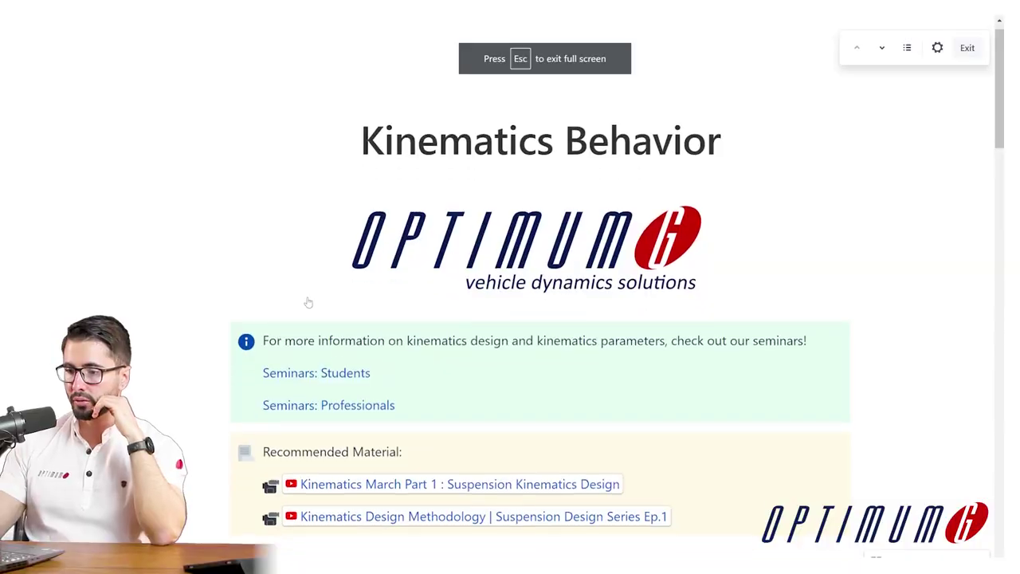
- Read the Kinematics Behavior article's sections on dynamic camber and camber variation with steering in presentation view
scroll(223, 292, down, 4)
scroll(223, 292, down, 2)
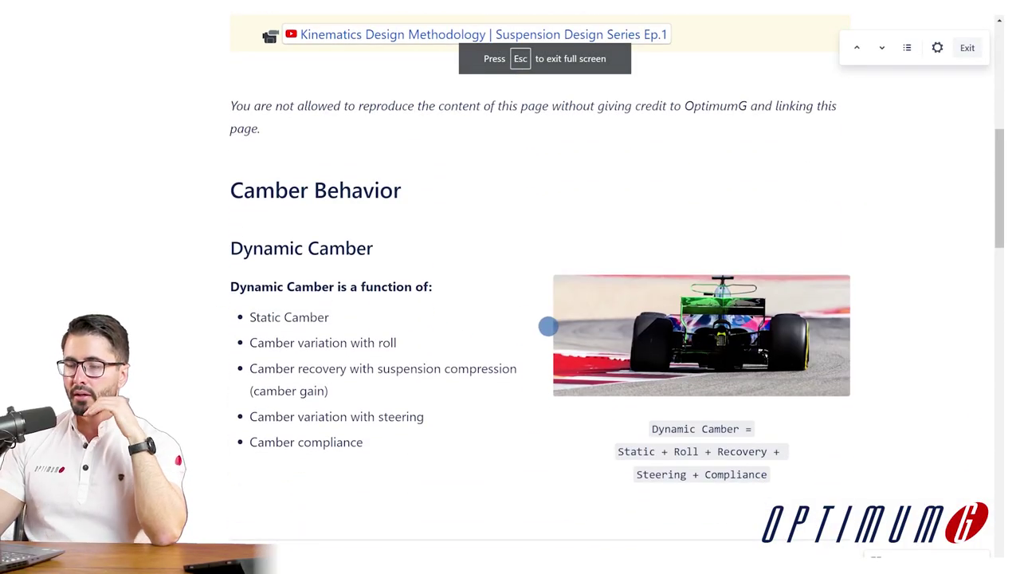
scroll(465, 298, down, 1)
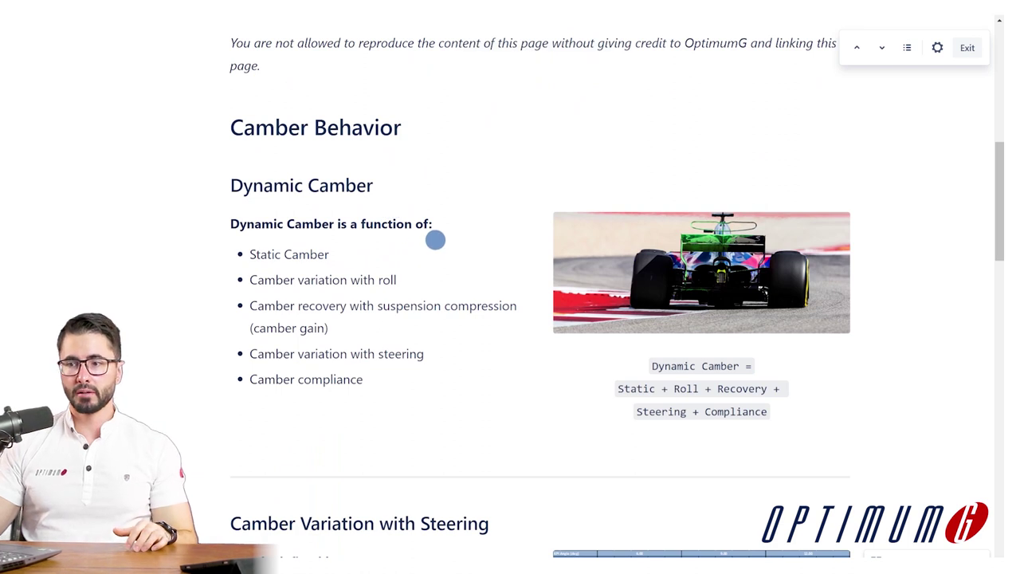
click(736, 280)
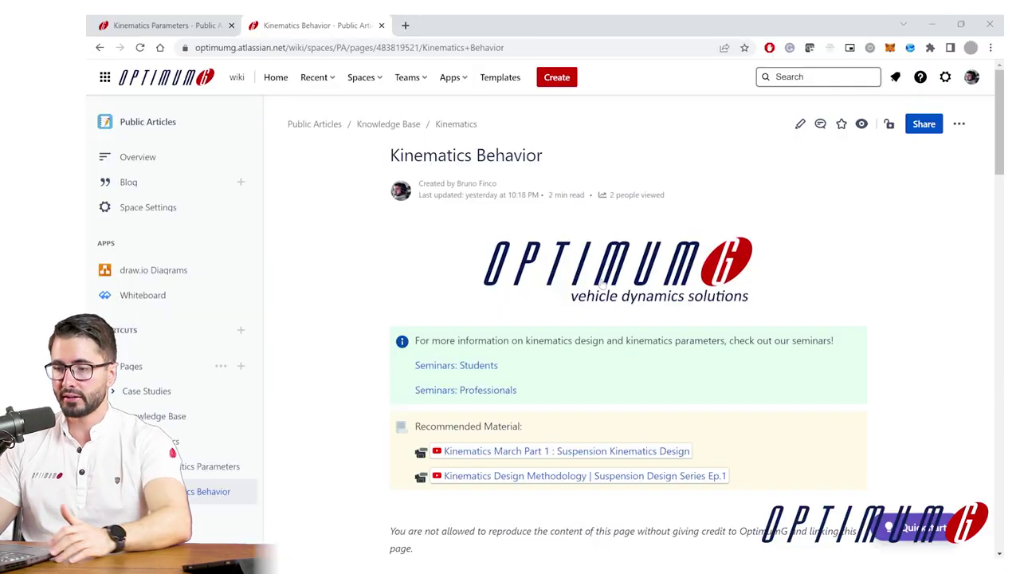
scroll(495, 319, down, 8)
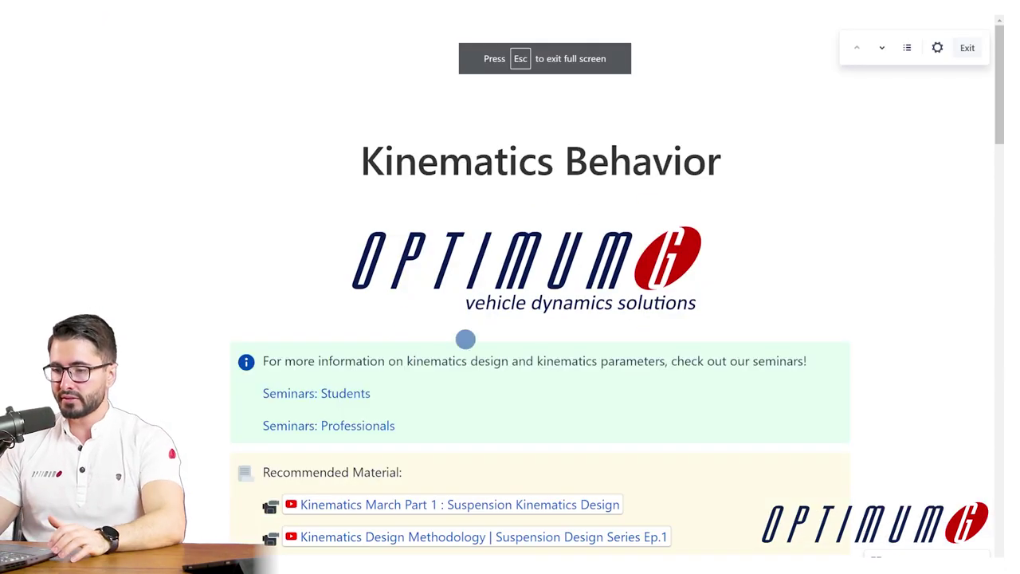
scroll(466, 340, down, 9)
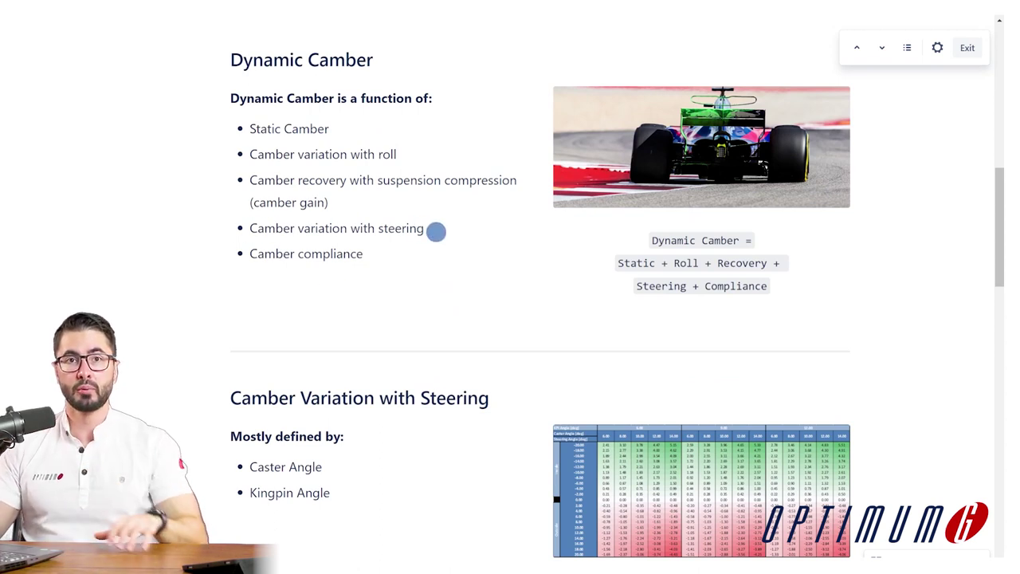
scroll(436, 239, down, 3)
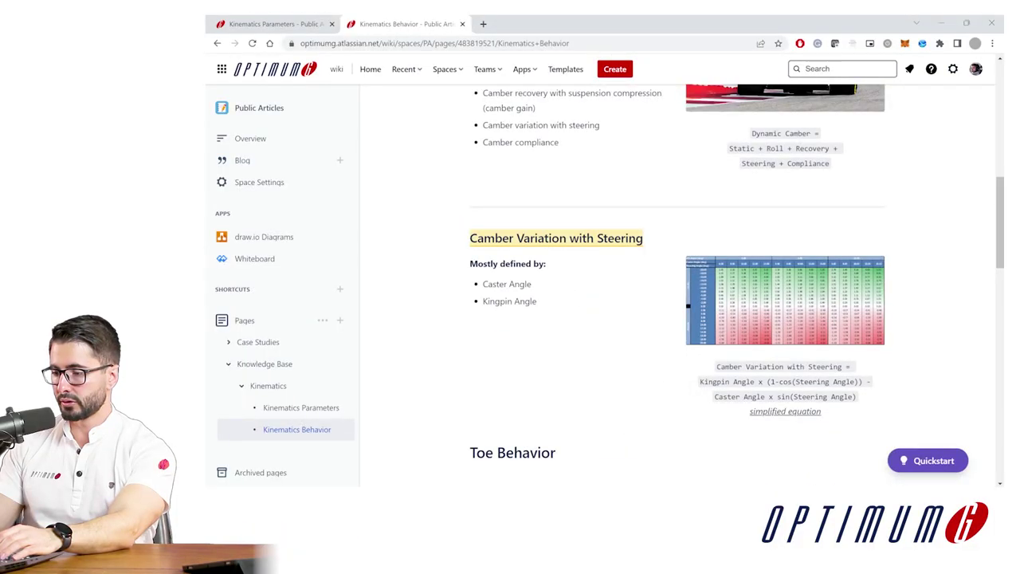
- Switch to the Camber vs Steering Parametrized Tool workbook in Excel and undo the last change to Option 2's caster angle
click(787, 453)
click(311, 194)
click(874, 196)
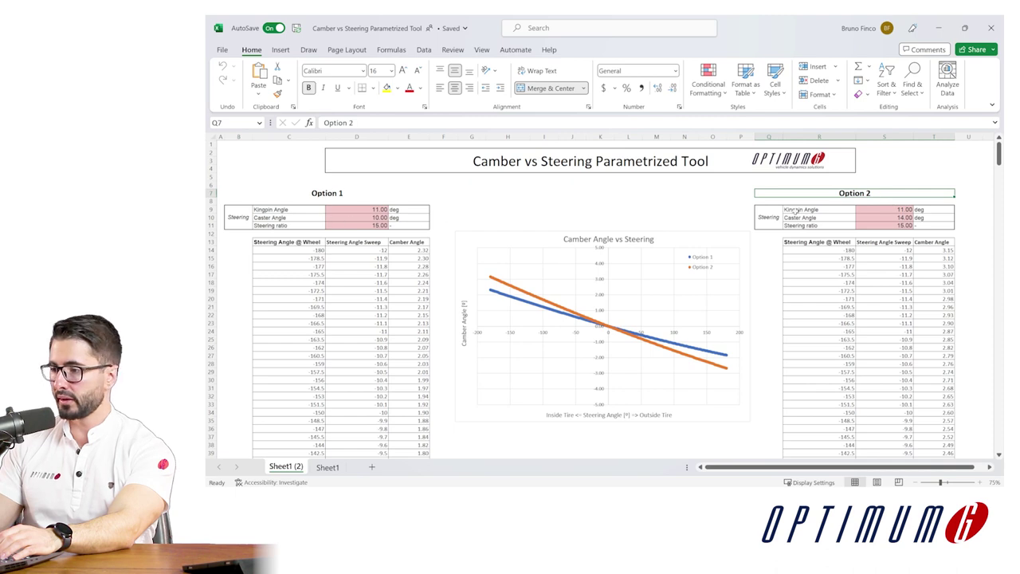
key(ctrl+z)
click(371, 218)
click(889, 217)
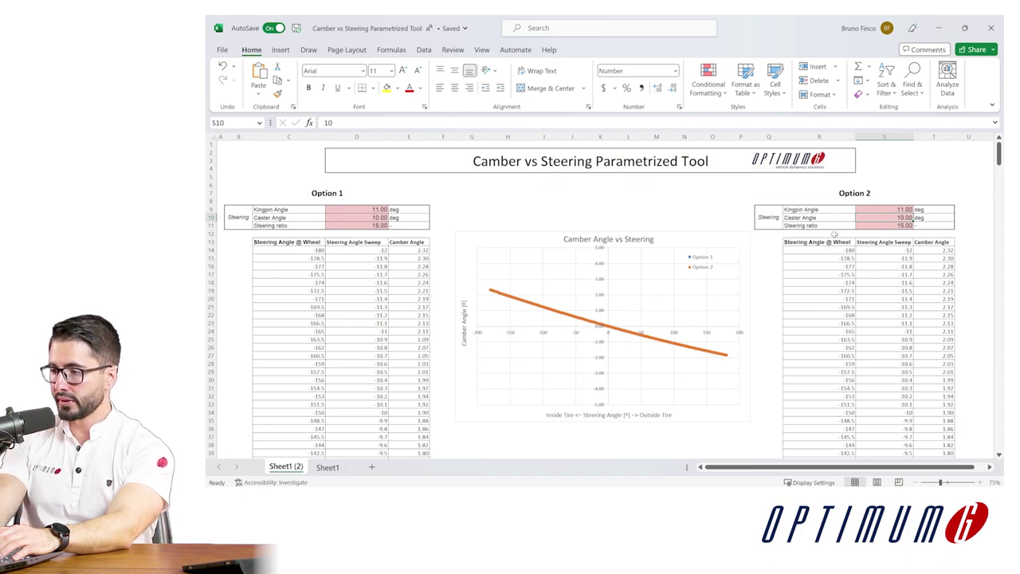
- Set Option 2's caster angle to 0 deg and inspect its curve on the camber chart
text(0)
key(Return)
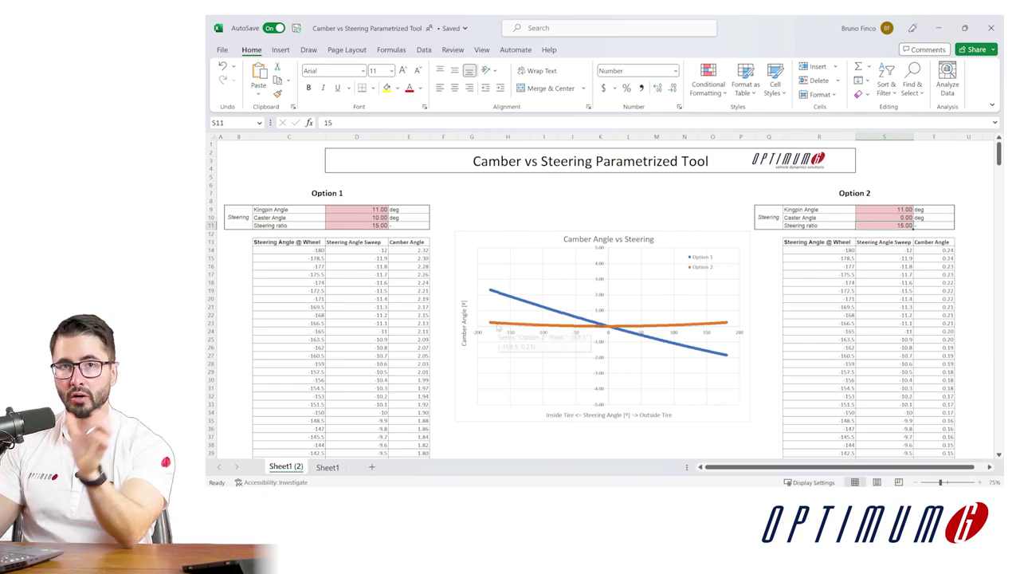
mouse_move(498, 327)
- Set Option 2's kingpin angle to 0 deg and its caster angle to 10 deg
click(909, 209)
text(0)
key(Return)
text(10)
key(Return)
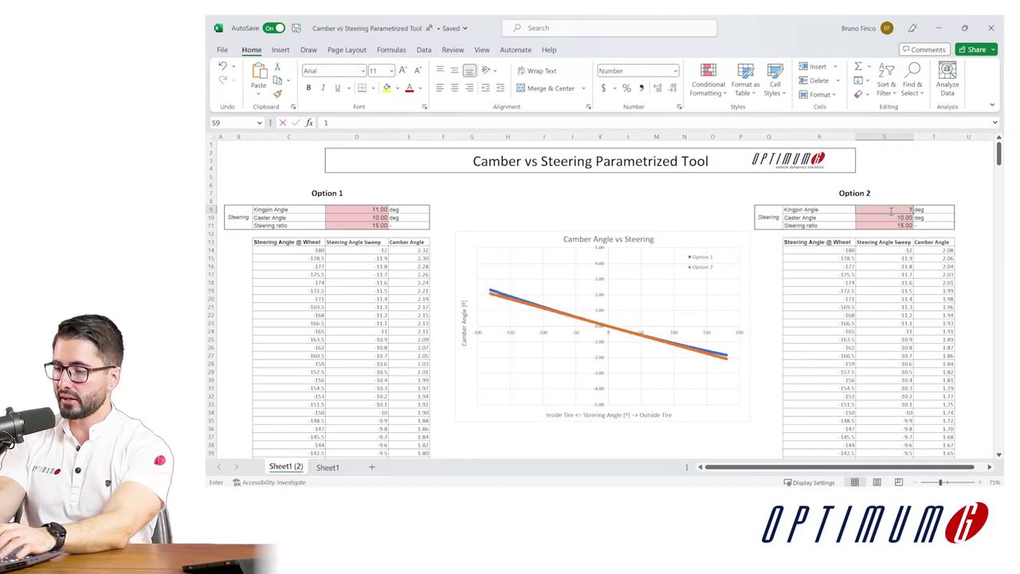
- Set Option 2's kingpin angle to 11 deg and caster angle to 14 deg, and compare both curves on the chart
text(1)
key(Return)
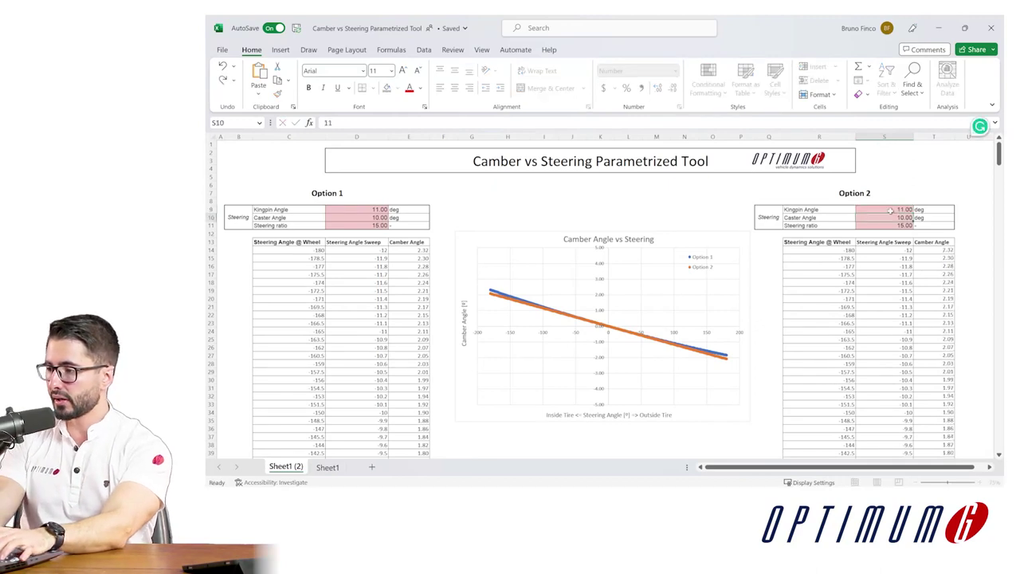
text(14)
key(Return)
click(893, 209)
key(Down)
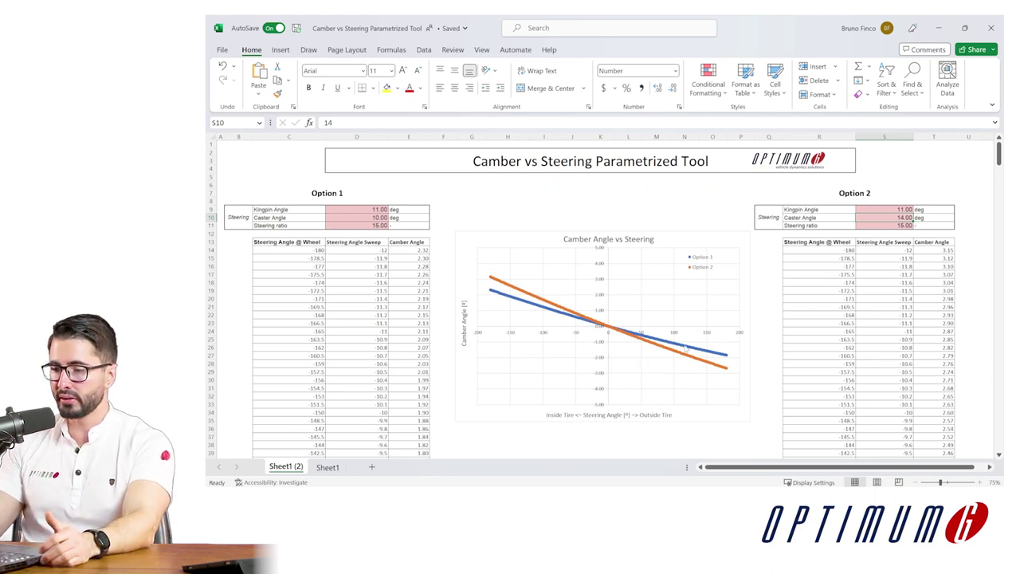
mouse_move(676, 356)
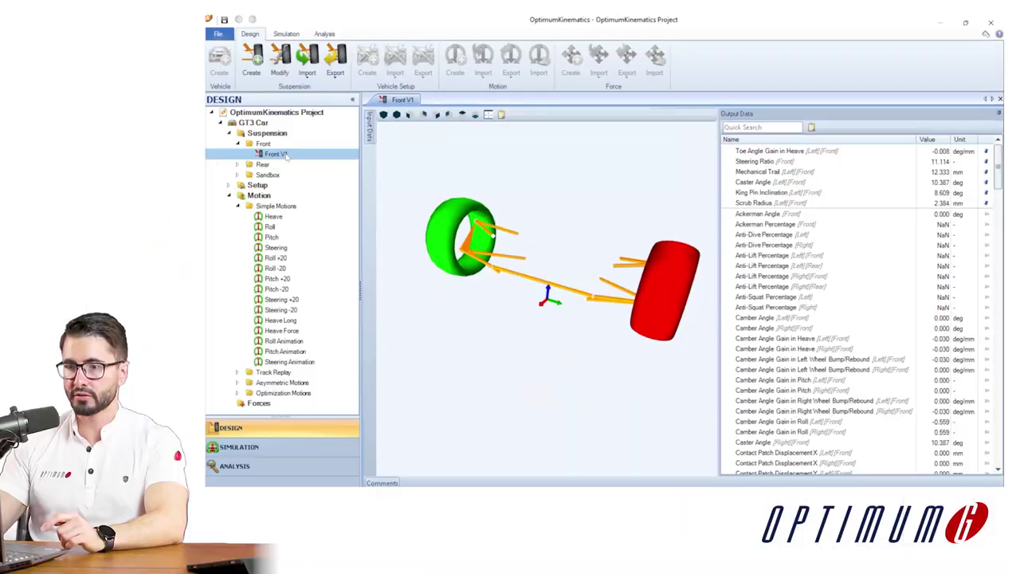
- Switch to OptimumKinematics and examine the Front V1 suspension geometry and its output values from steering ratio to scrub radius
mouse_move(491, 234)
mouse_down()
mouse_move(518, 239)
mouse_move(501, 236)
mouse_up()
scroll(494, 236, up, 3)
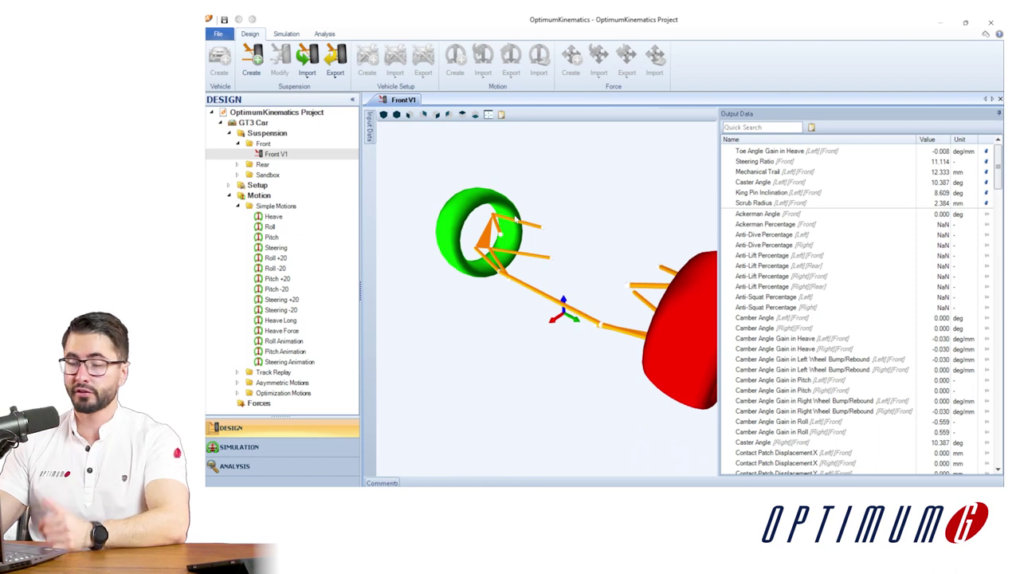
drag(505, 224, 526, 252)
scroll(422, 268, up, 3)
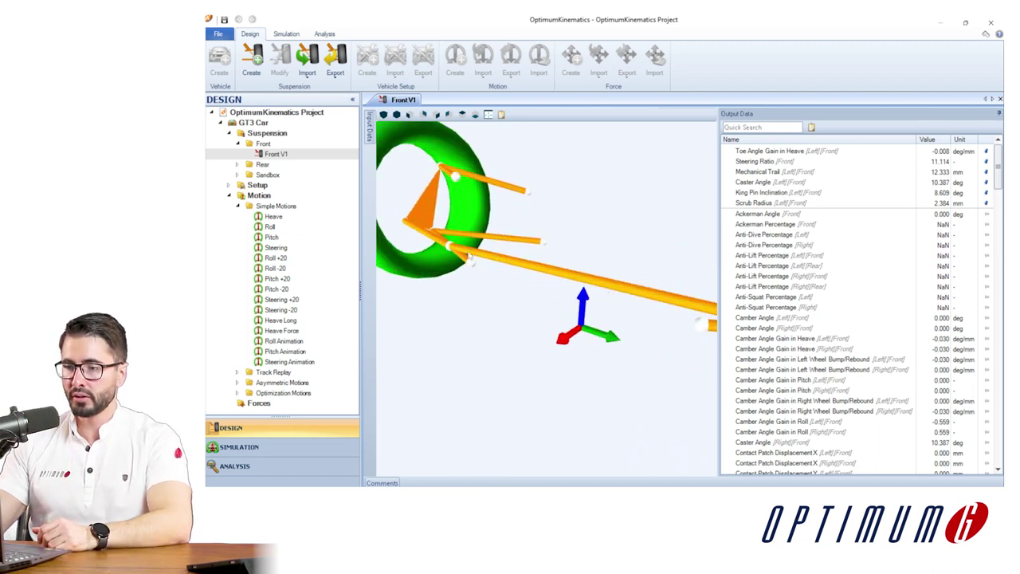
drag(422, 268, 462, 233)
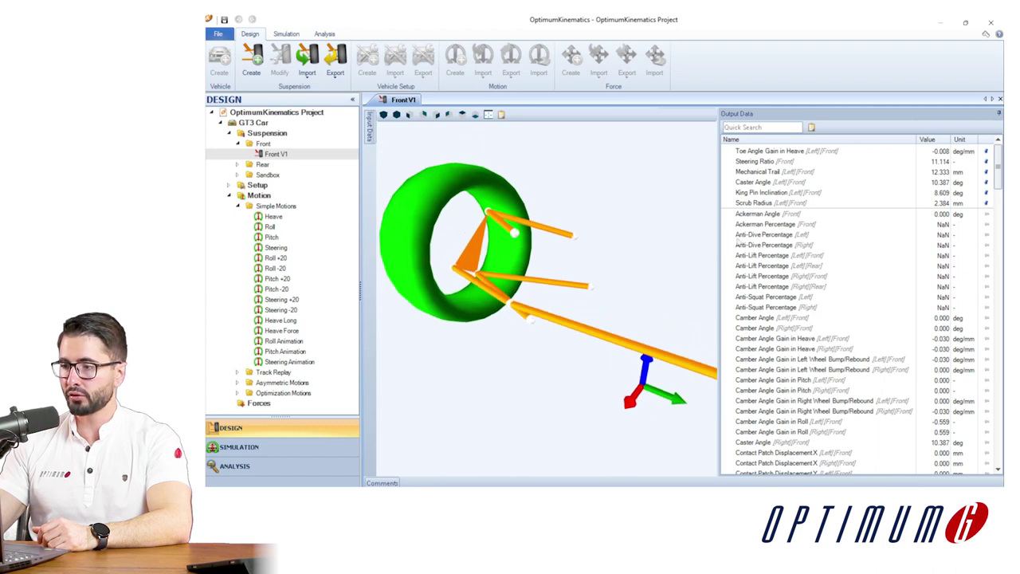
click(829, 161)
click(797, 203)
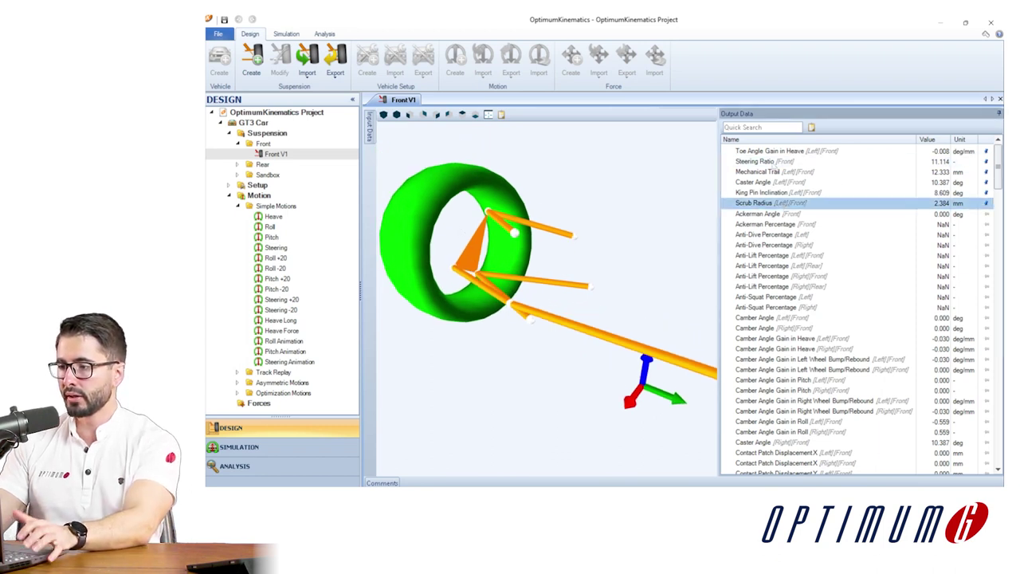
- Duplicate the Front V1 suspension, rename the copy Front V2 and open it
click(276, 154)
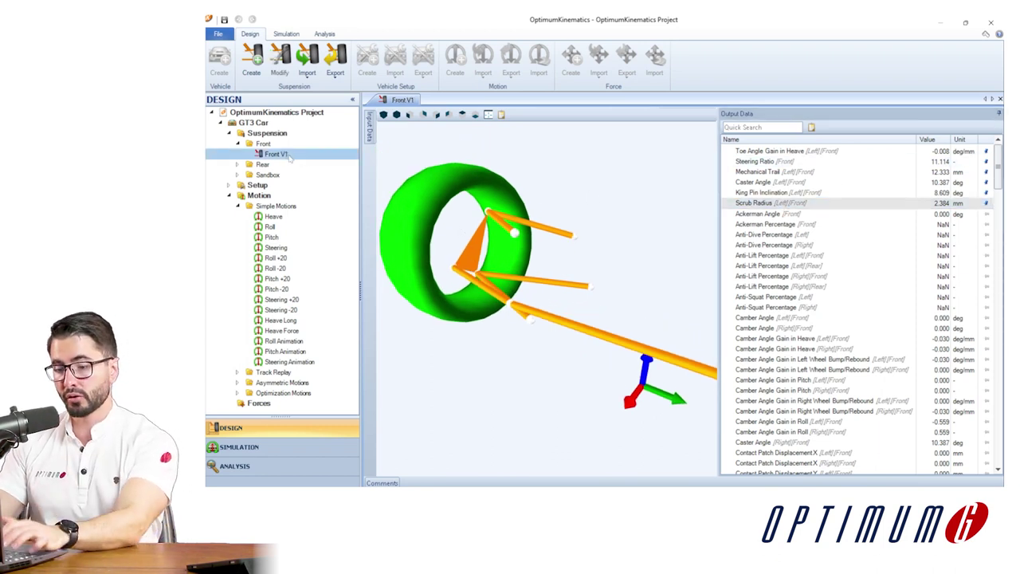
key(ctrl+d)
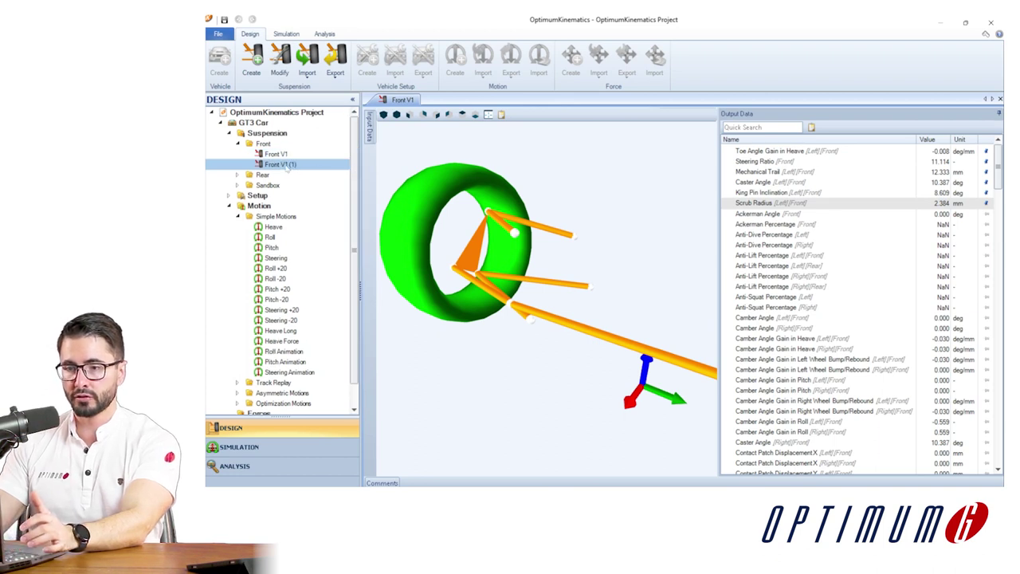
right_click(285, 164)
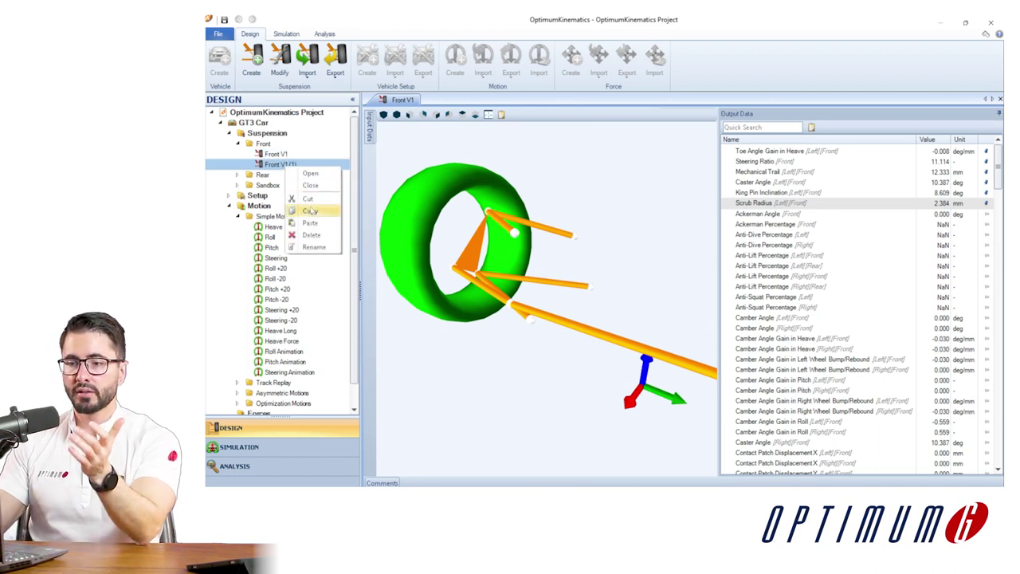
click(325, 251)
text(Front V2)
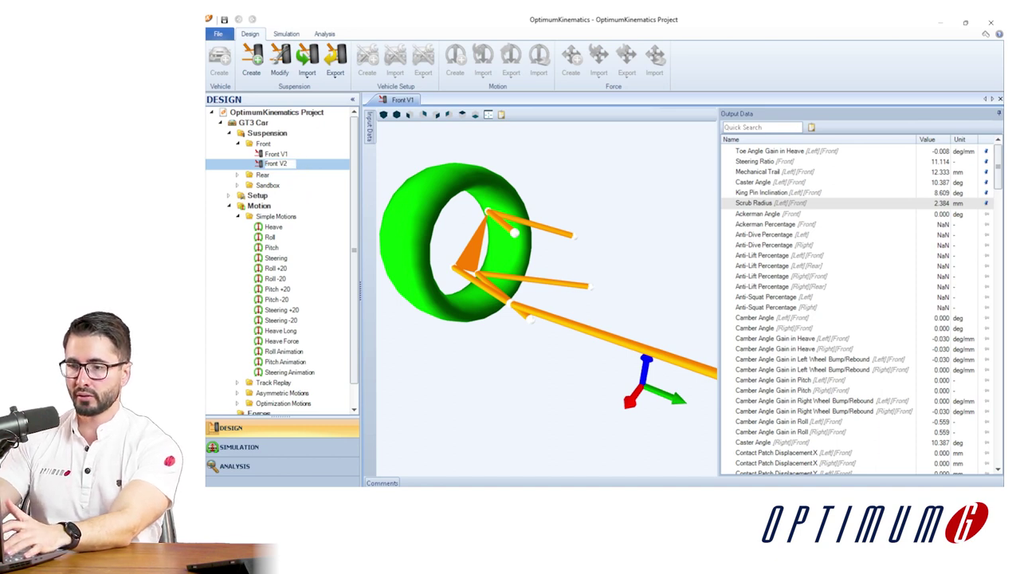
key(Return)
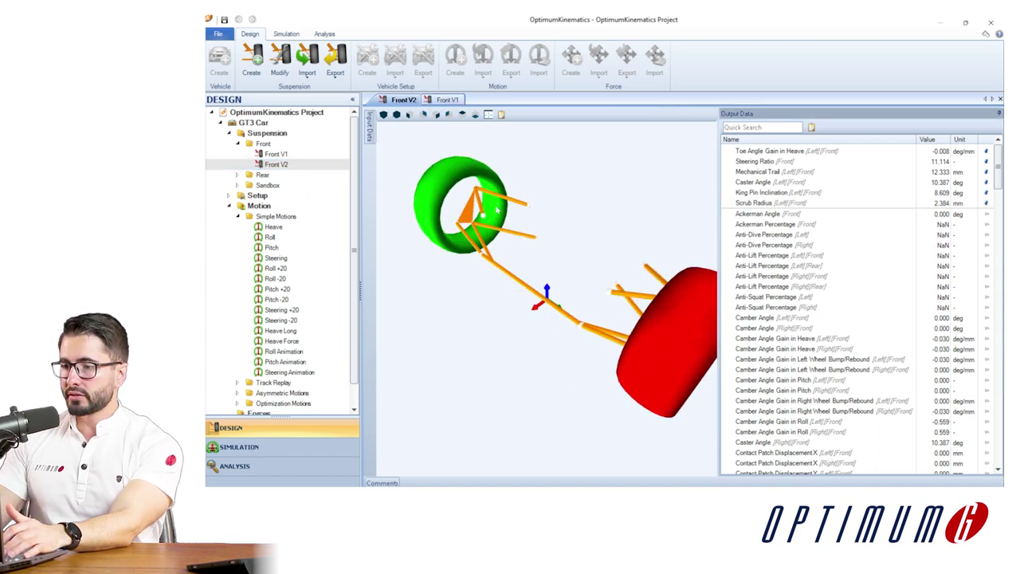
- Check Front V2's steering ratio, scrub radius, toe angle gain in heave and king pin inclination in the output data
click(799, 164)
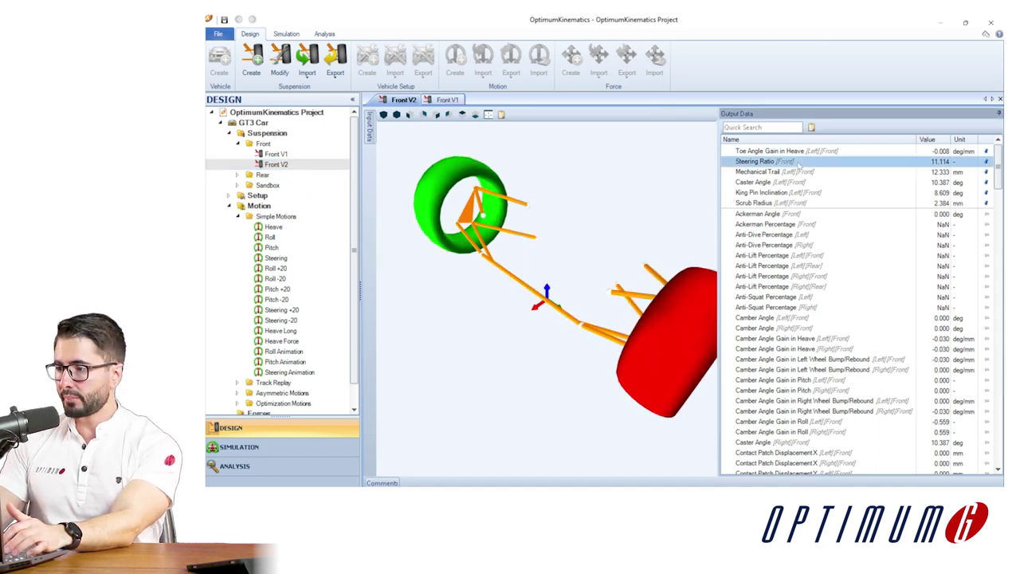
click(767, 202)
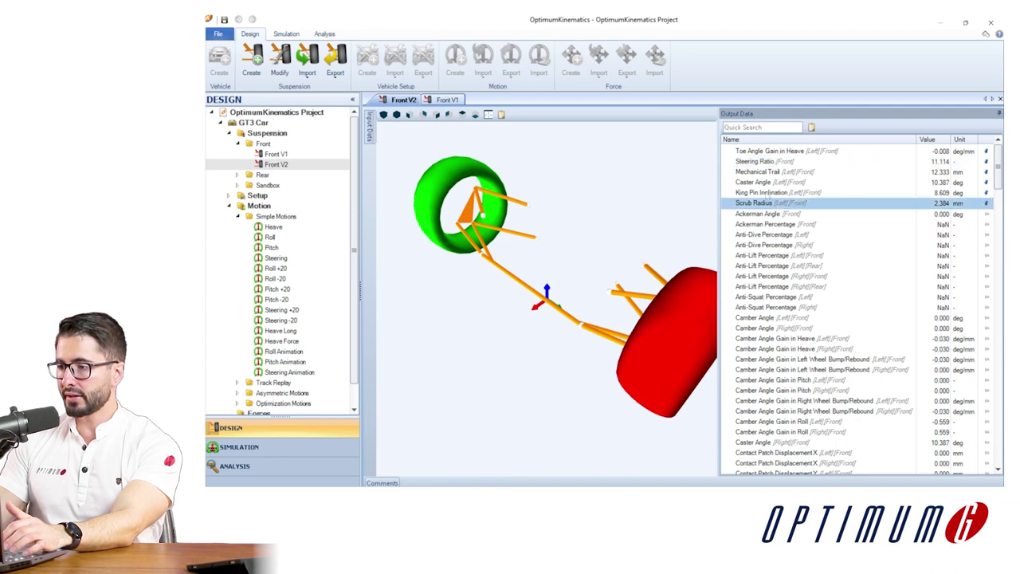
click(764, 152)
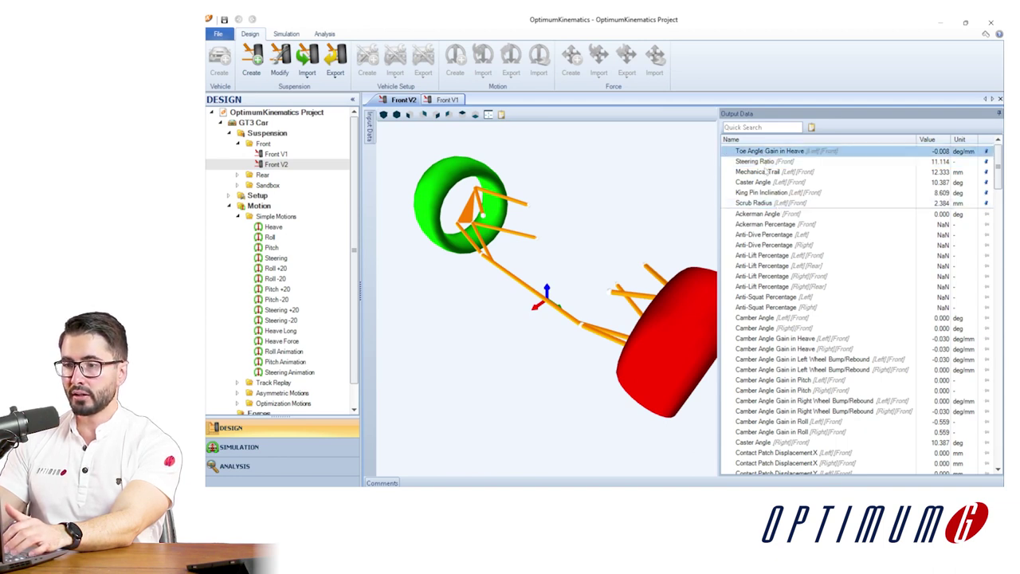
click(763, 193)
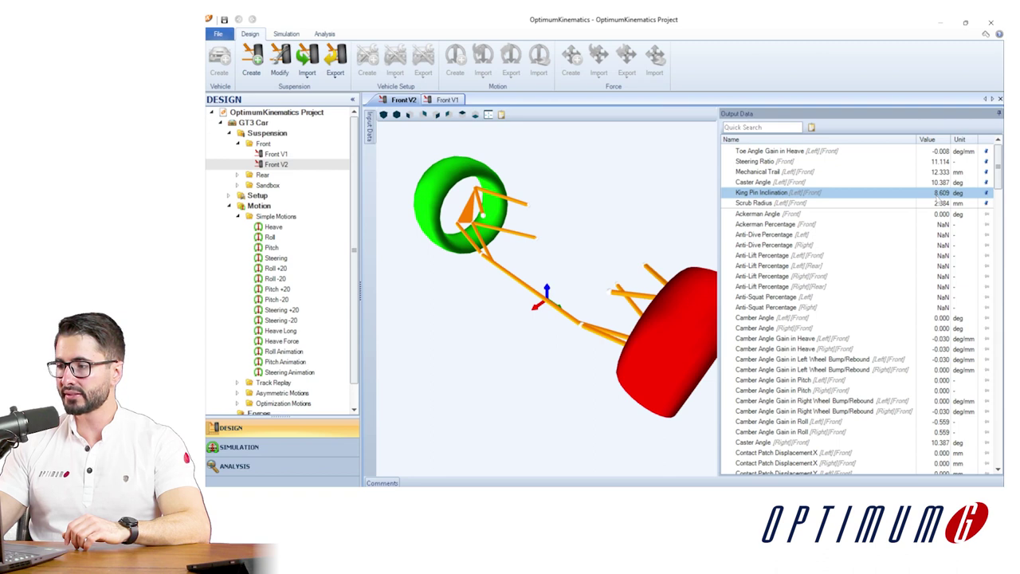
- Set the Y coordinate of Front V2's upper A-arm left / upright point to 745.484 mm
drag(552, 197, 485, 194)
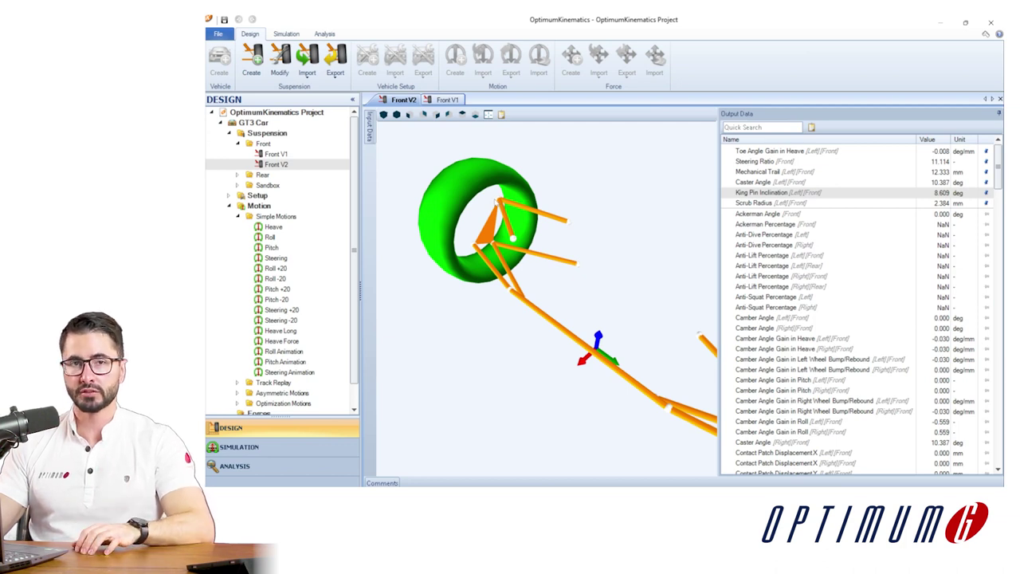
scroll(472, 162, up, 2)
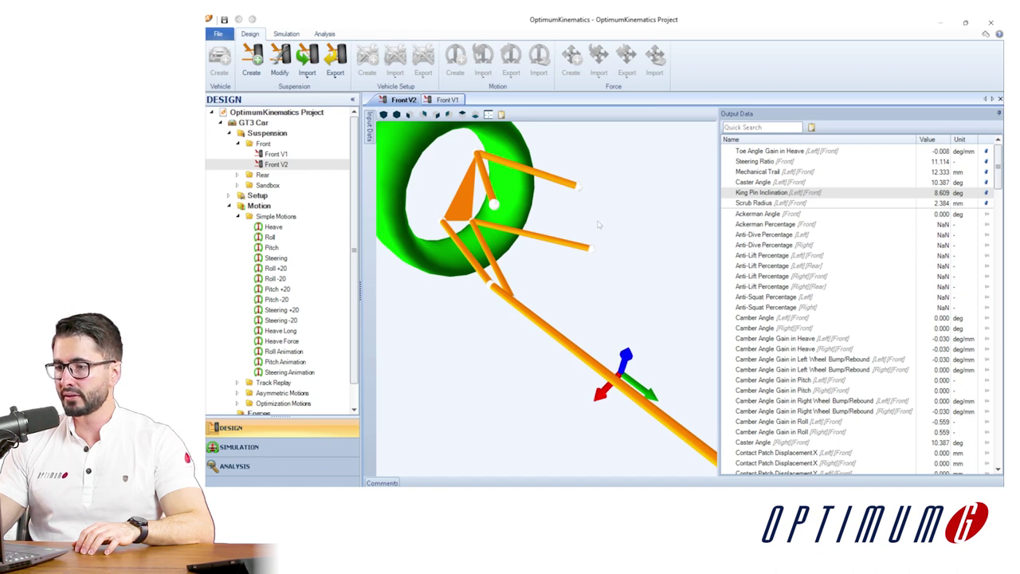
scroll(603, 225, down, 2)
drag(635, 375, 505, 292)
scroll(470, 226, up, 3)
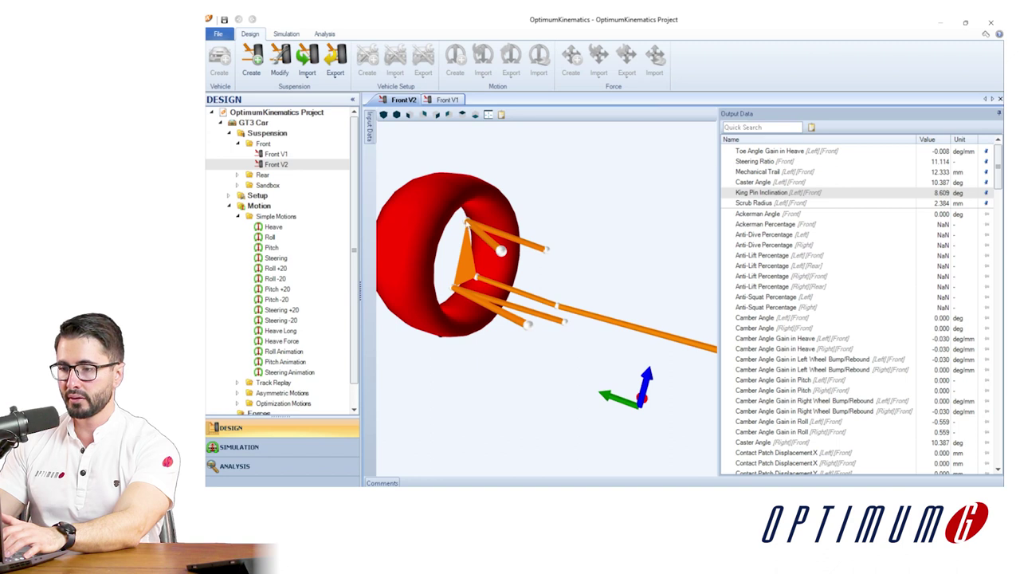
double_click(501, 251)
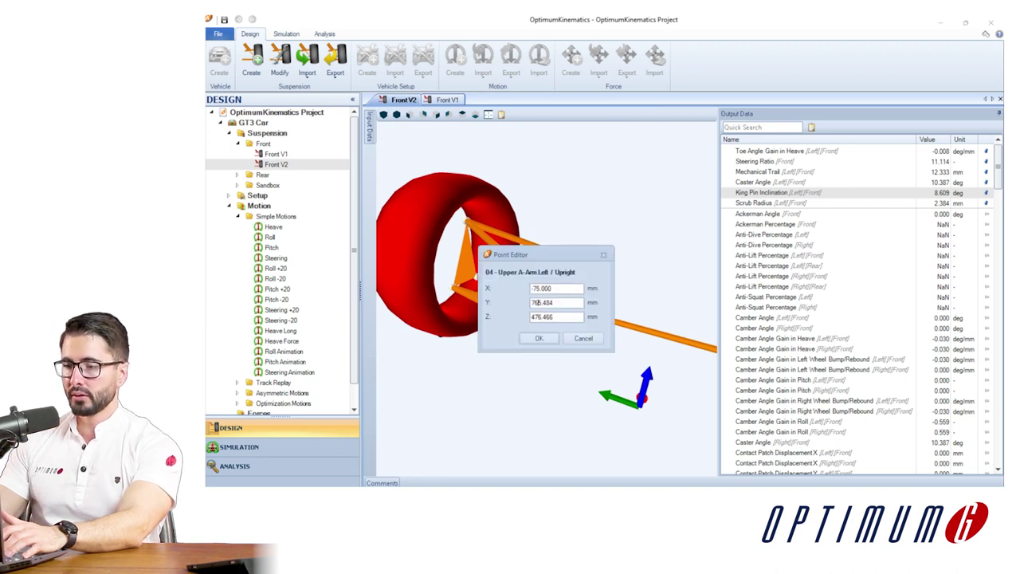
double_click(542, 302)
text(745.484)
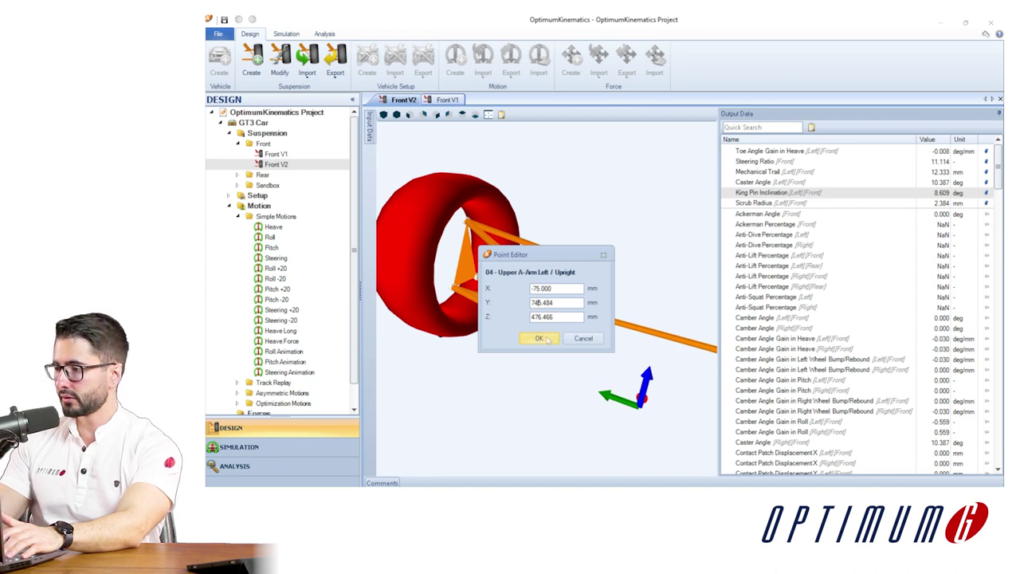
click(541, 338)
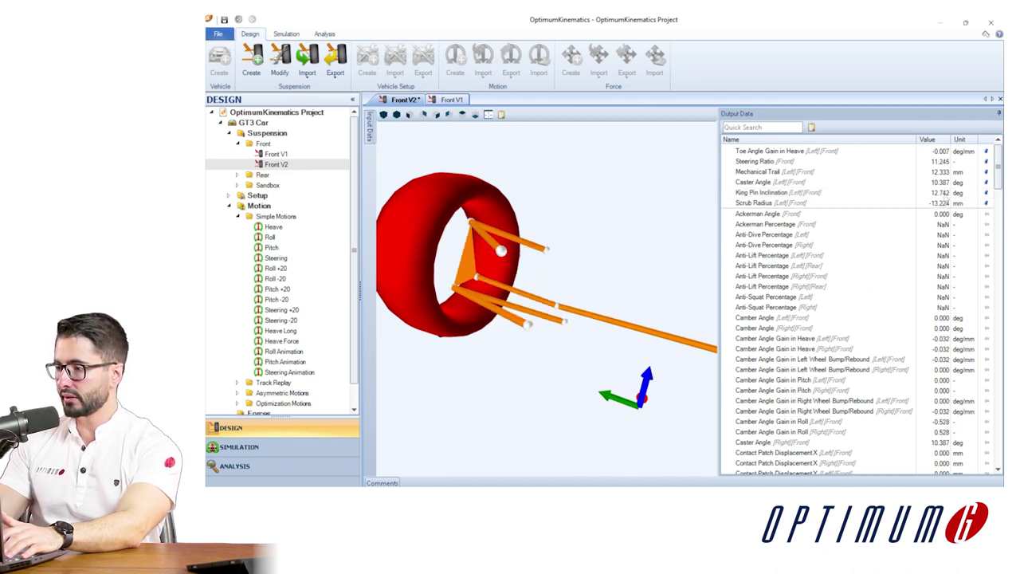
- Set the Y coordinate of Front V2's upper A-arm left / upright point to 752.484 mm and check the king pin inclination
click(767, 193)
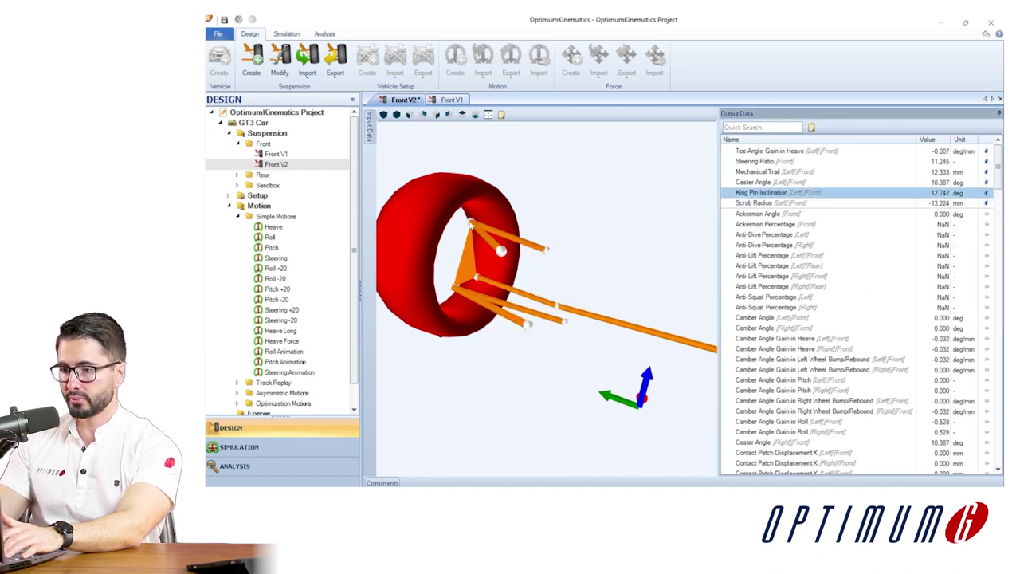
double_click(470, 226)
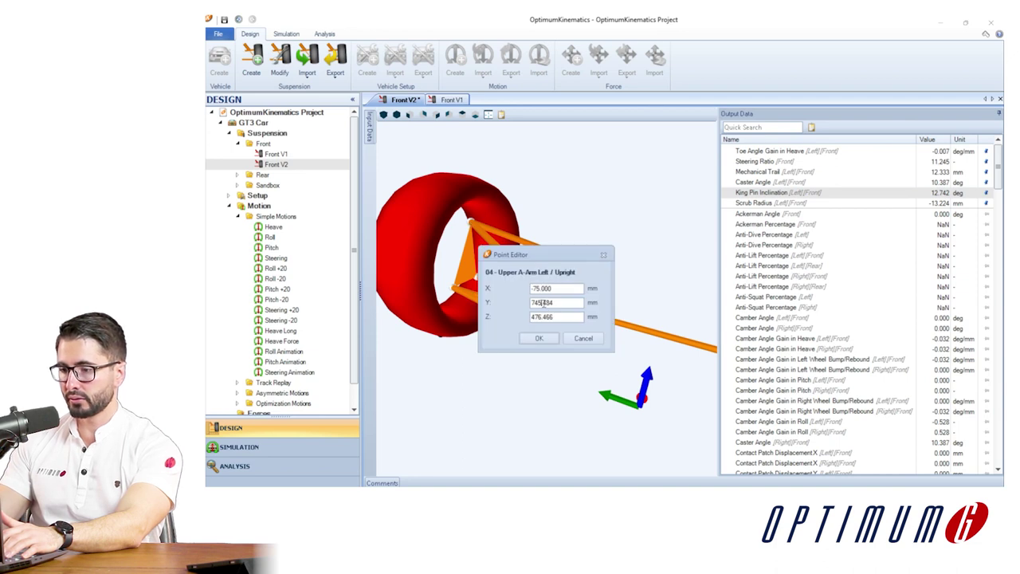
key(BackSpace)
key(BackSpace)
text(52)
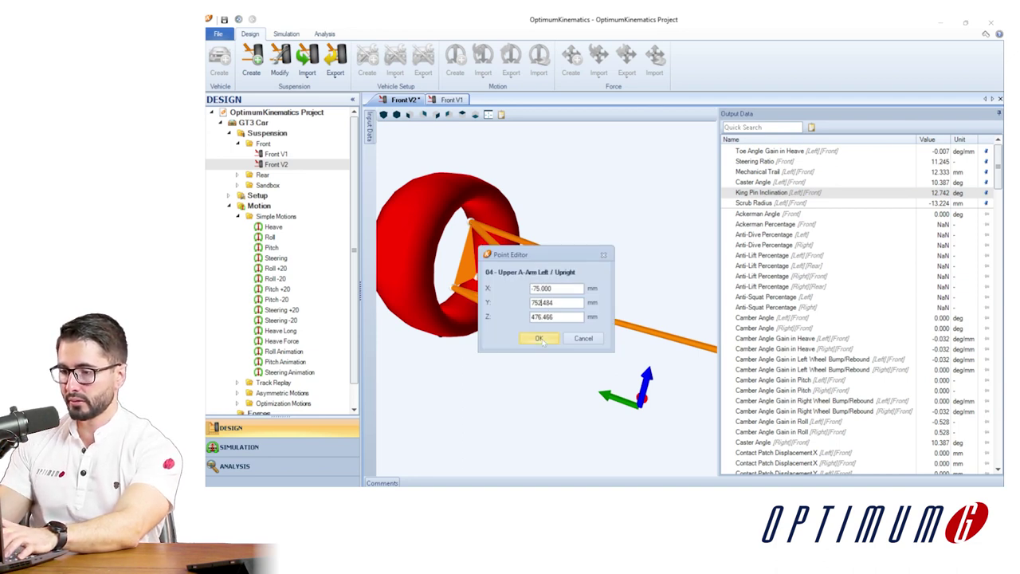
click(539, 339)
click(932, 196)
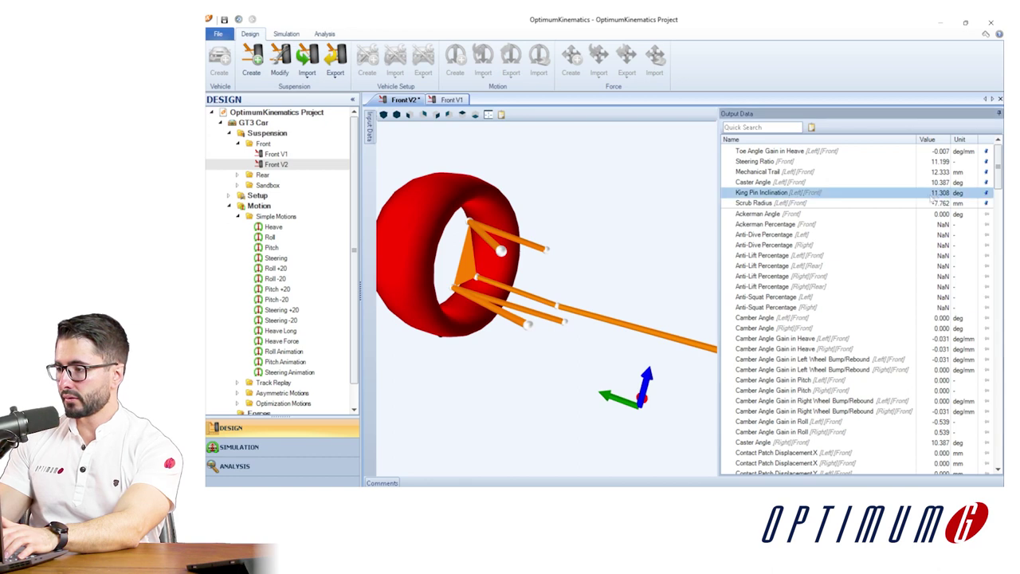
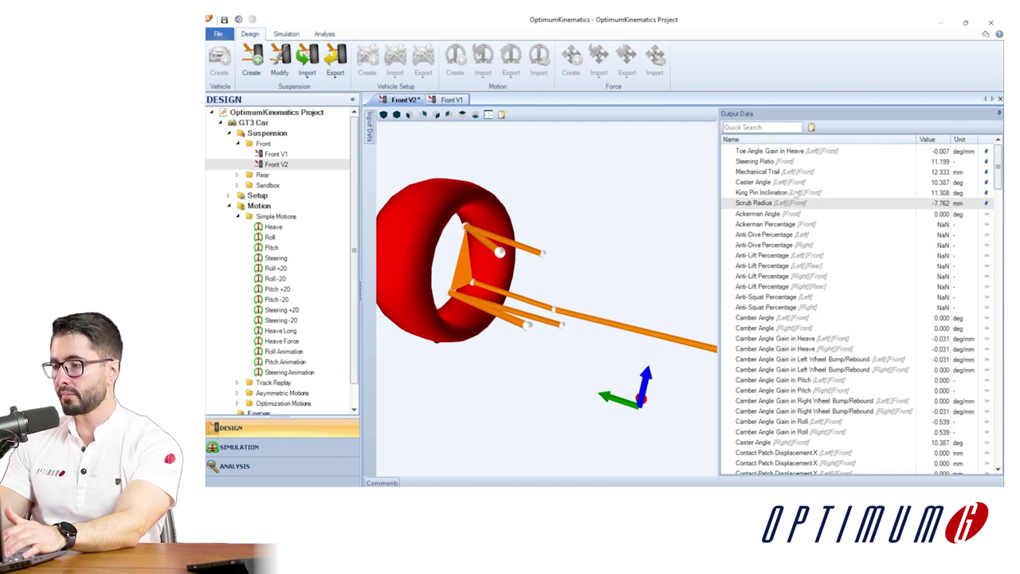
- Set the upper A-arm left / upright point's Y coordinate to 735.484 mm and check the scrub radius
click(796, 194)
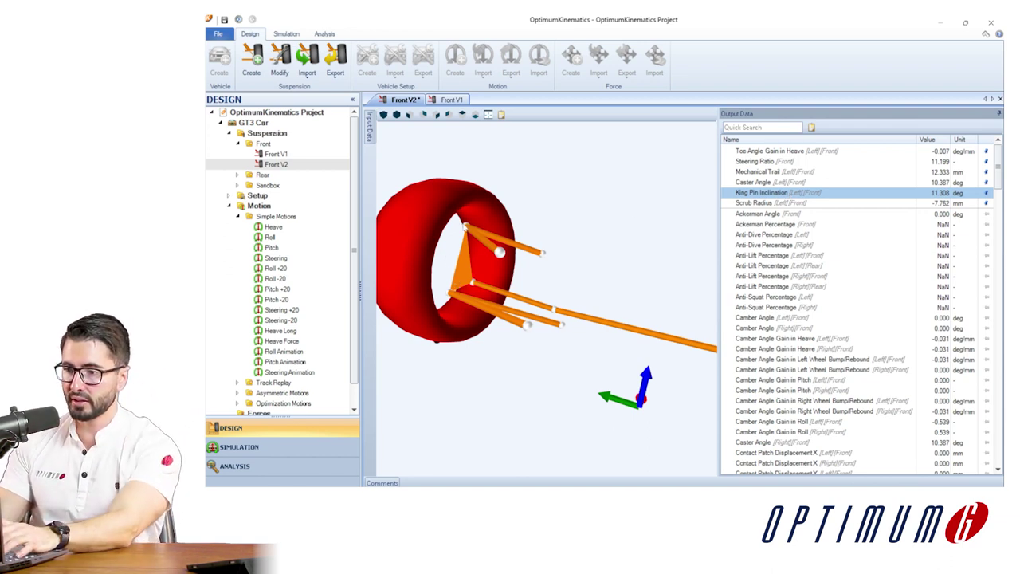
click(465, 228)
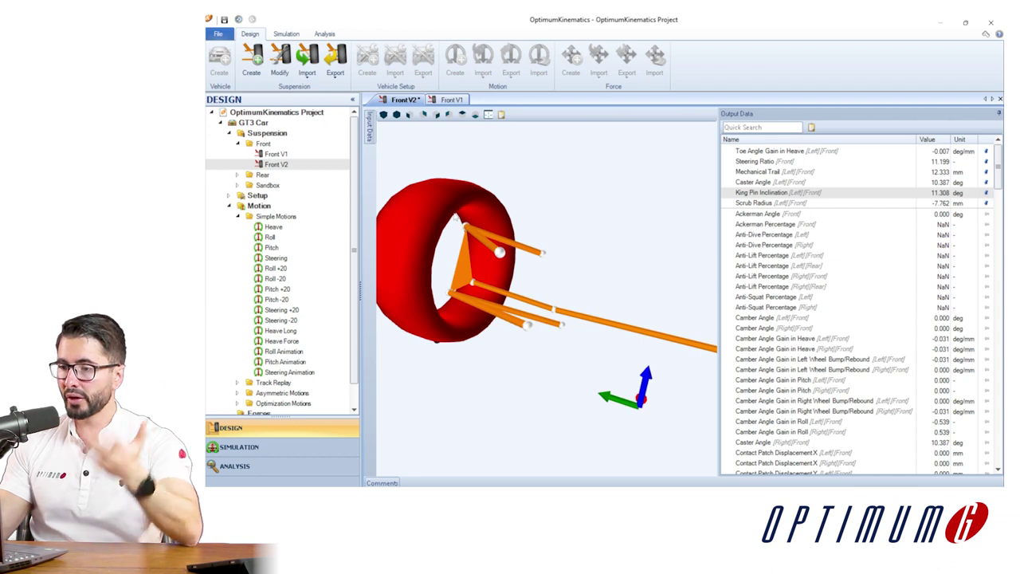
double_click(468, 231)
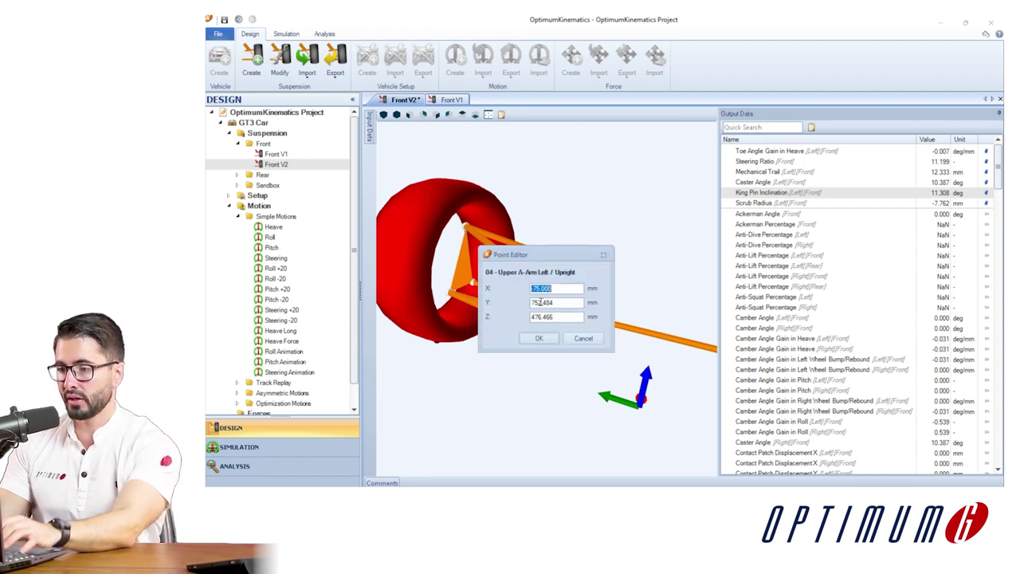
click(547, 302)
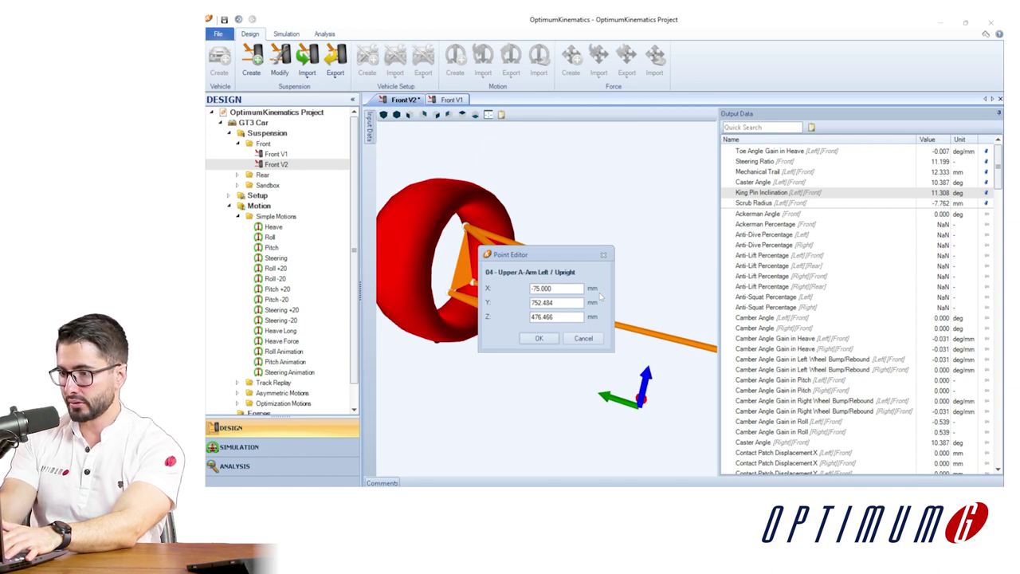
key(shift+Left)
key(shift+Left)
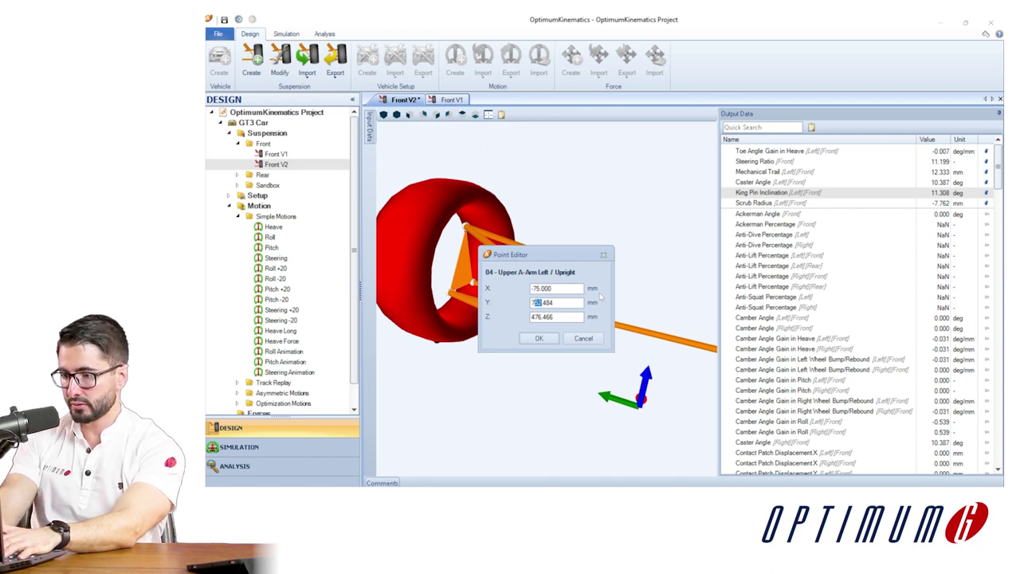
text(67)
key(Return)
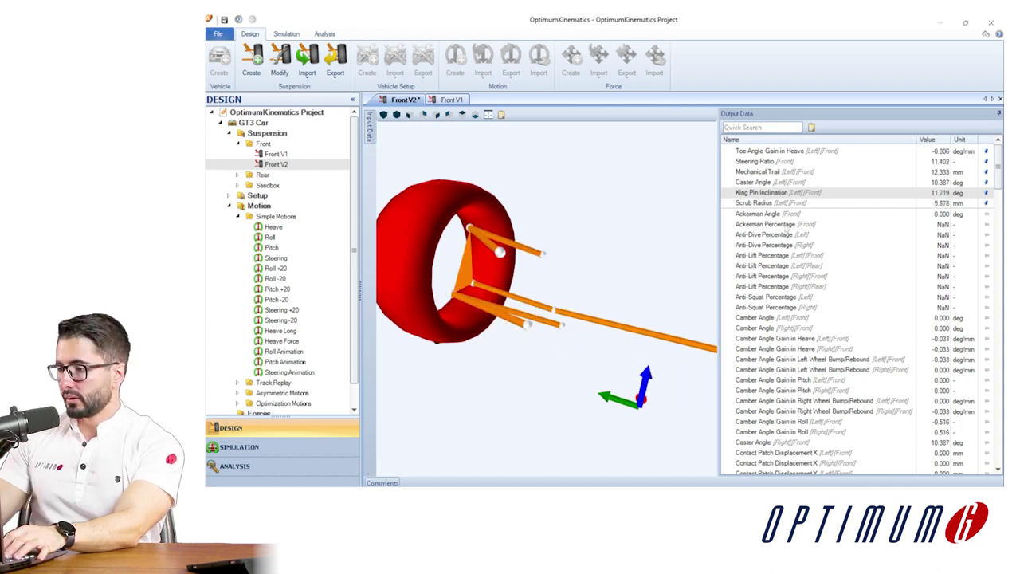
click(797, 208)
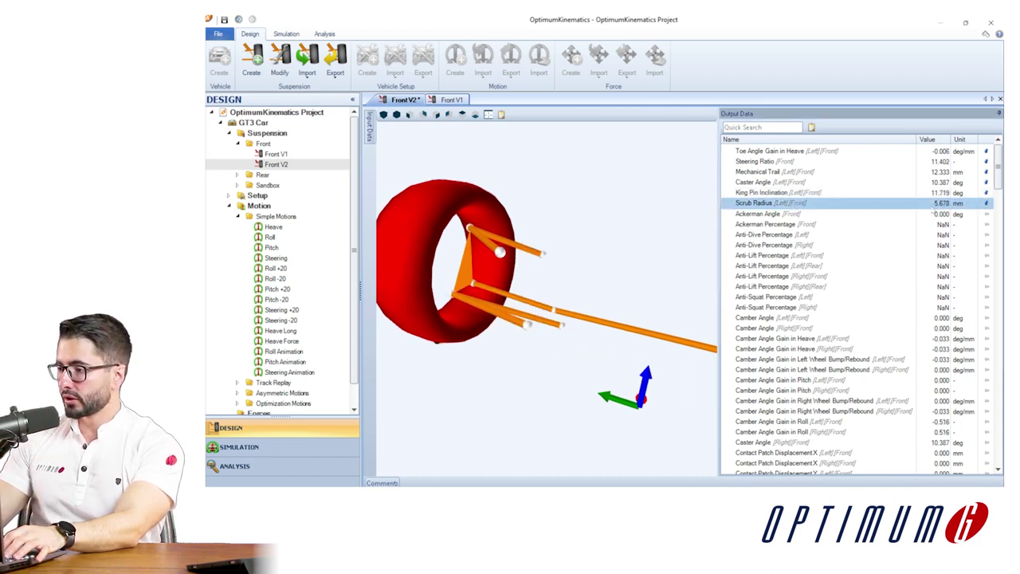
- Set the Y coordinate of the lower A-arm left / upright point to 785.999 mm
double_click(453, 298)
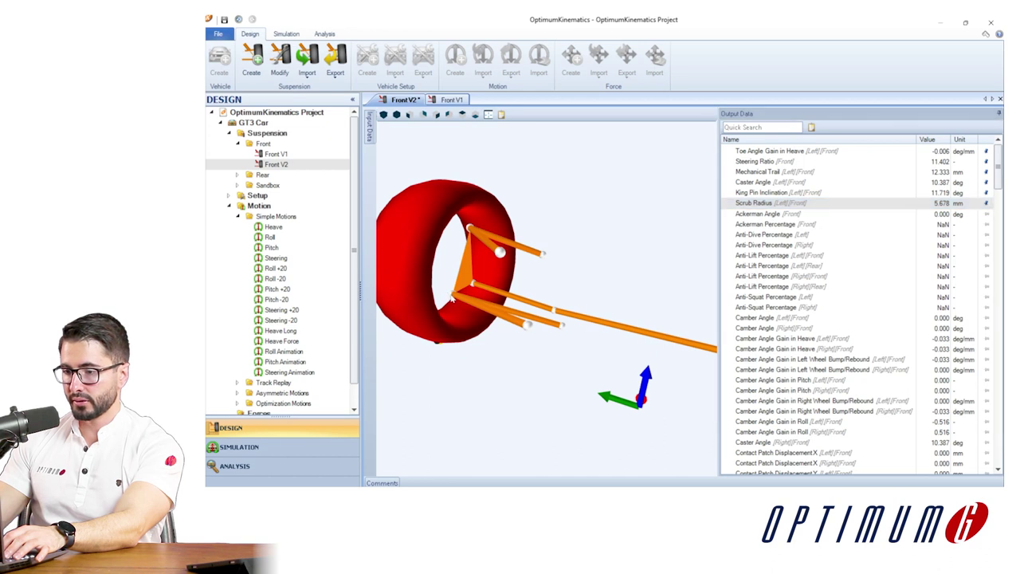
click(540, 303)
key(BackSpace)
key(BackSpace)
text(85)
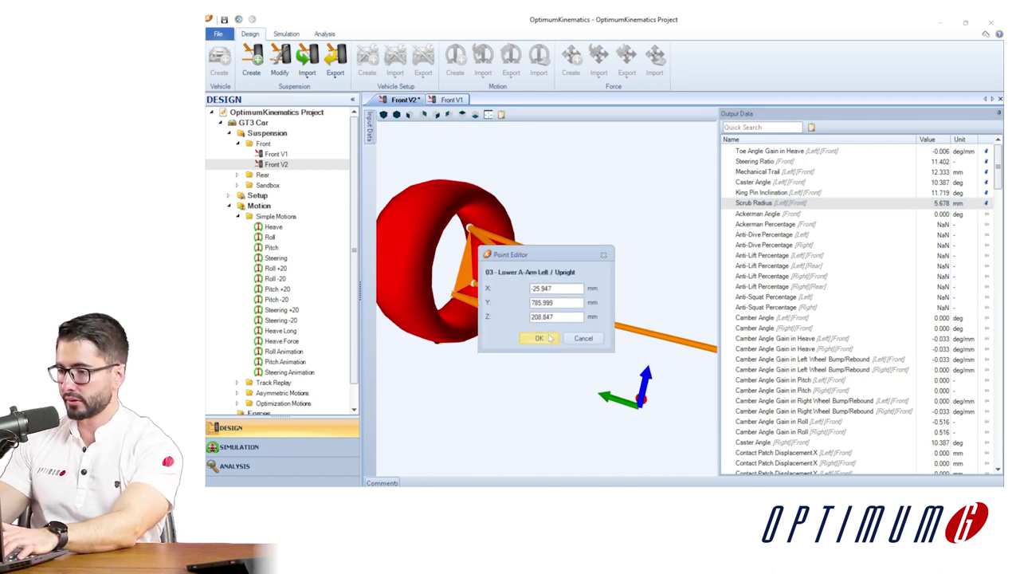
click(539, 338)
- Set the upper A-arm left / upright point's Y coordinate to 730.484 mm and check king pin inclination and scrub radius
double_click(470, 229)
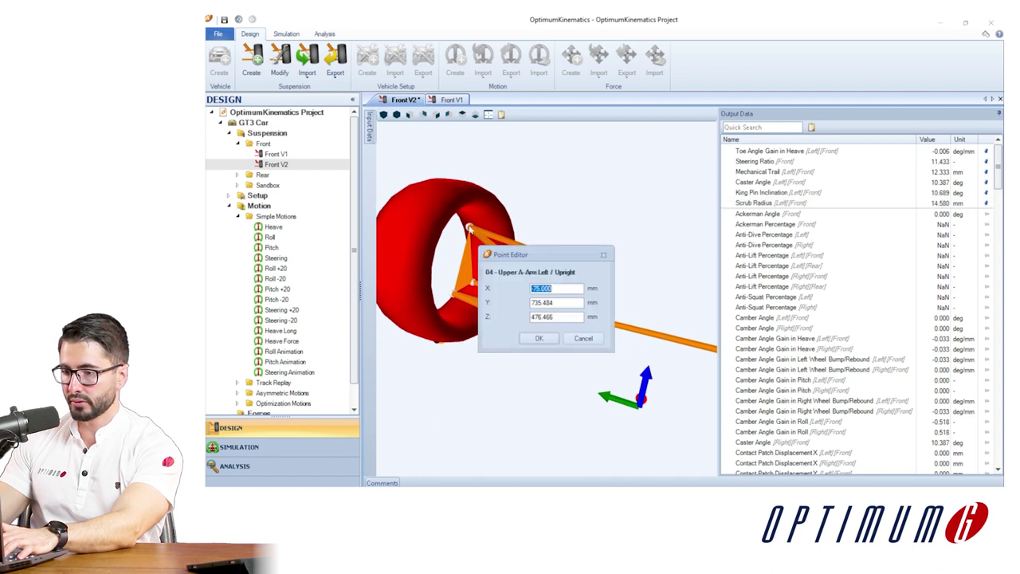
click(542, 303)
key(BackSpace)
text(0)
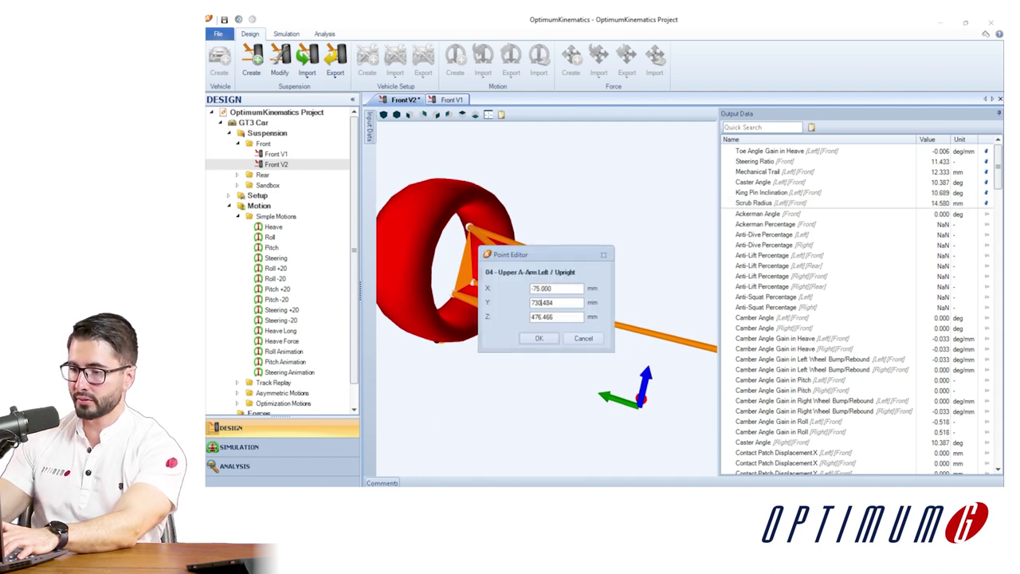
click(540, 338)
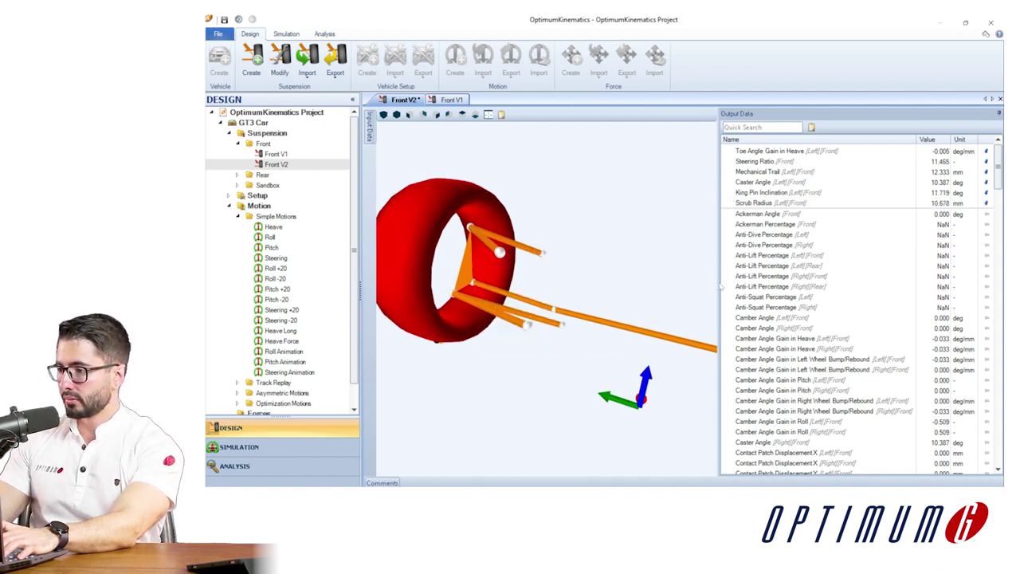
click(753, 194)
click(751, 204)
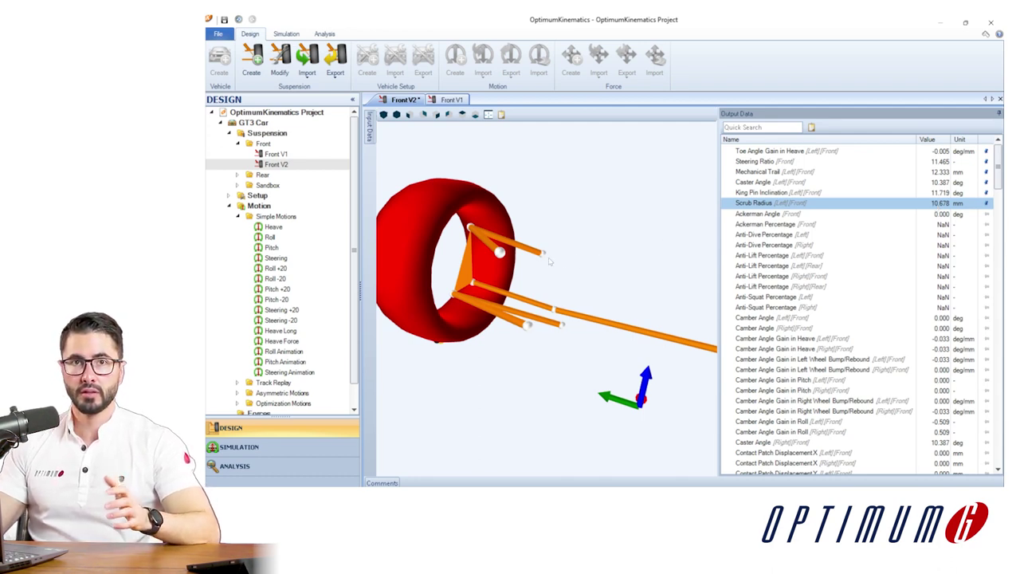
- Show the Front V2 suspension from its left side and check the front caster angle
click(409, 115)
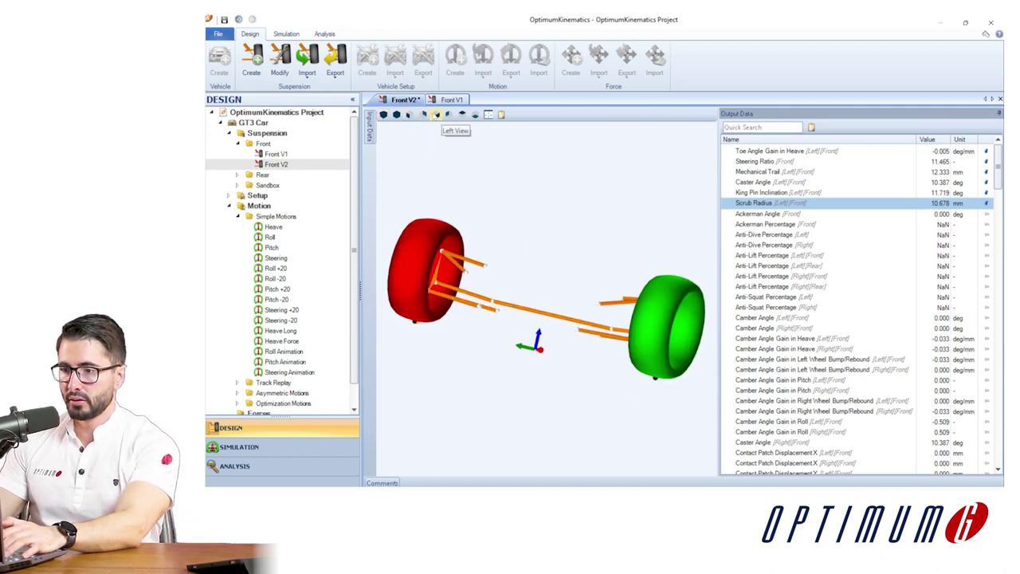
click(437, 114)
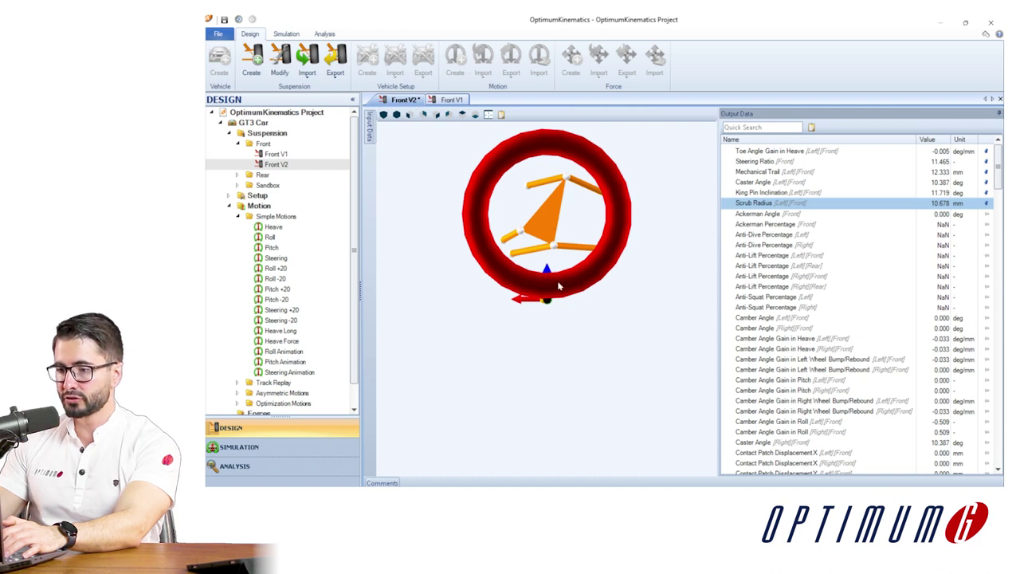
scroll(550, 215, up, 3)
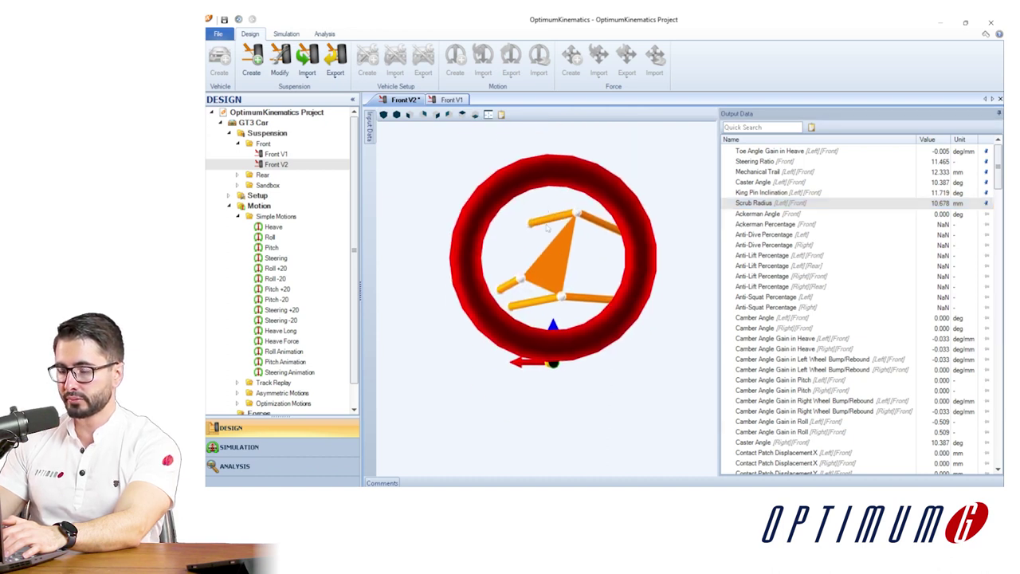
click(773, 182)
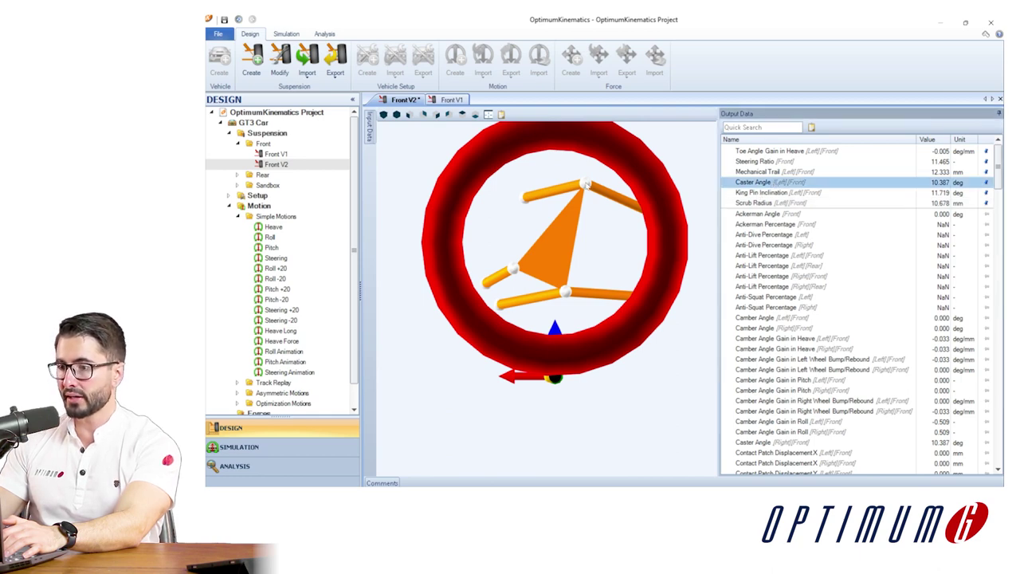
- Set the X coordinate of the upper A-arm left / upright point to -80.000 mm and check the caster angle
double_click(587, 185)
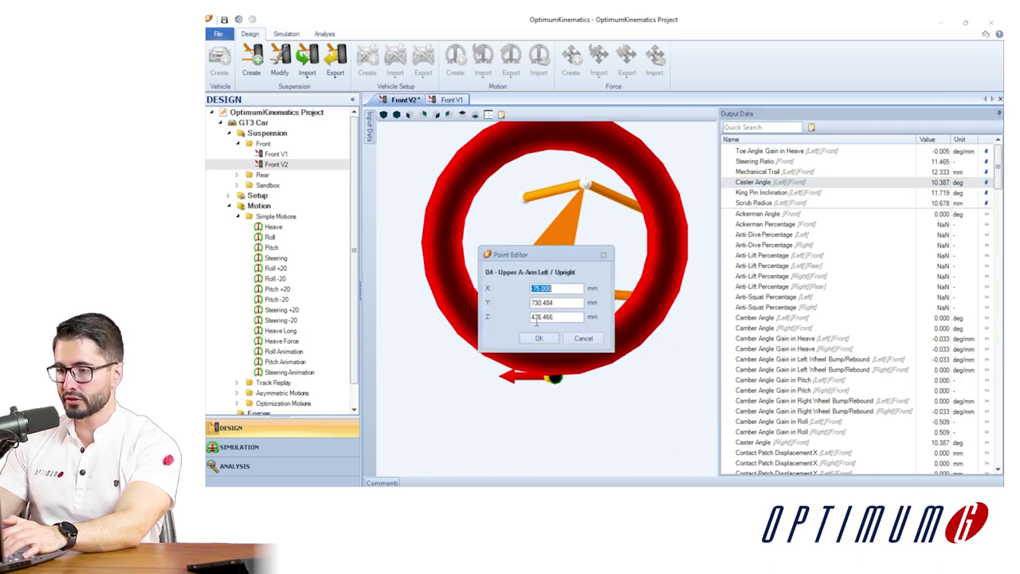
drag(564, 255, 482, 236)
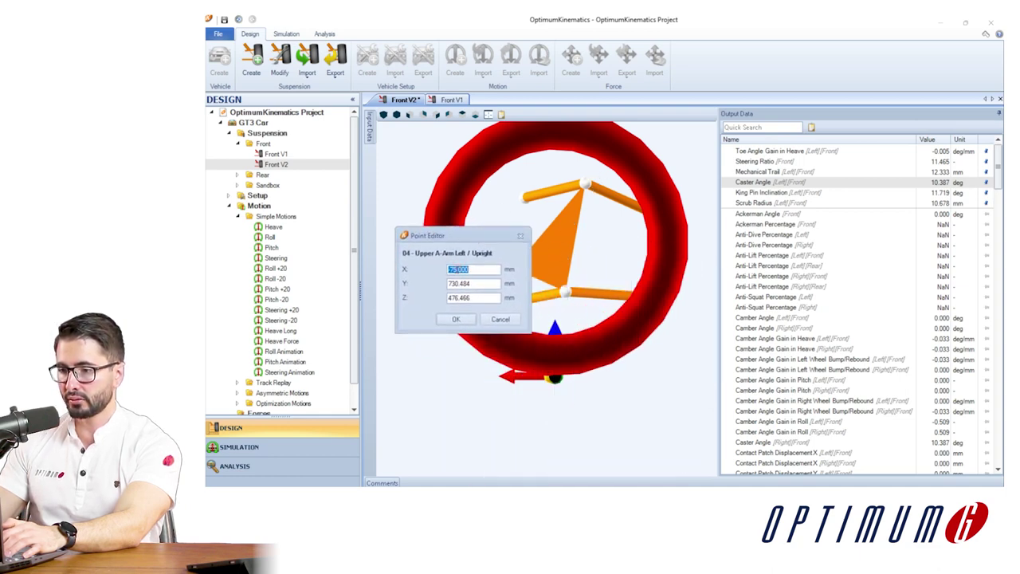
text(-75)
key(Return)
double_click(587, 185)
text(-80.000)
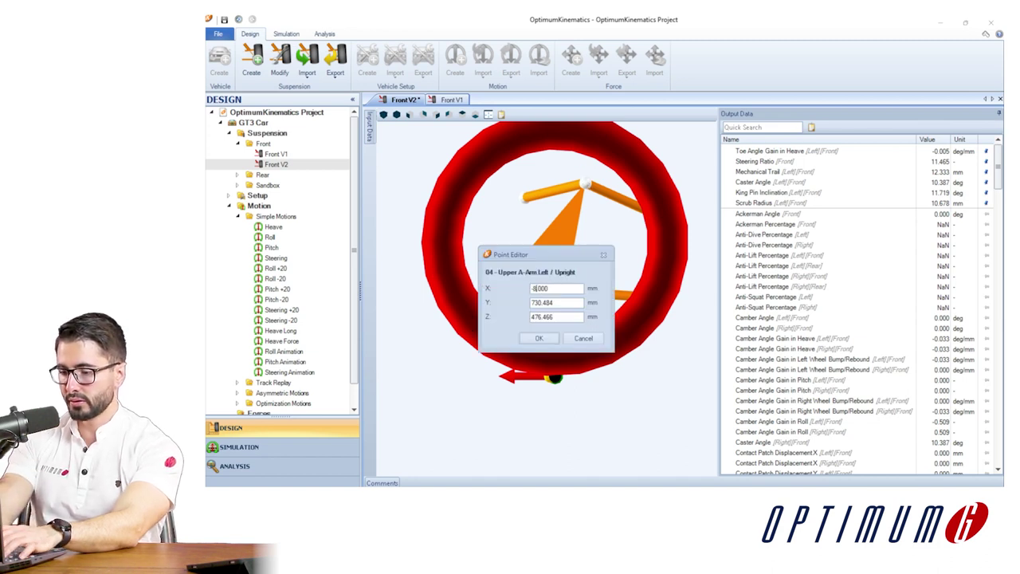
key(Return)
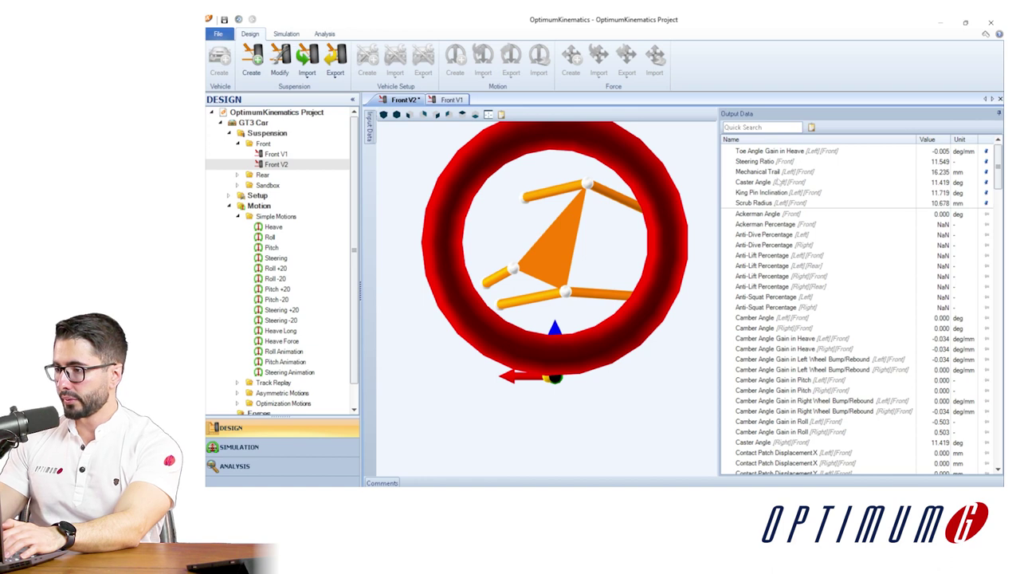
click(779, 183)
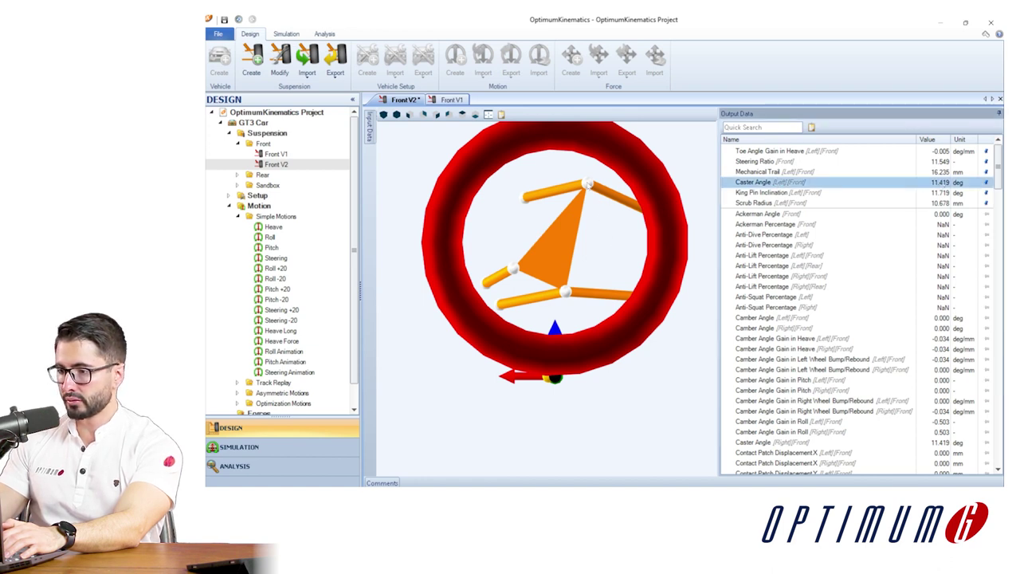
- Set the X coordinate of the upper A-arm left / upright point to -100.000 mm
double_click(590, 187)
click(540, 288)
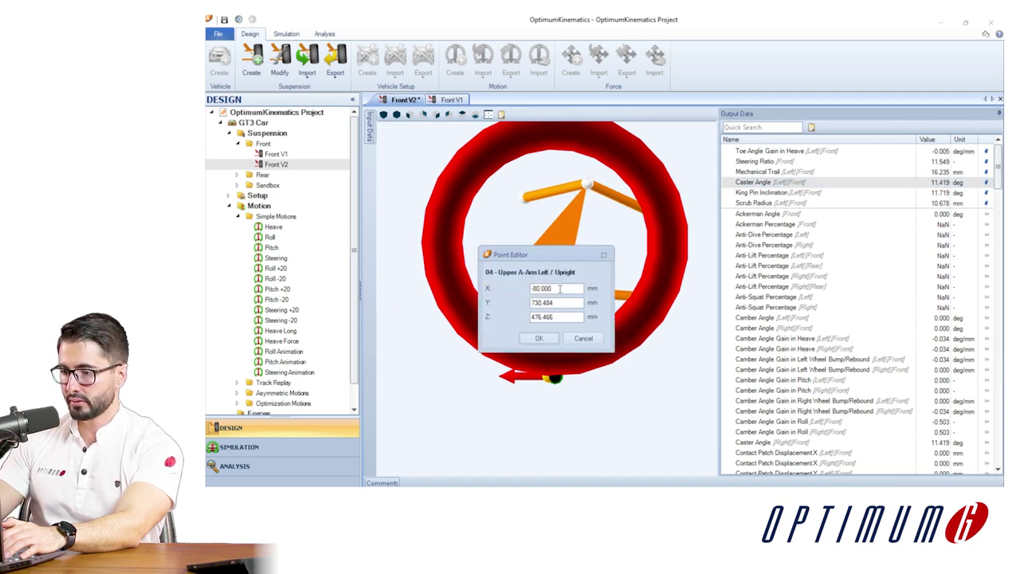
text(100)
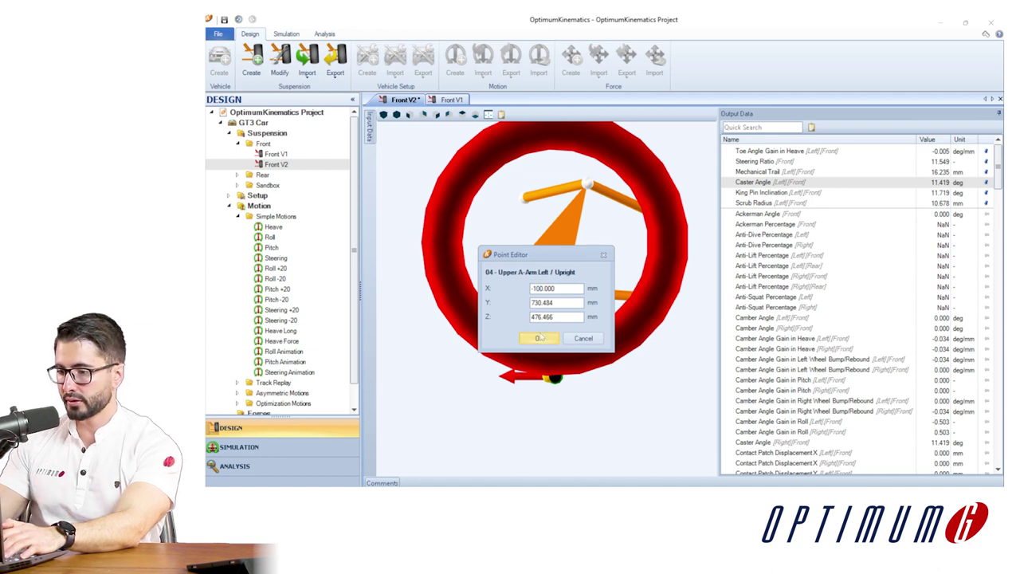
click(539, 338)
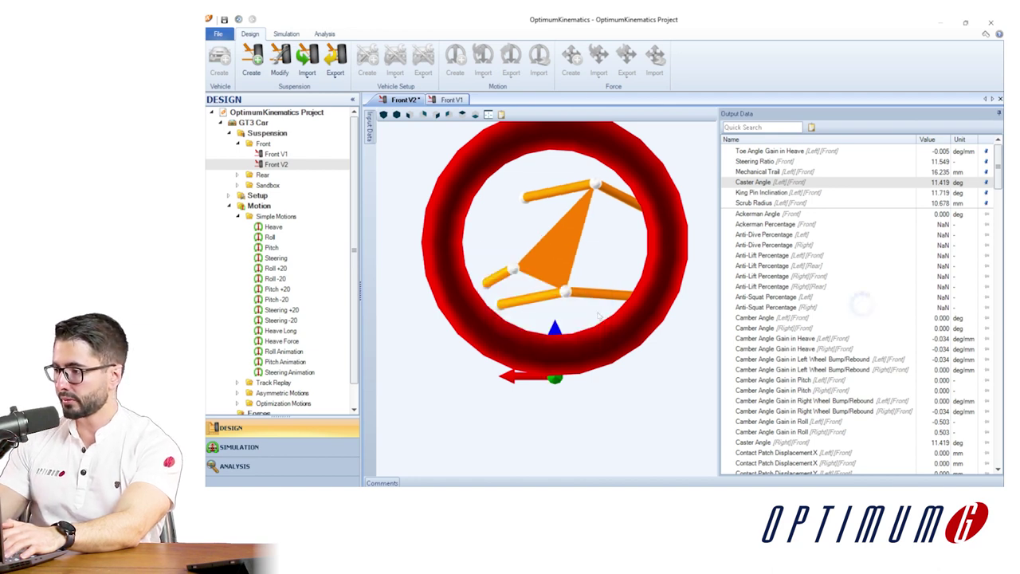
- Set the upper A-arm left / upright point's X coordinate to -95.000 mm and check the caster angle and mechanical trail
click(595, 192)
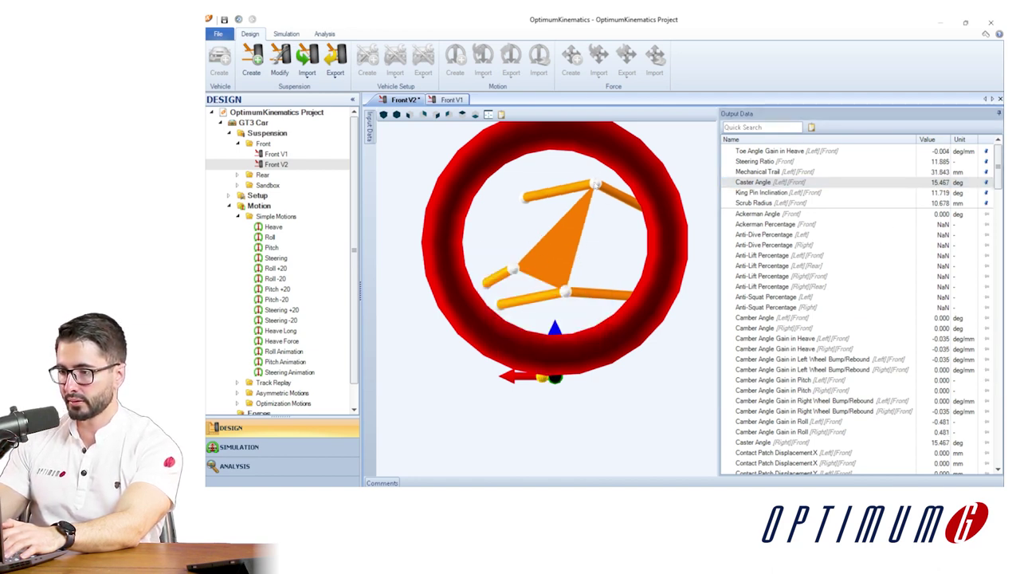
double_click(595, 185)
click(539, 289)
key(BackSpace)
key(BackSpace)
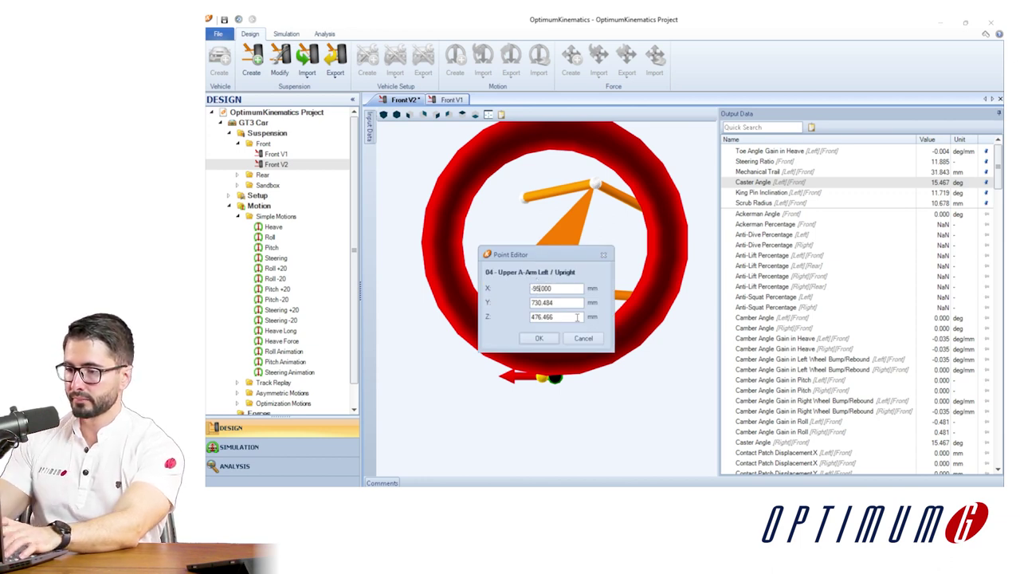
click(539, 339)
click(913, 184)
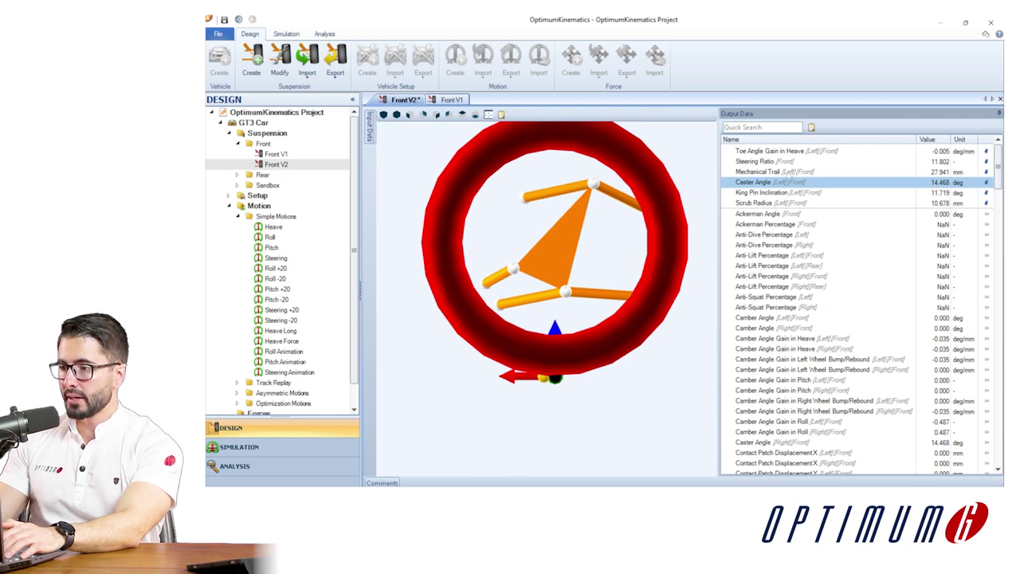
click(788, 173)
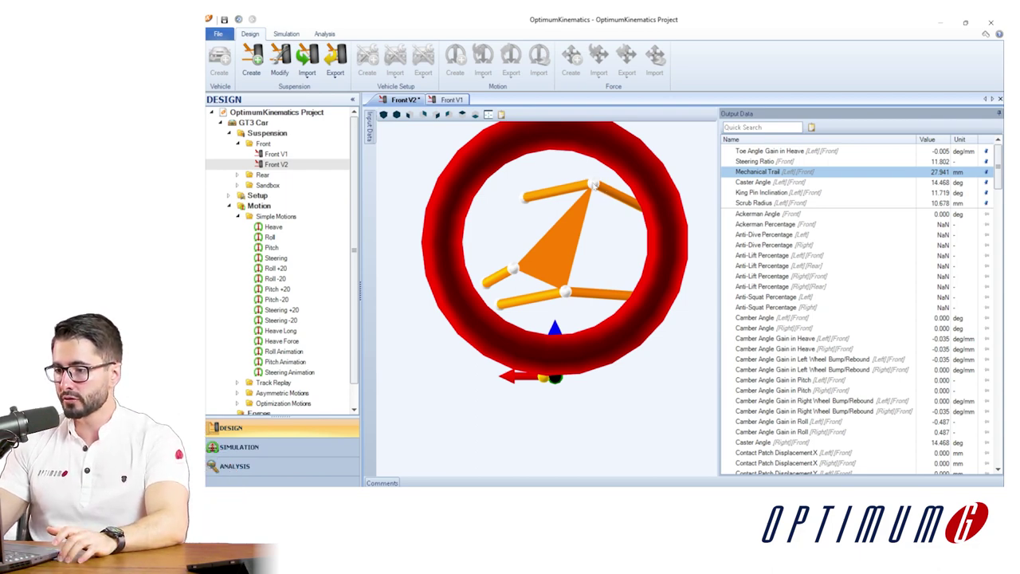
- Set the X coordinate of the upper A-arm left / upright point to -80.000 mm
double_click(594, 185)
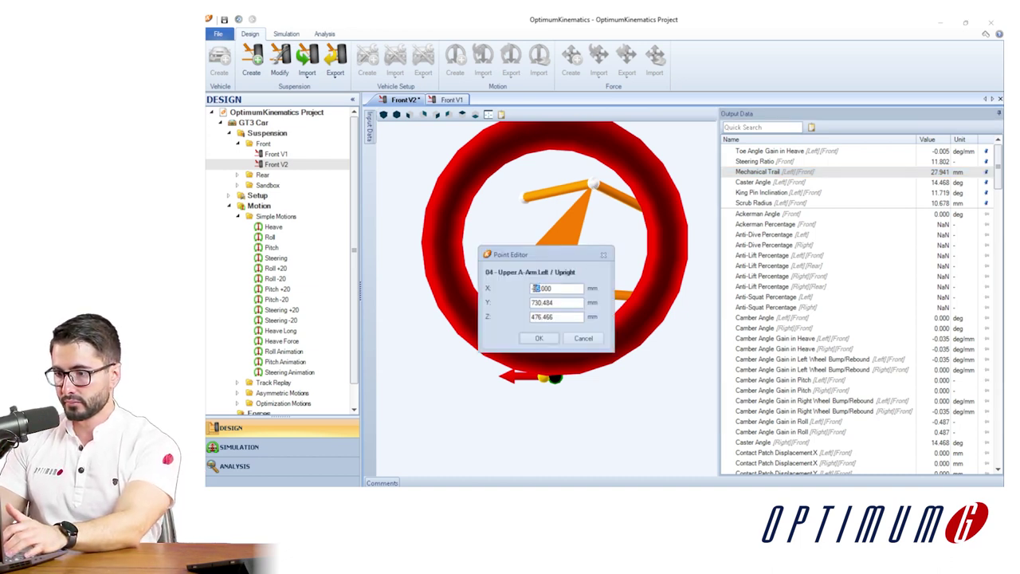
text(-80)
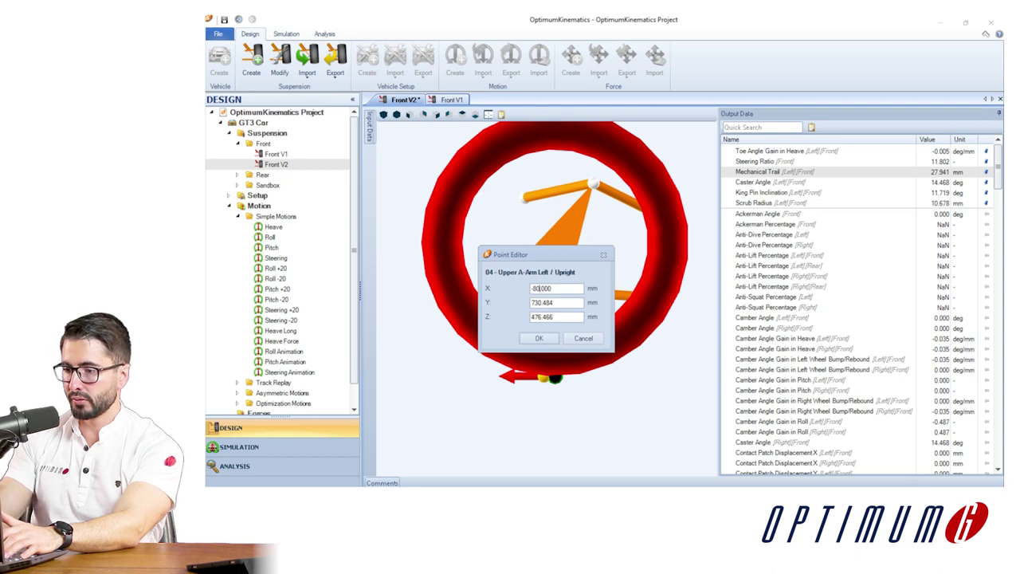
key(Return)
- Set the lower A-arm left / upright point's X coordinate to -10.947 mm and check the mechanical trail and scrub radius
double_click(569, 296)
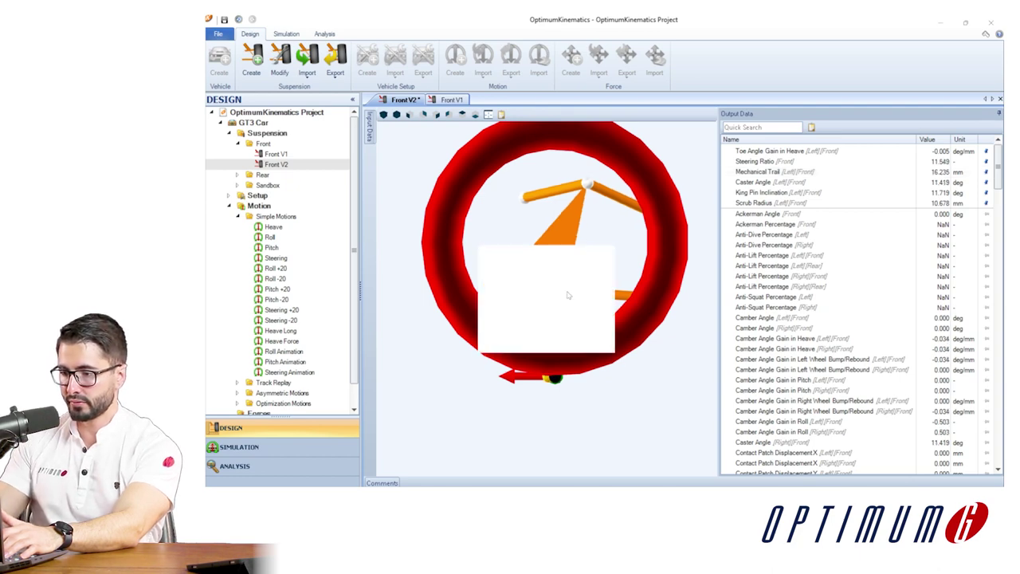
click(542, 288)
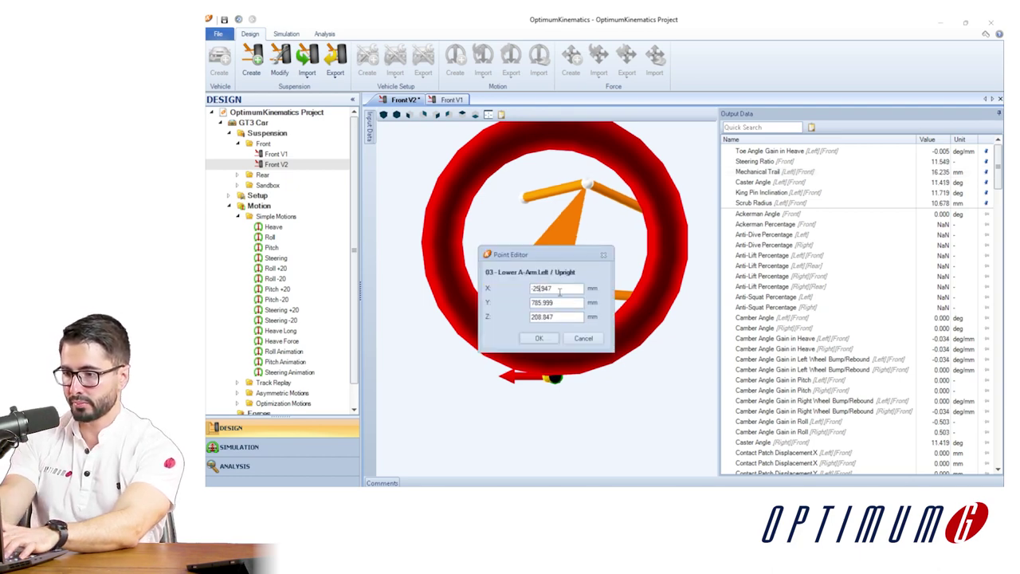
key(BackSpace)
key(BackSpace)
text(10)
click(530, 340)
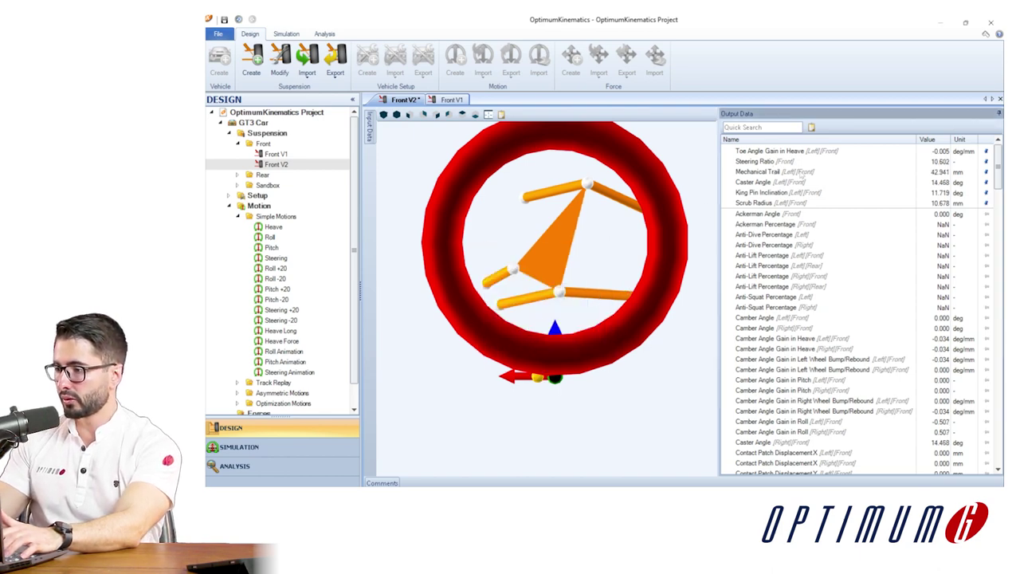
click(934, 173)
drag(576, 206, 588, 198)
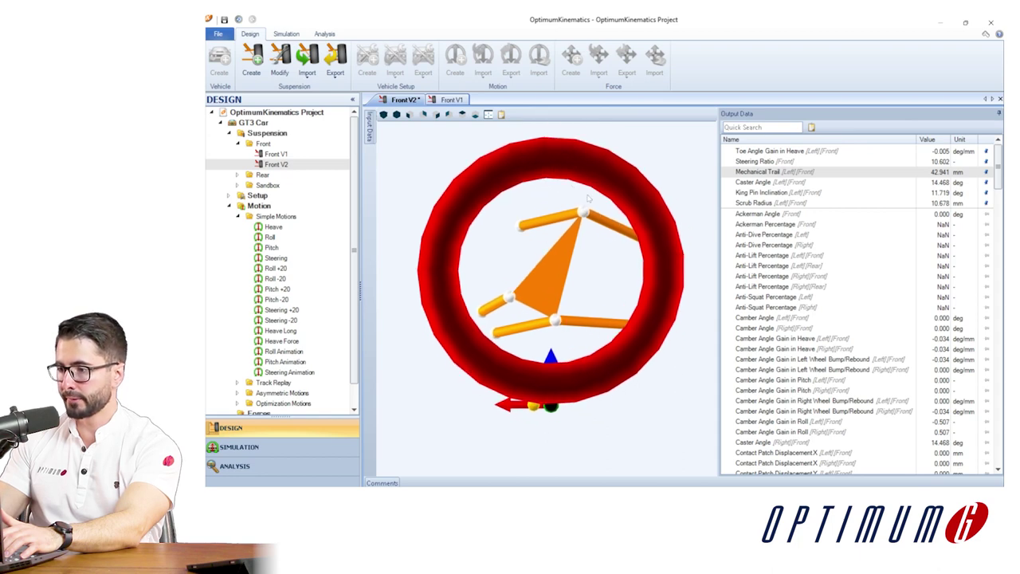
click(757, 192)
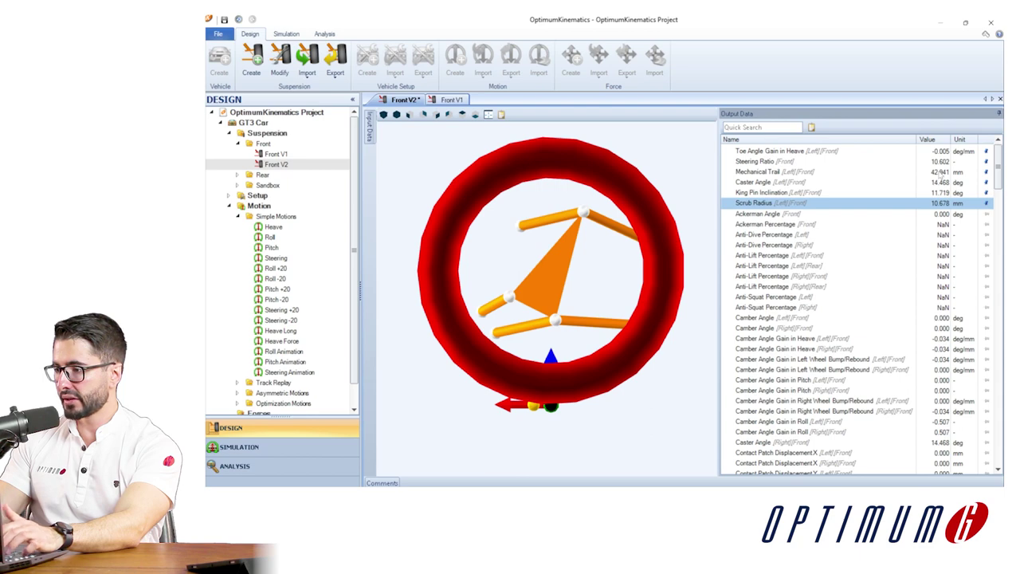
click(941, 173)
click(936, 205)
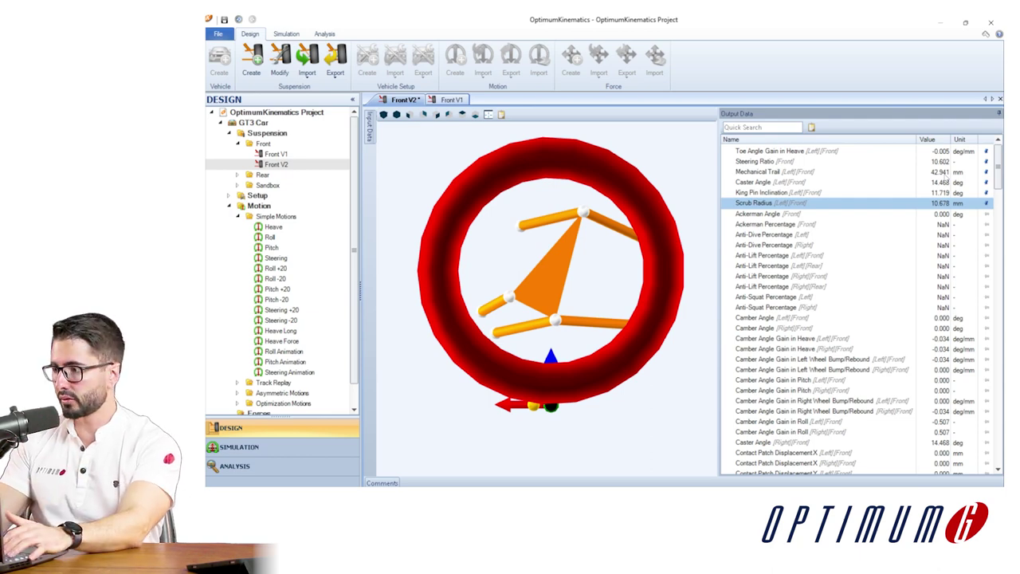
click(946, 172)
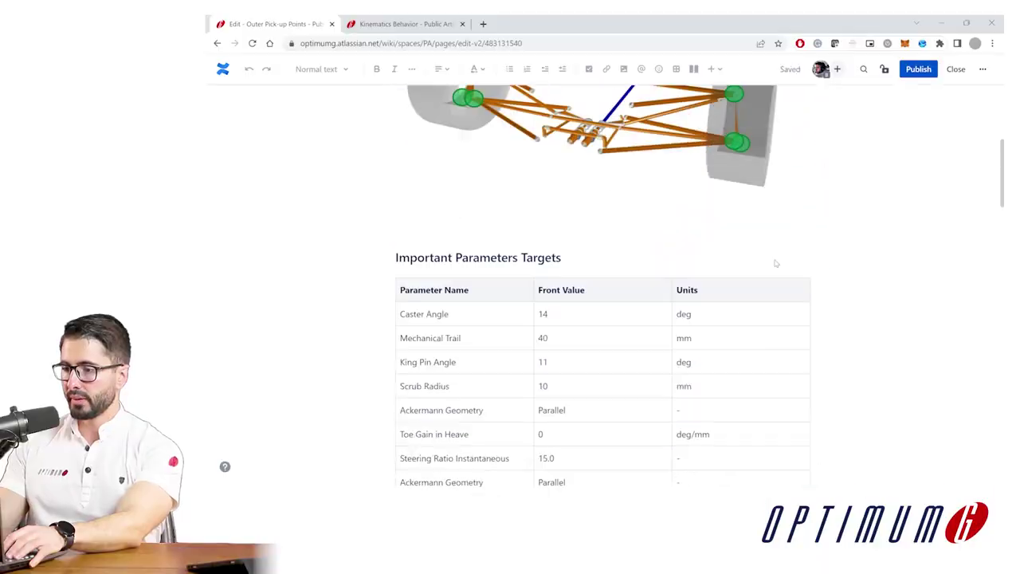
- In the Confluence Outer Pick-up Points page, list "Top wishbone outer" and "Bottom wishbone outer" as bullets under V2's Changes Made
scroll(519, 279, down, 5)
scroll(504, 284, down, 1)
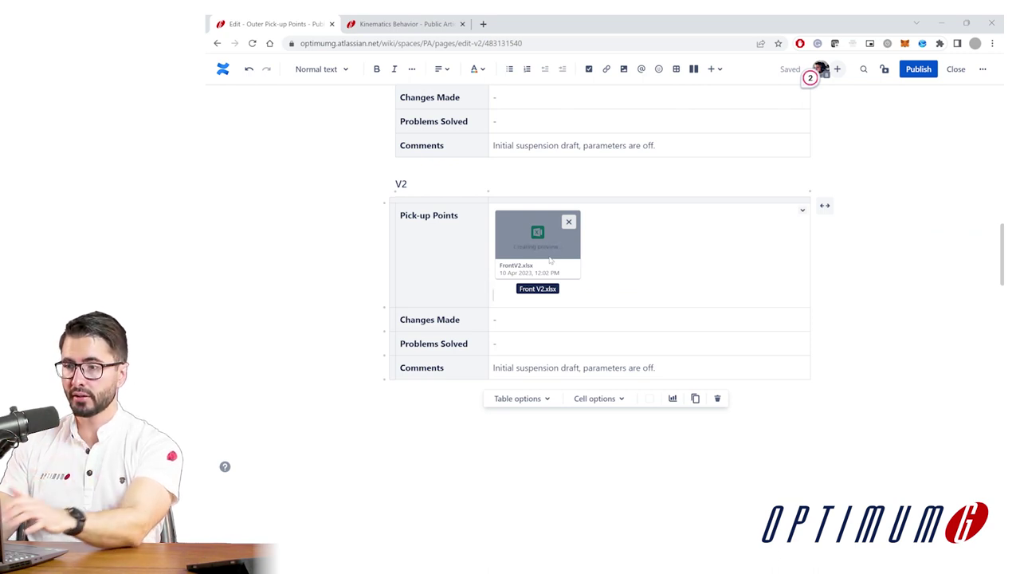
click(524, 311)
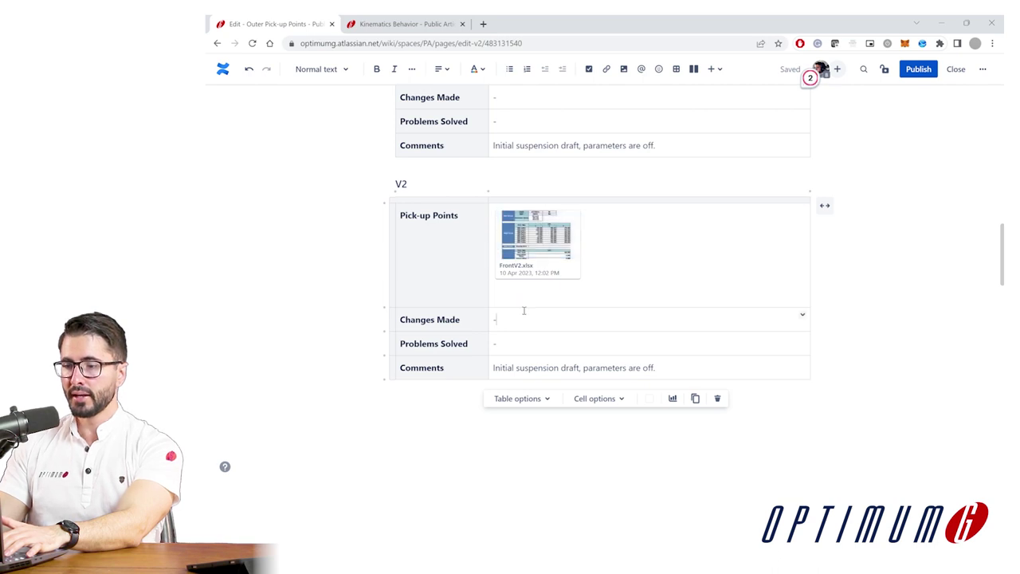
key(shift+Left)
key(BackSpace)
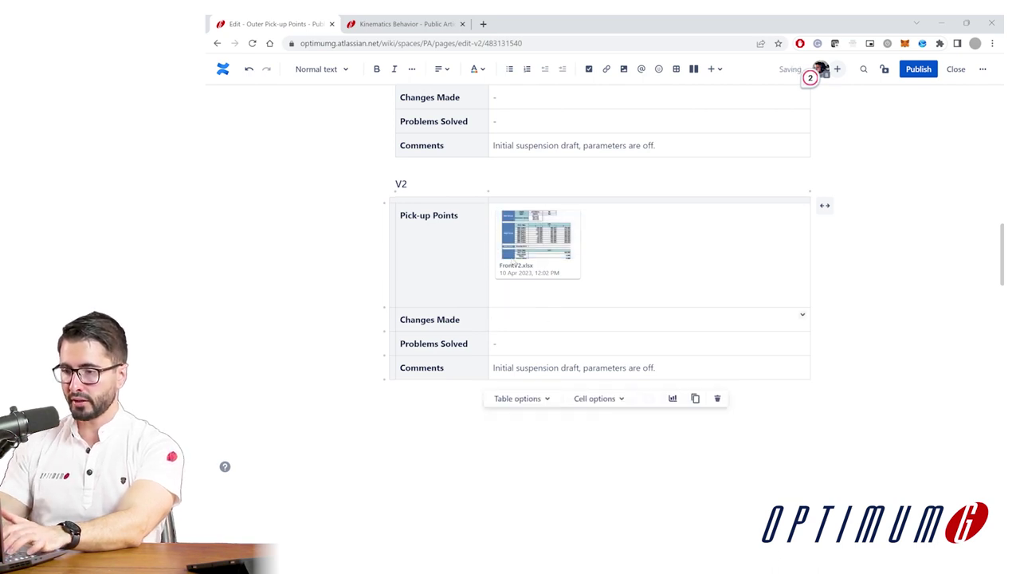
text(- )
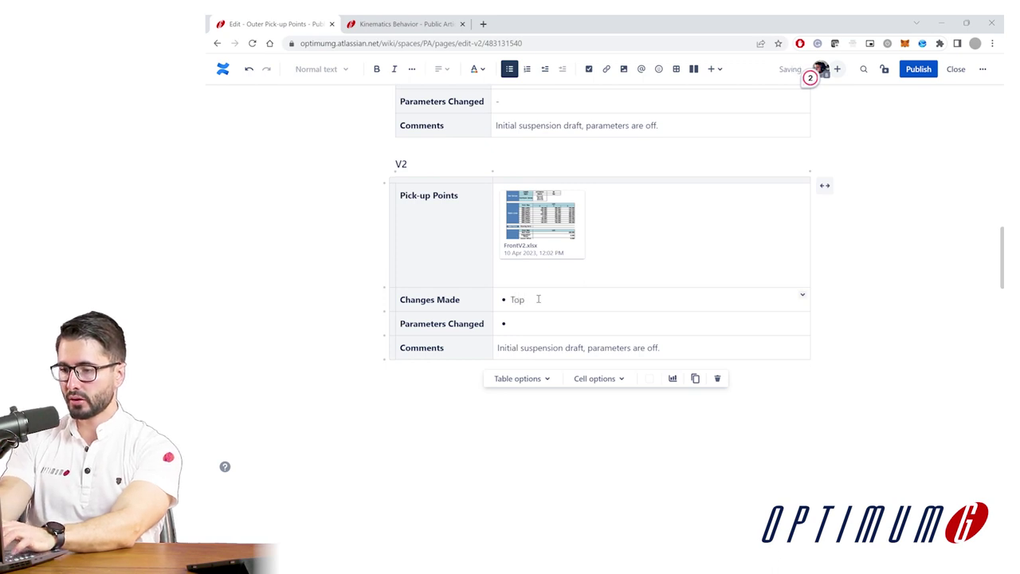
text(Top wishbone outpe)
key(Return)
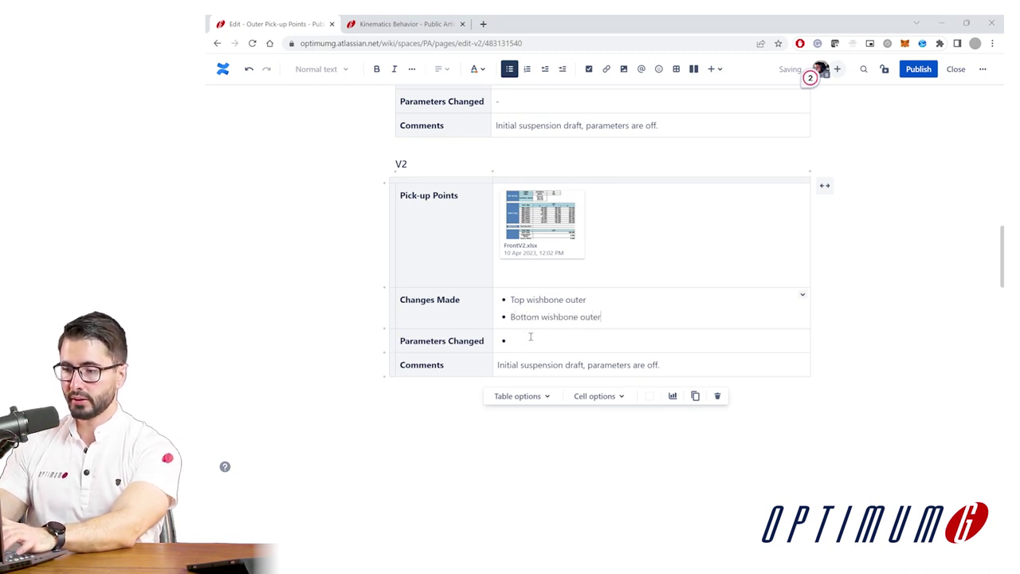
- Enter "Focus Caster, Mechanical Trail, KPI, Scrub Radius" under Parameters Changed in the V2 table
click(530, 337)
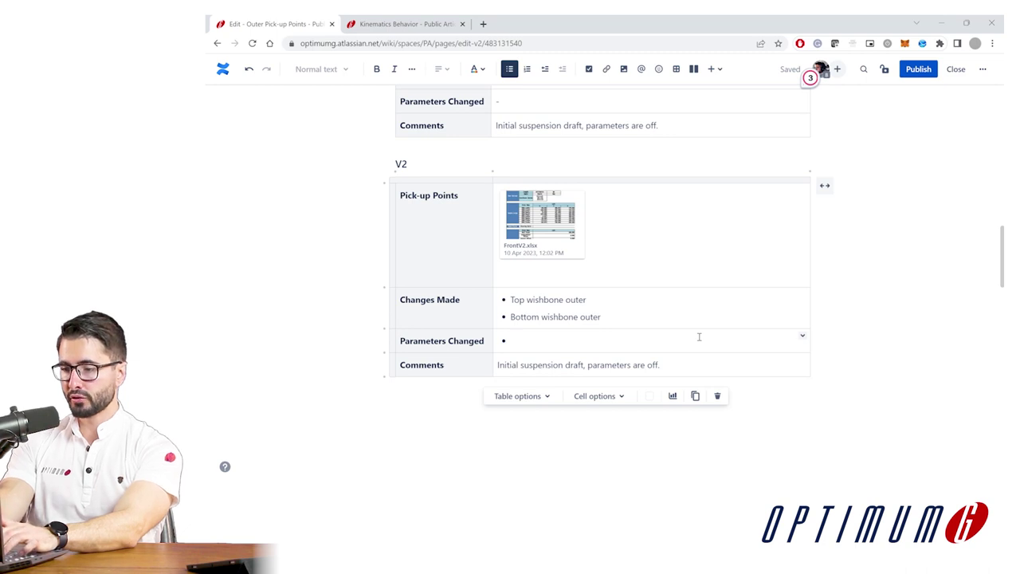
text(Focus)
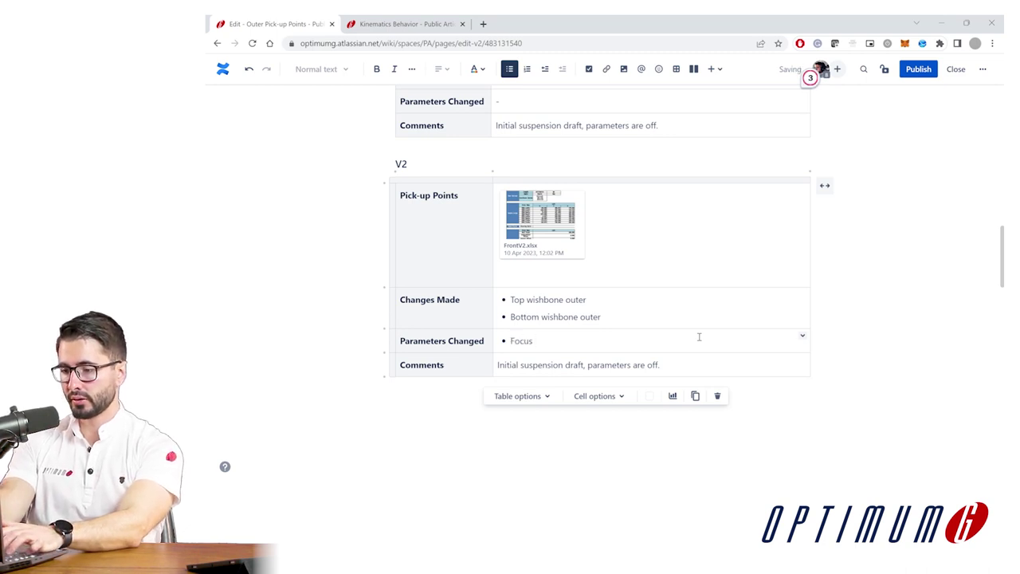
text(Caster, Mechanical Trail, KPI, Scrub Radius)
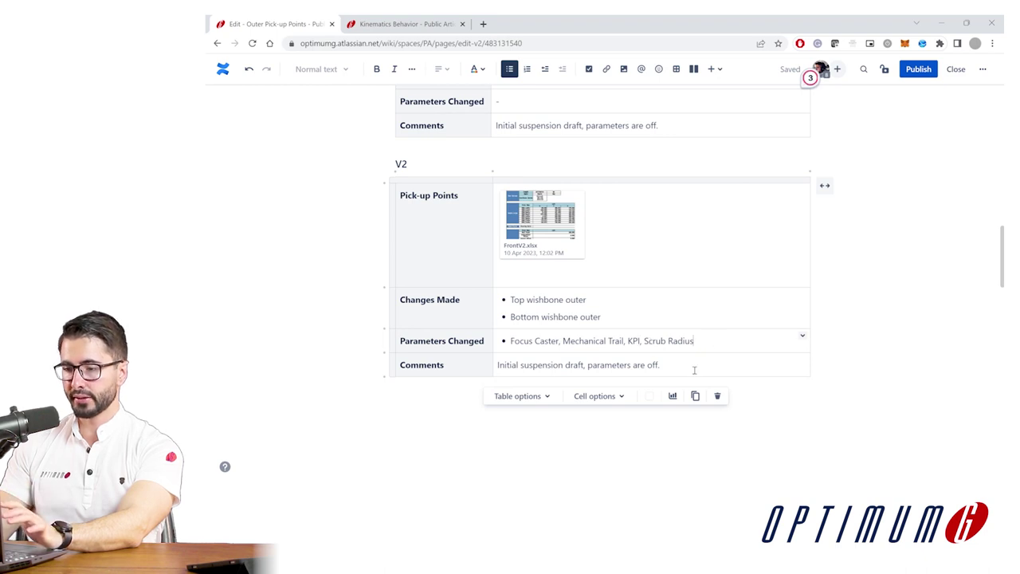
- Replace the V2 comment with the bullet "Manual iteration; to be fine-tuned with optimization"
drag(688, 363, 497, 365)
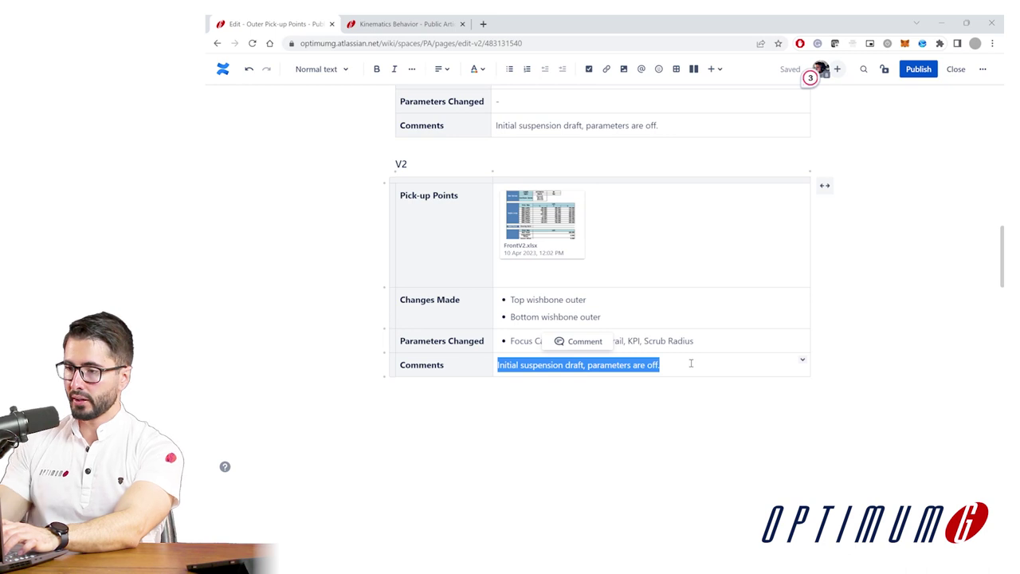
click(509, 70)
text(Manual iteration;)
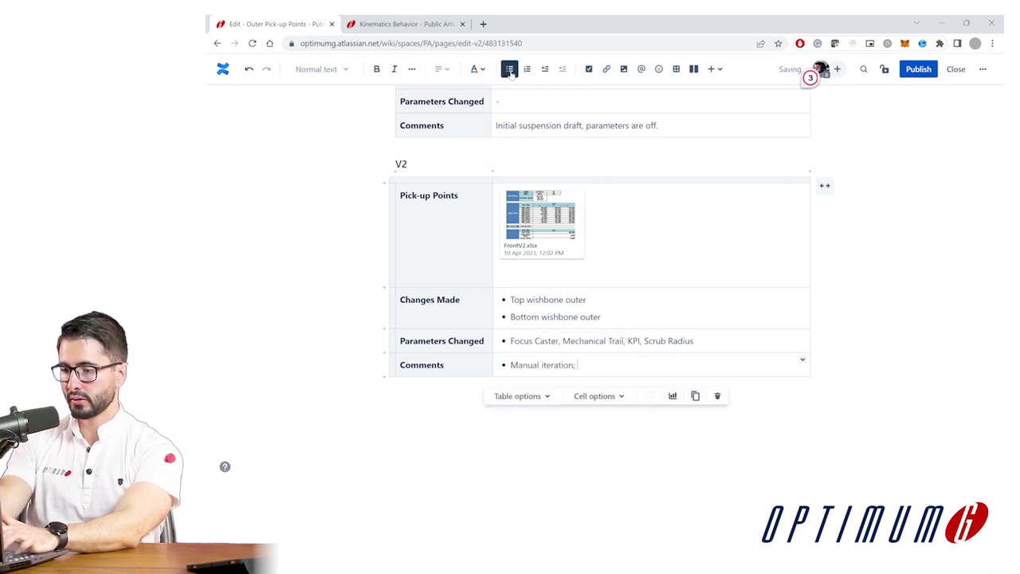
text( to be fine-tuned wi)
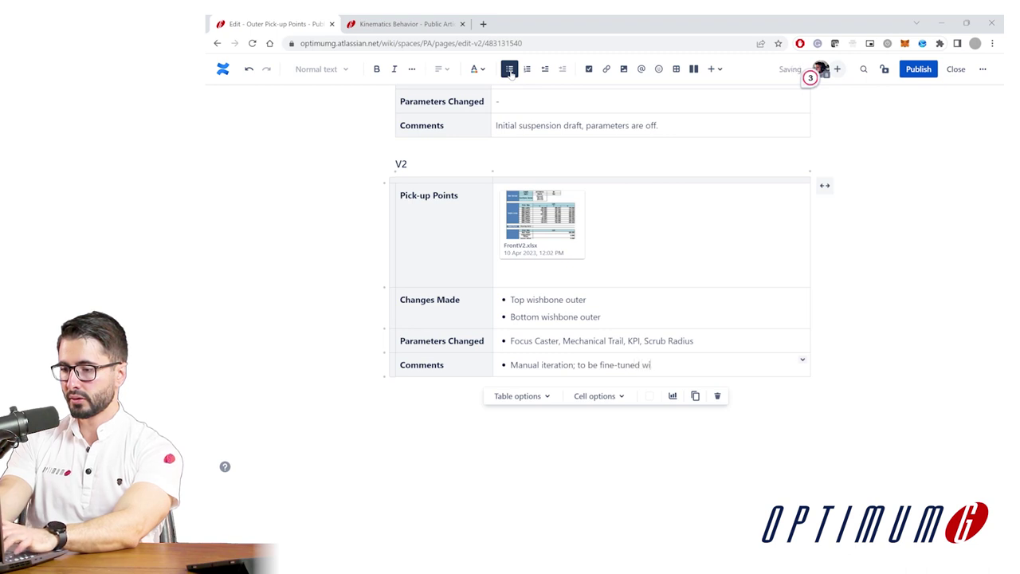
text(th optimization)
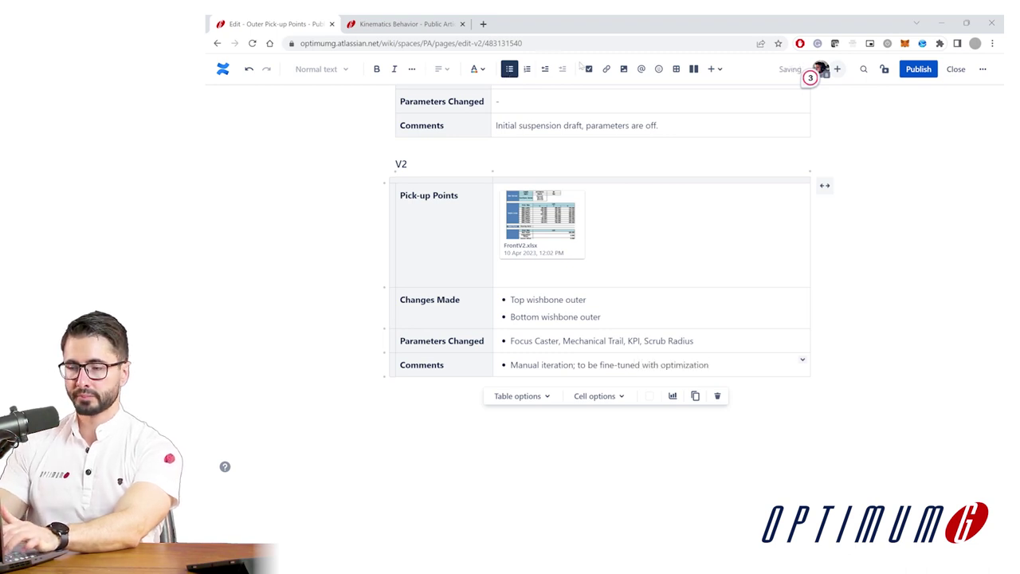
- Switch to OptimumKinematics, duplicate the Front V2 suspension and rename the copy Front V3
key(alt+Tab)
key(ctrl+v)
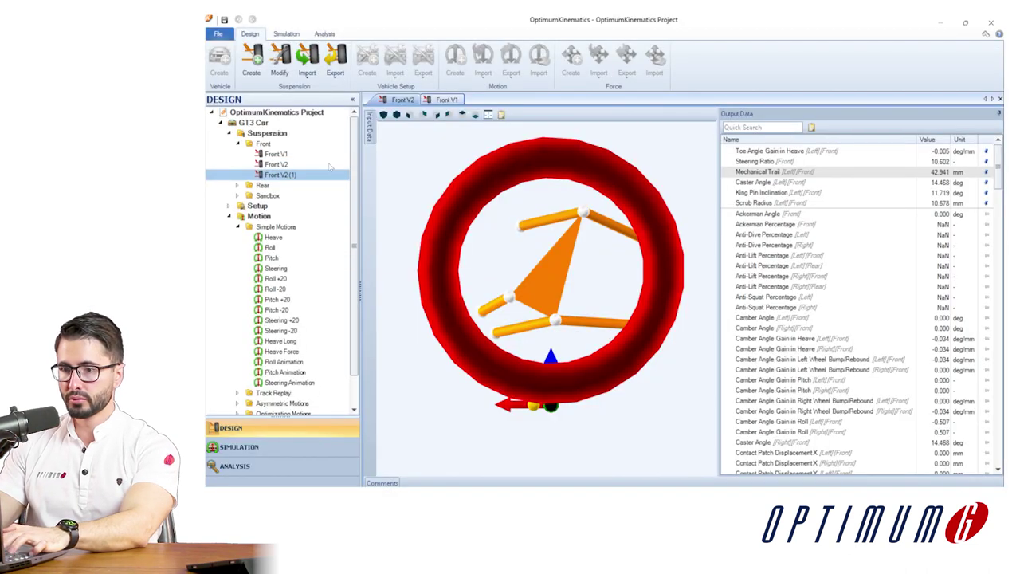
right_click(283, 175)
click(310, 254)
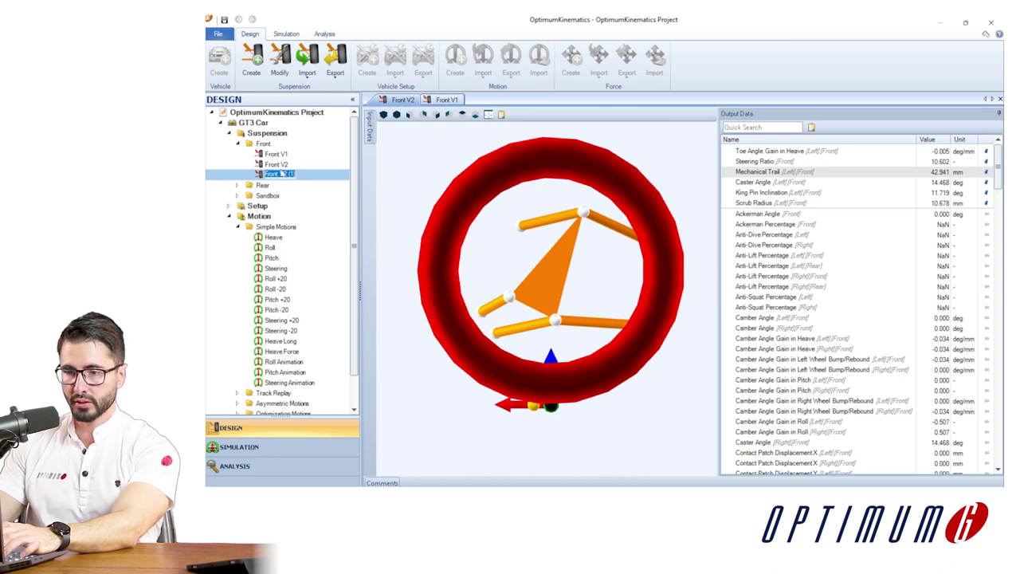
drag(285, 174, 306, 175)
text(3)
key(Return)
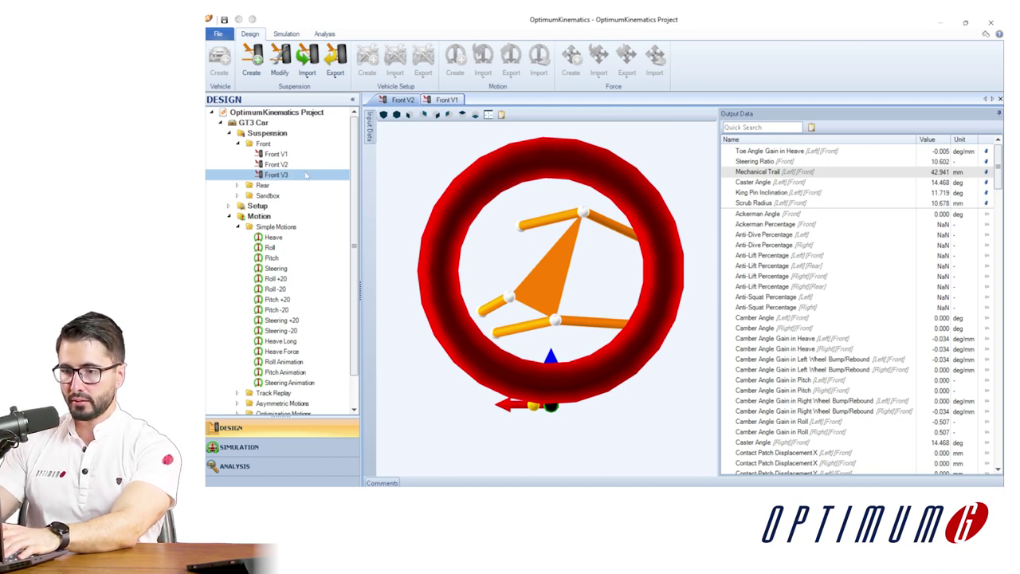
- Open Front V3, collapse the design tree and examine the wishbones and tie rod at the left front wheel
mouse_move(487, 231)
mouse_down()
mouse_move(445, 215)
mouse_move(473, 231)
mouse_up()
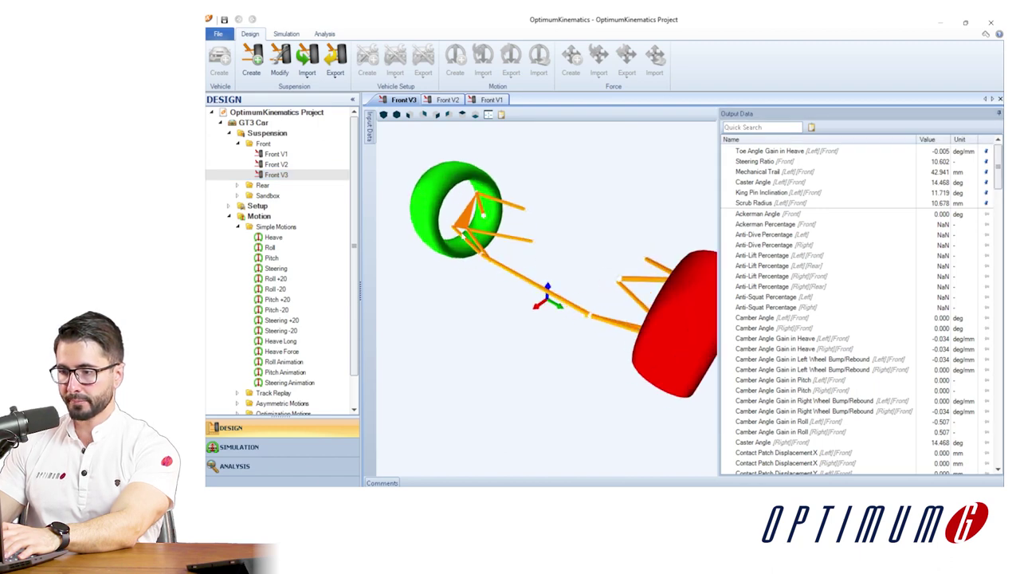
drag(603, 313, 567, 311)
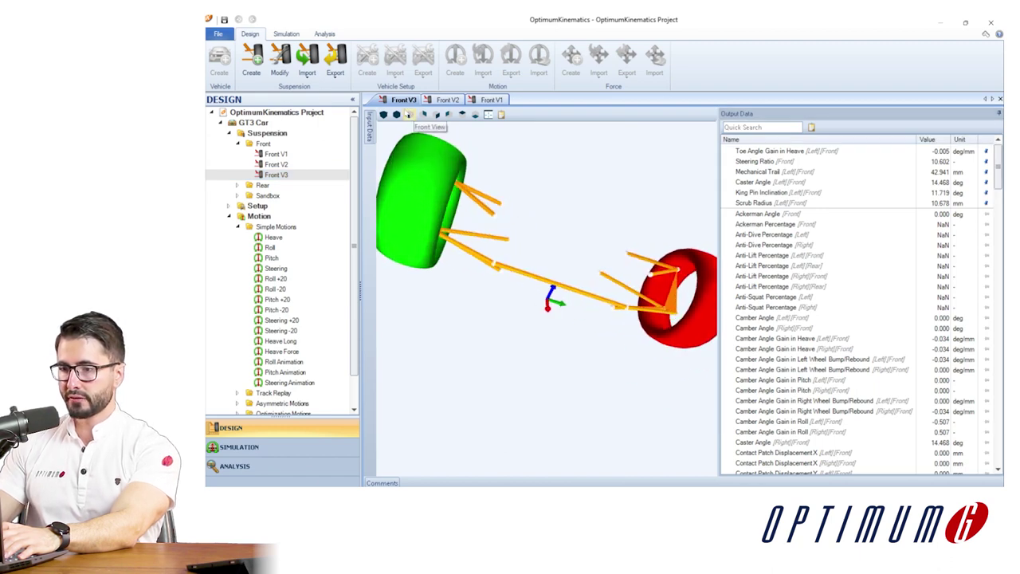
click(353, 99)
drag(435, 251, 484, 312)
scroll(483, 311, up, 5)
scroll(681, 298, down, 5)
scroll(578, 297, up, 2)
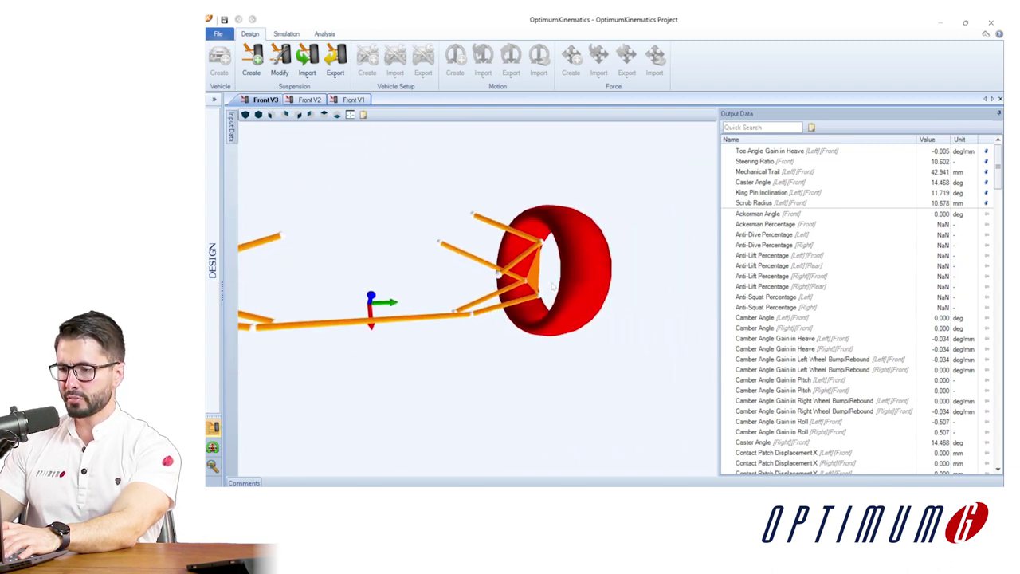
scroll(553, 287, up, 2)
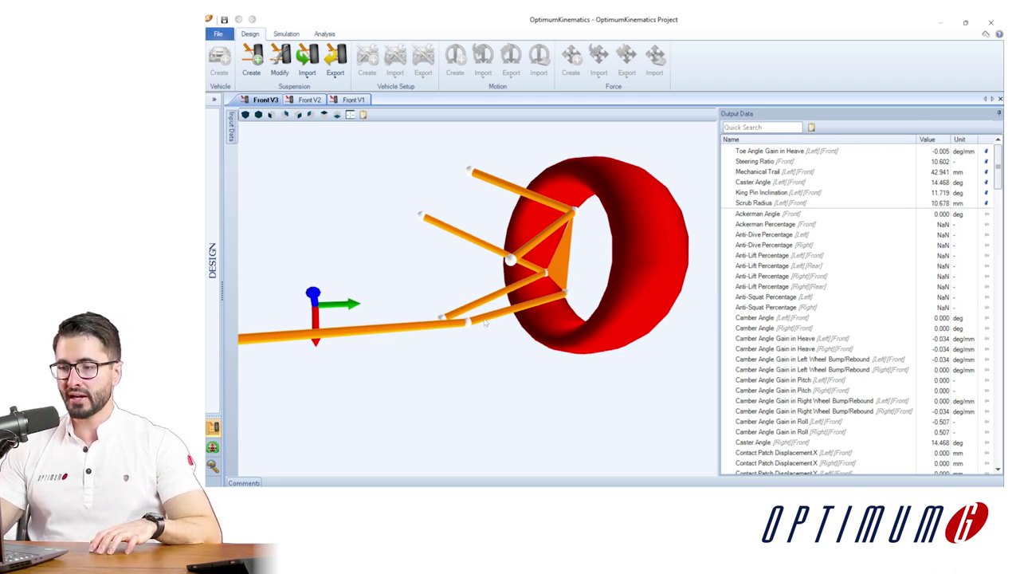
middle_drag(416, 341, 562, 367)
scroll(562, 367, down, 3)
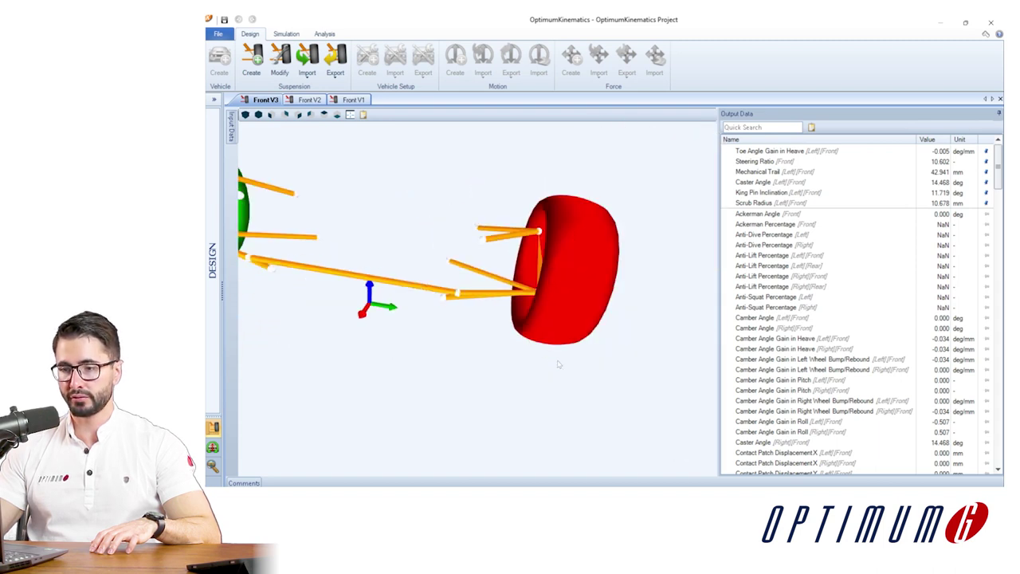
- Enable the red line between the front wheels in the display options and inspect it around the left wheel
click(218, 34)
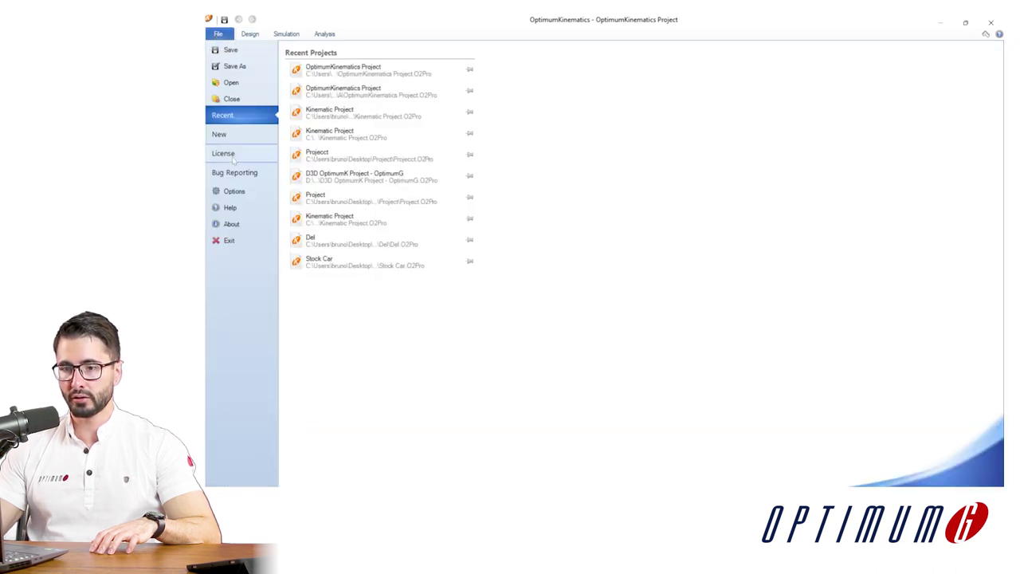
click(235, 193)
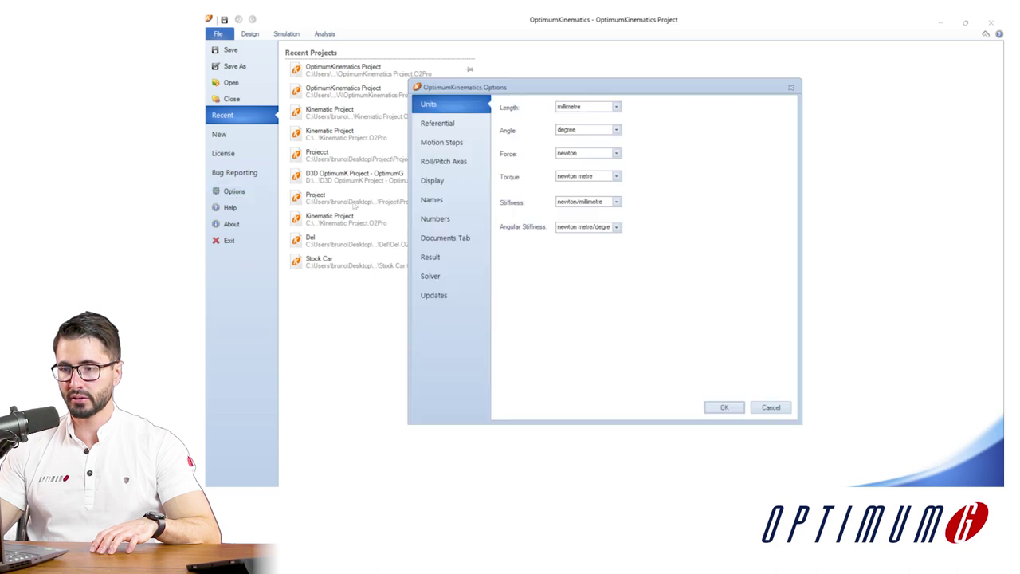
click(433, 181)
key(Return)
click(220, 34)
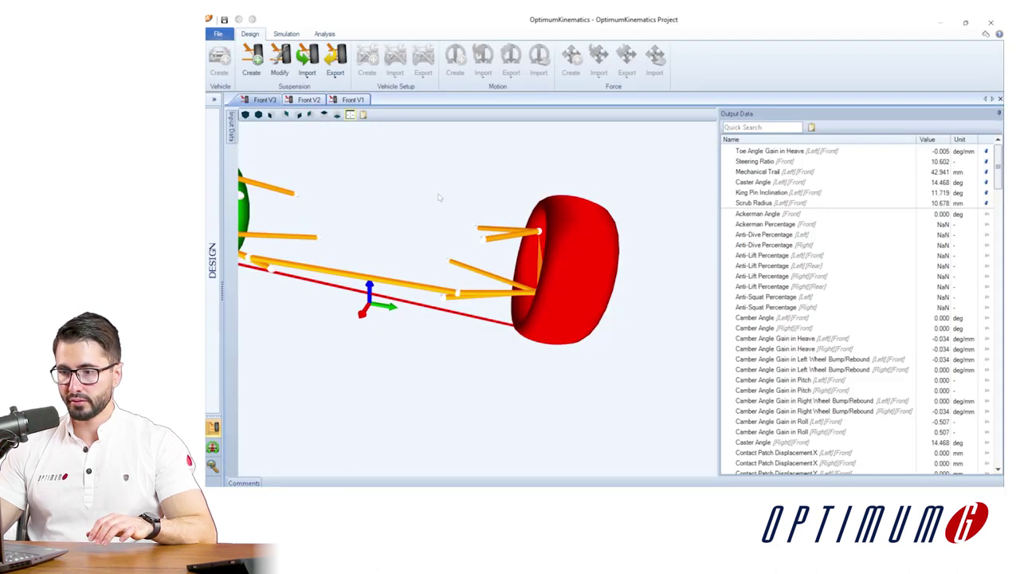
drag(522, 287, 488, 301)
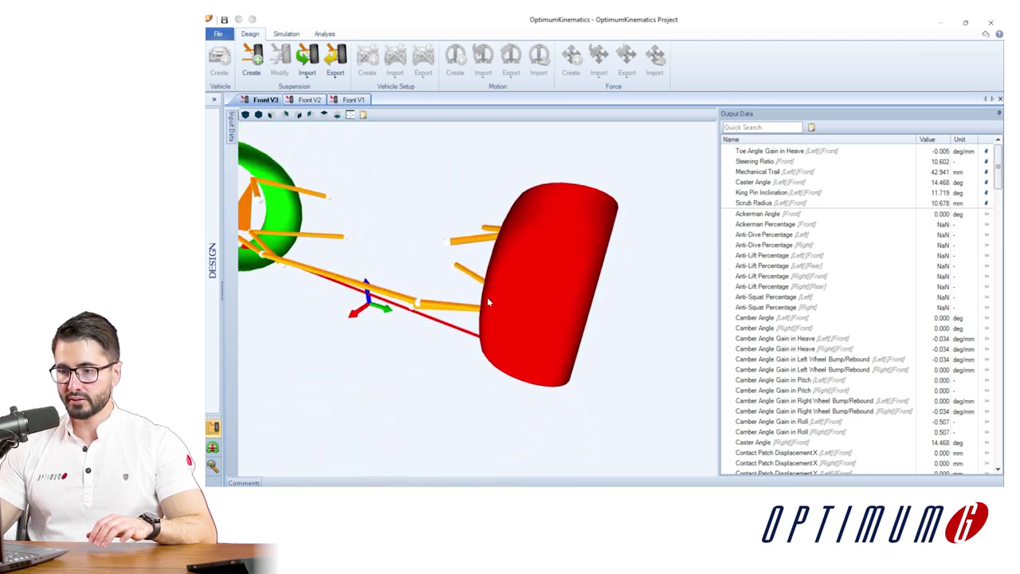
drag(319, 299, 342, 317)
drag(301, 254, 295, 257)
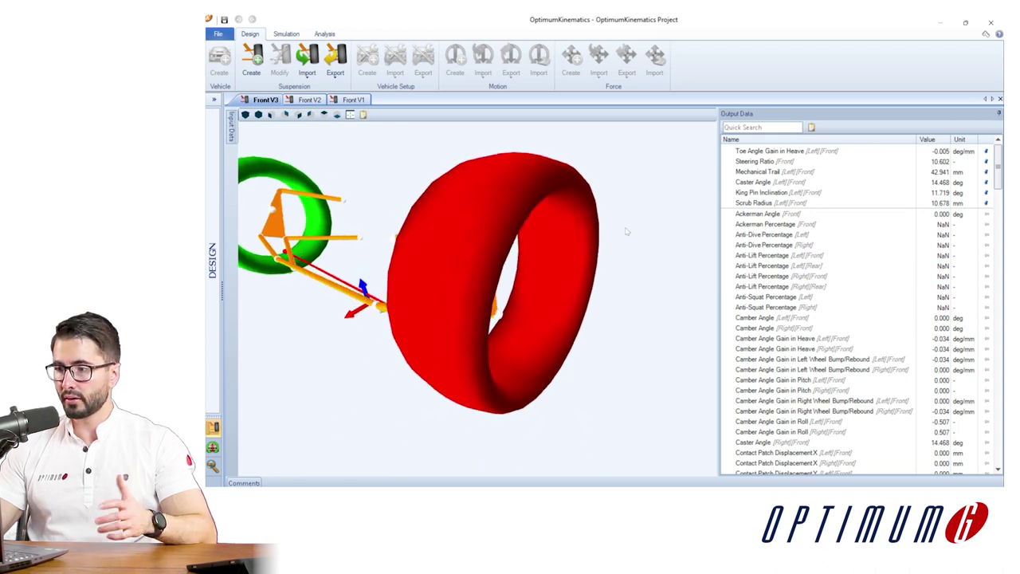
drag(342, 330, 403, 335)
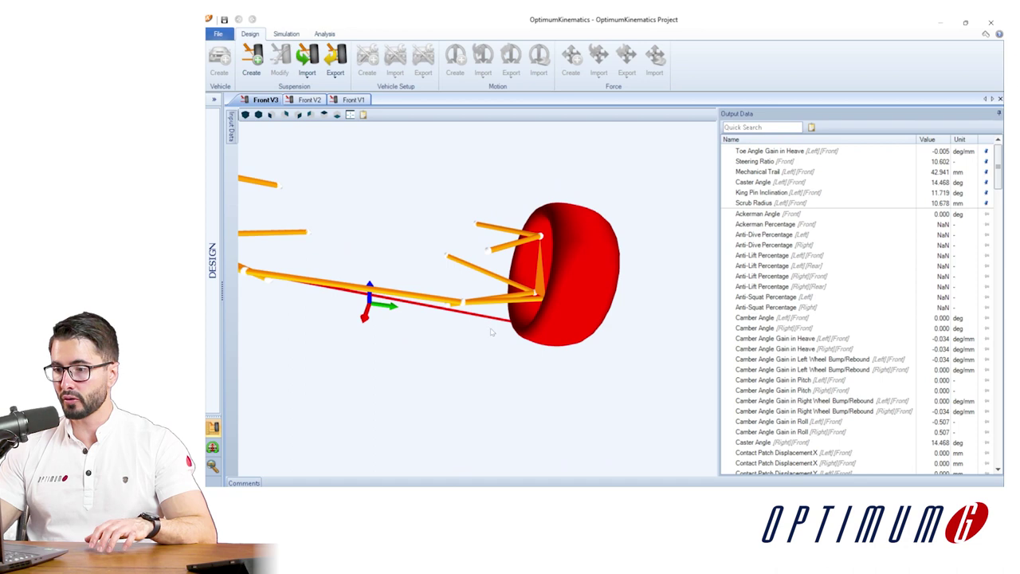
- Add the V2 - Steering result to the Ackermann Angle chart and collapse the analysis tree
drag(498, 333, 490, 312)
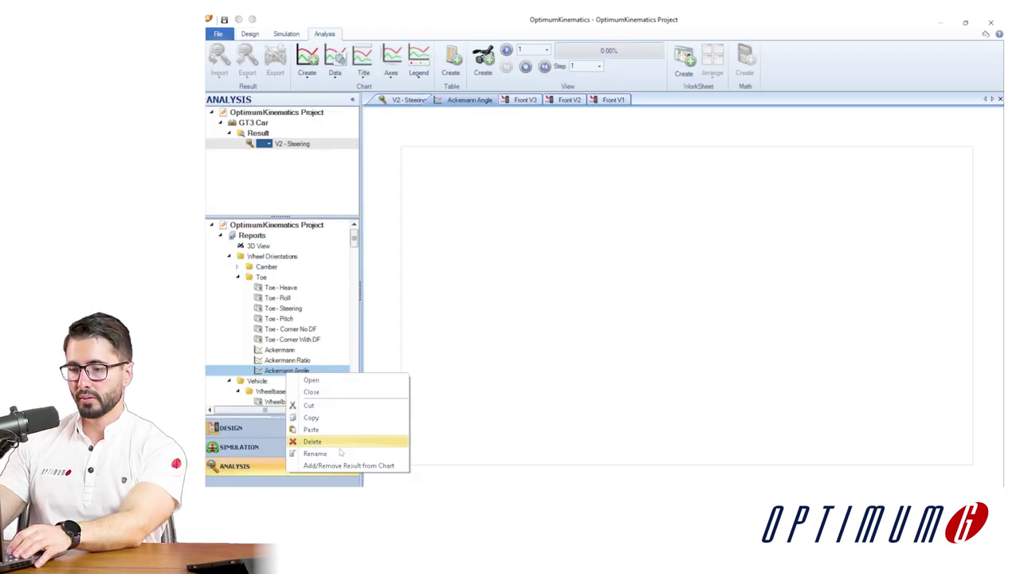
click(335, 468)
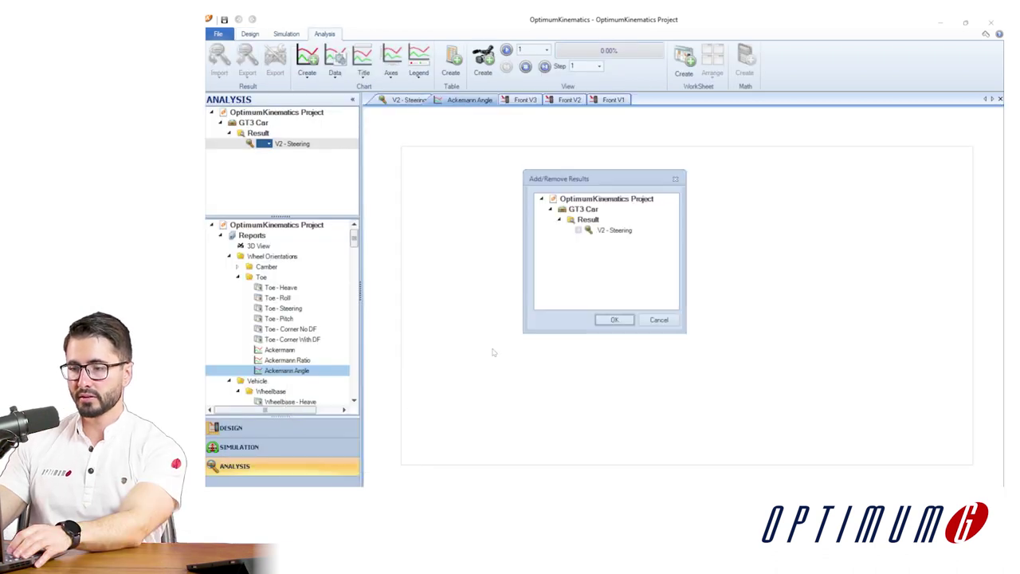
click(579, 229)
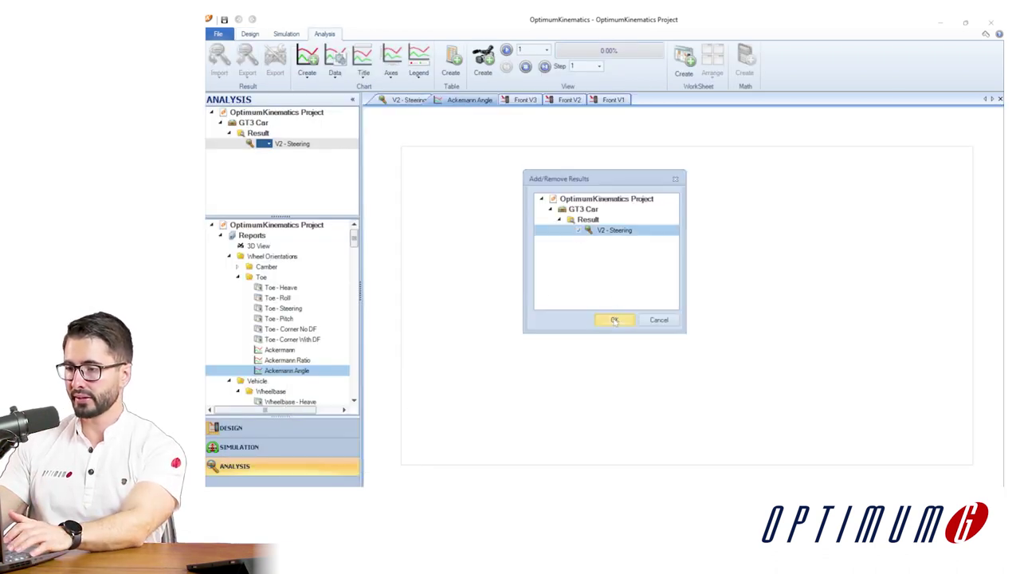
click(613, 319)
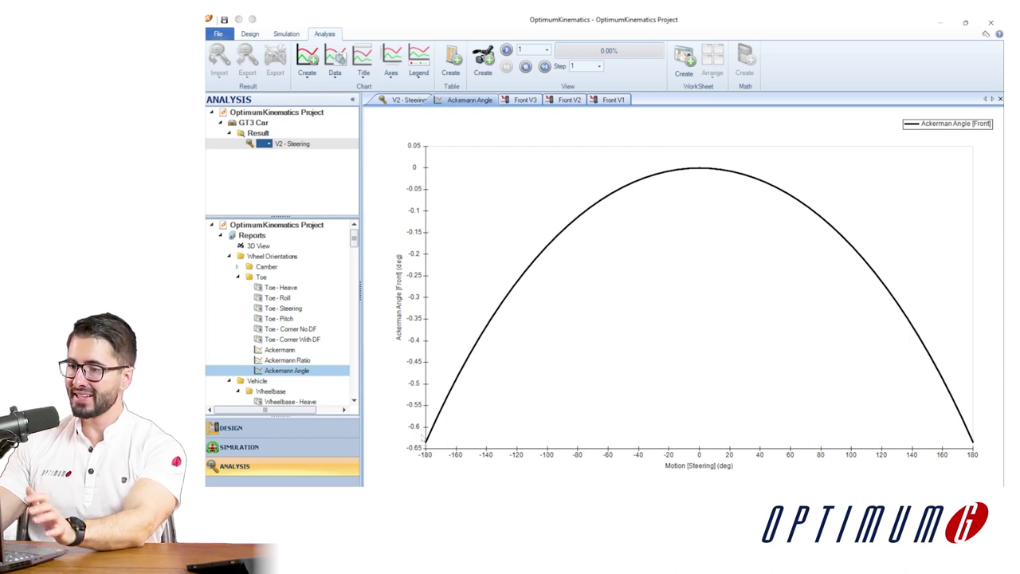
click(352, 99)
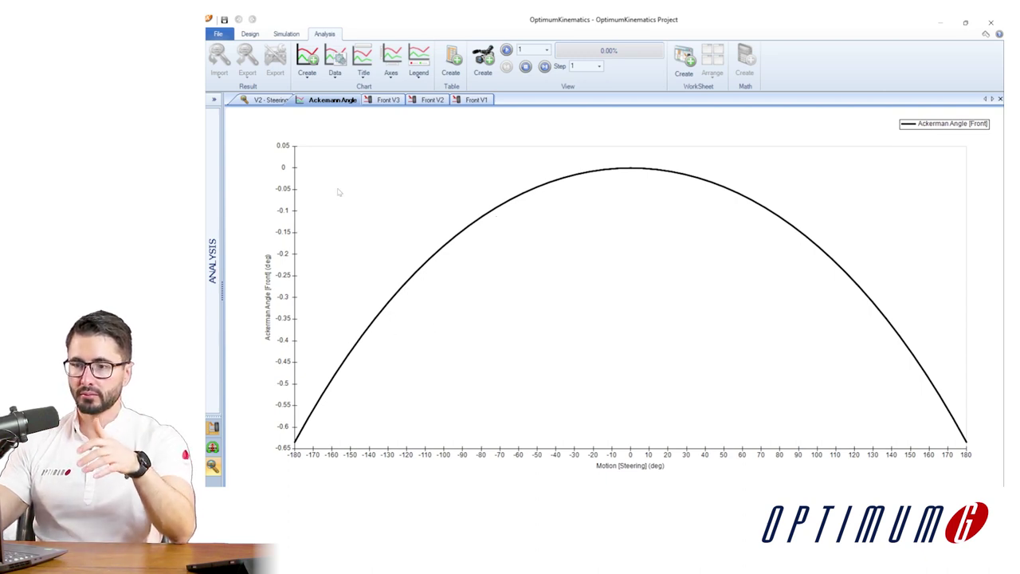
- Set the Y coordinate of Front V3's Tierod Left / Upright point to 810.006 mm and save the suspension
click(391, 99)
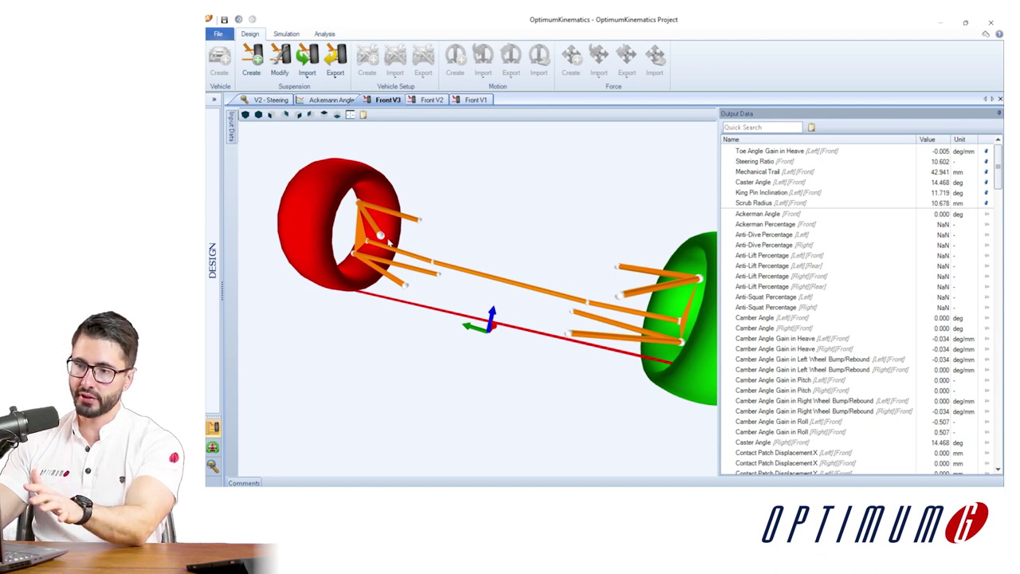
scroll(389, 242, up, 3)
double_click(315, 190)
click(473, 303)
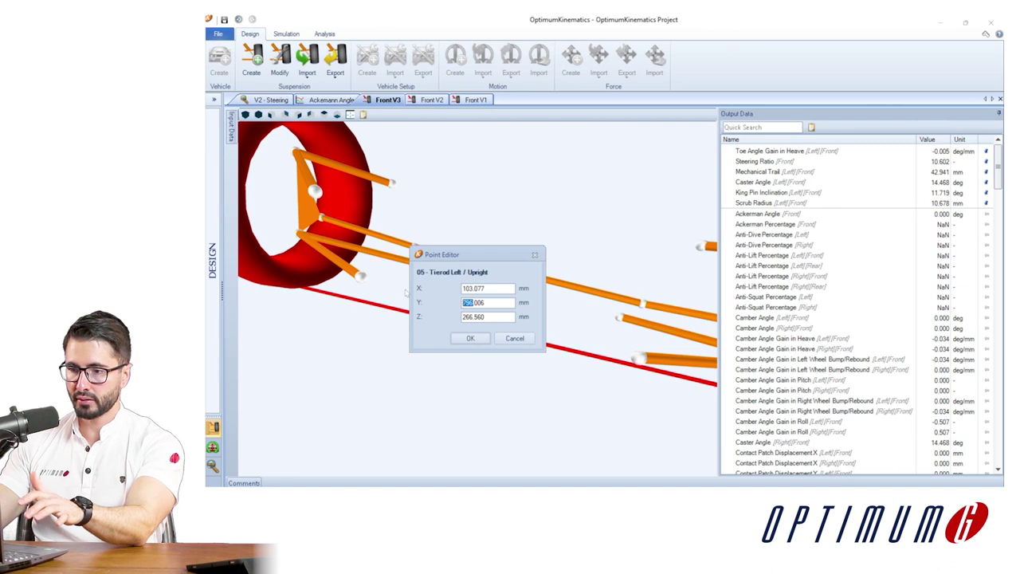
text(810)
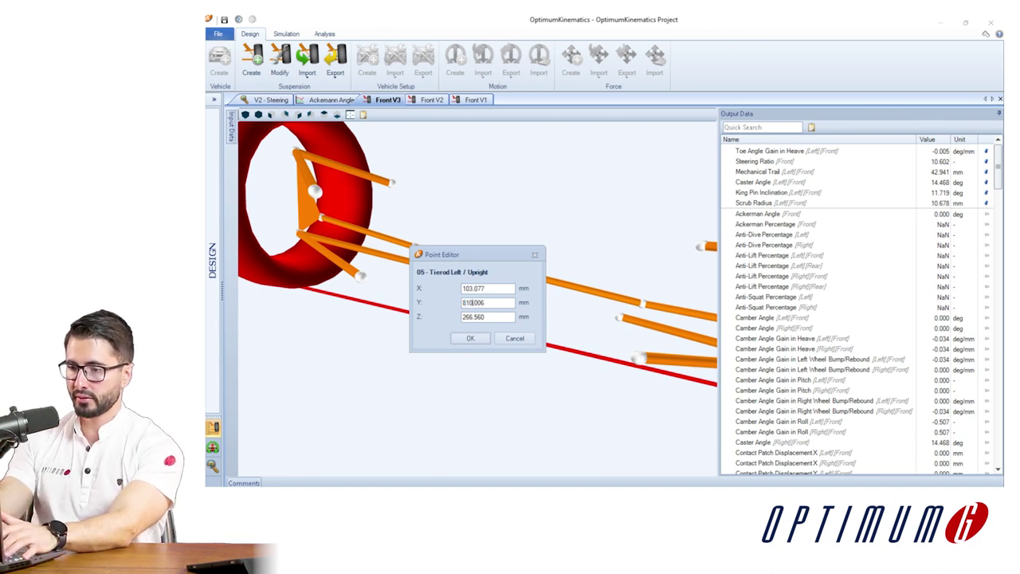
click(470, 338)
drag(367, 266, 381, 271)
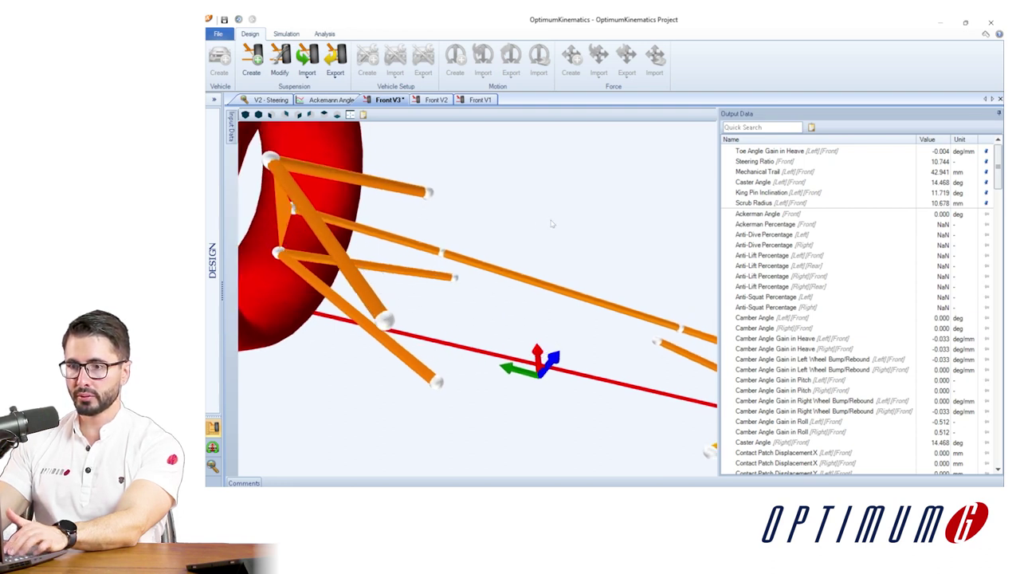
key(ctrl+s)
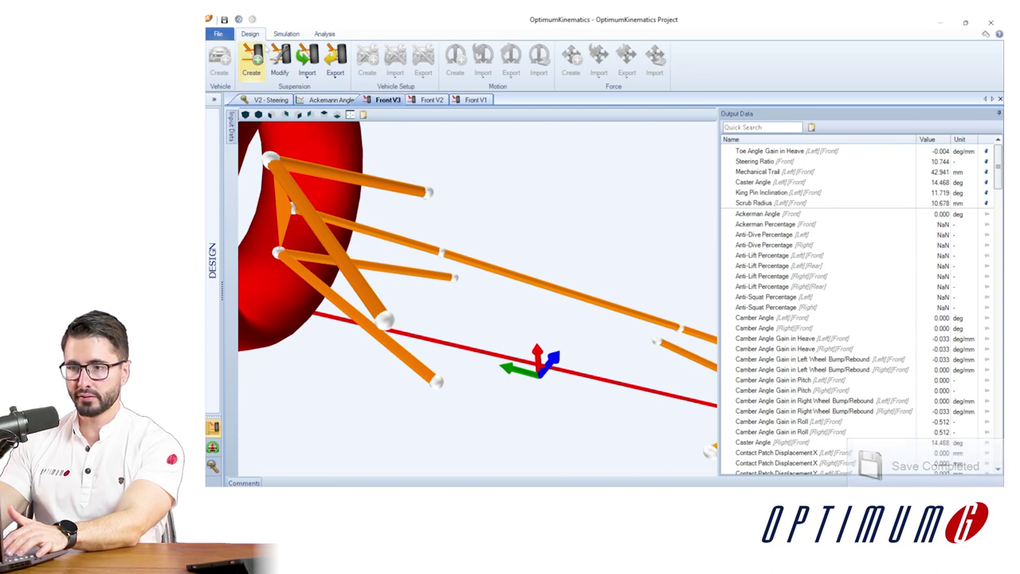
- Run a quick simulation of setup V3 with the Steering motion and an automatically named result
click(286, 33)
click(275, 60)
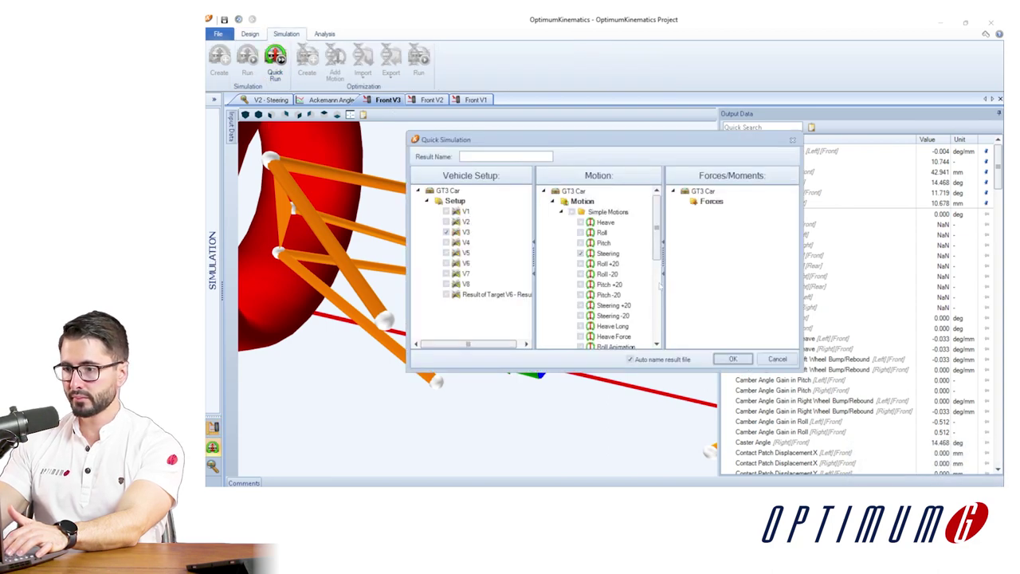
click(733, 359)
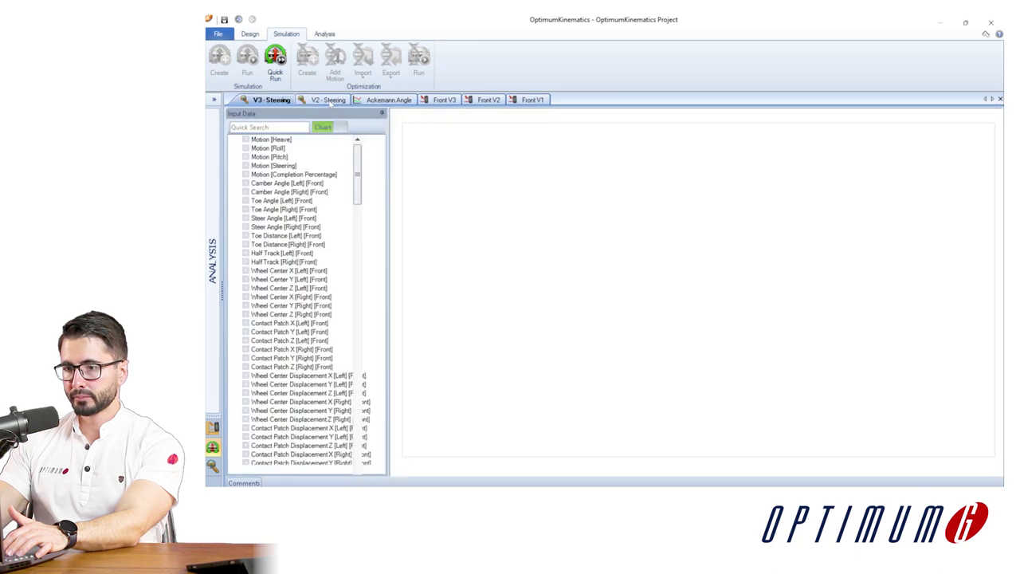
- Add the V3 - Steering result to the Ackermann Angle chart alongside V2 - Steering
click(382, 100)
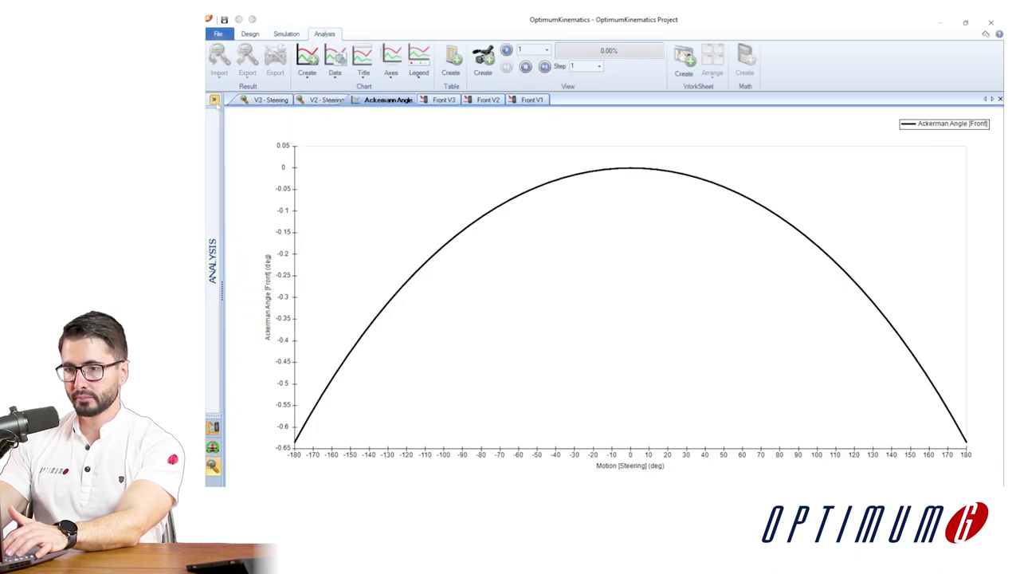
click(213, 132)
right_click(303, 370)
click(329, 448)
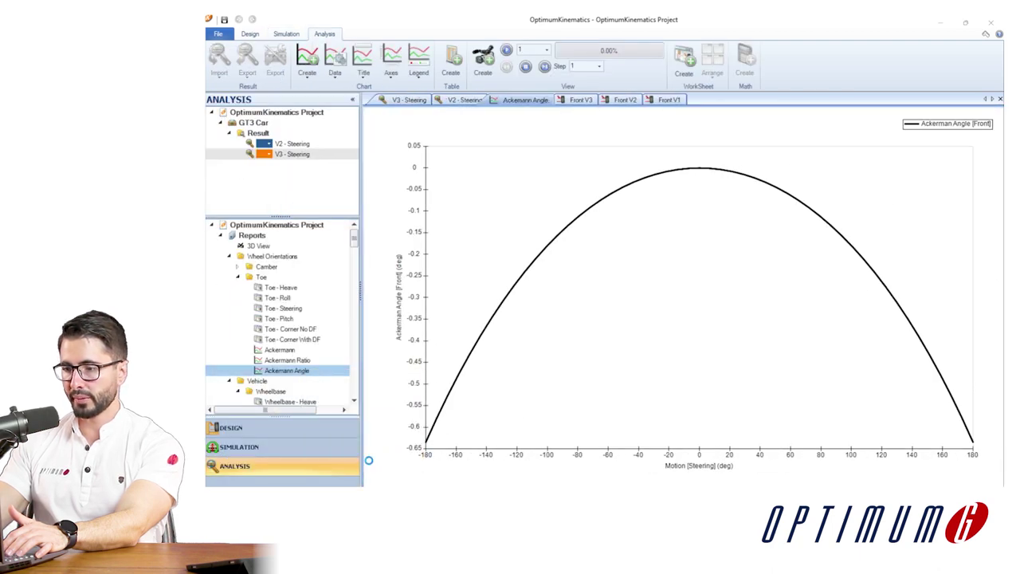
click(579, 240)
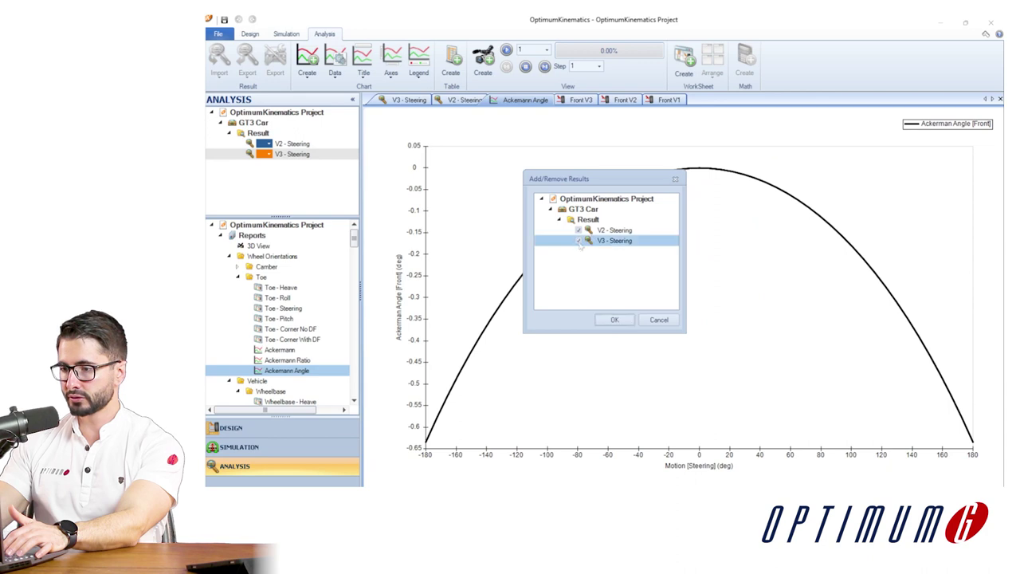
click(614, 320)
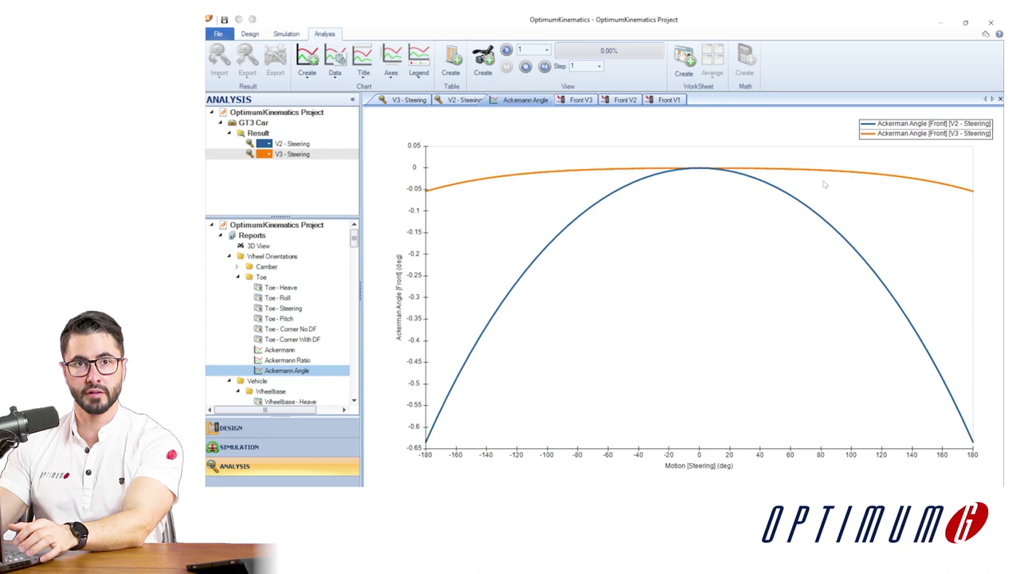
- Switch to the Confluence page and enter "Tie rod outer" under V3's Changes Made and "Ackermann" under Parameters Changed
key(alt+Tab)
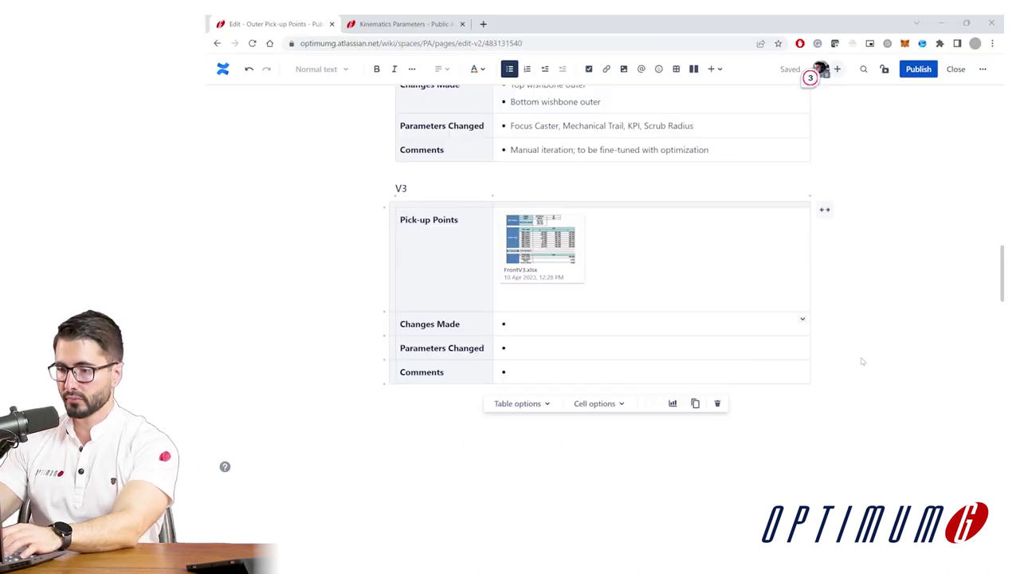
text(Tie rod outer)
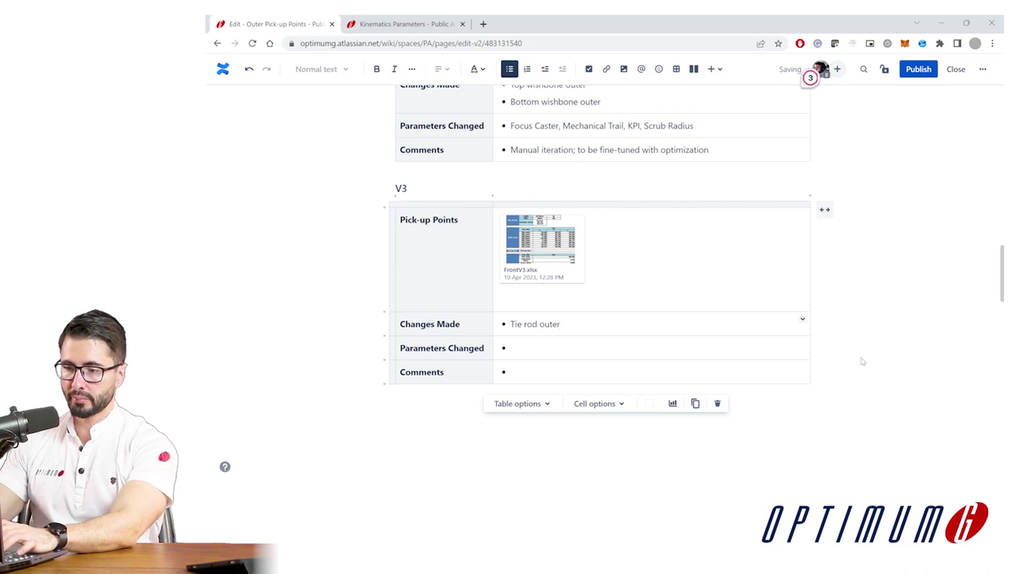
click(673, 351)
text(Ackermann)
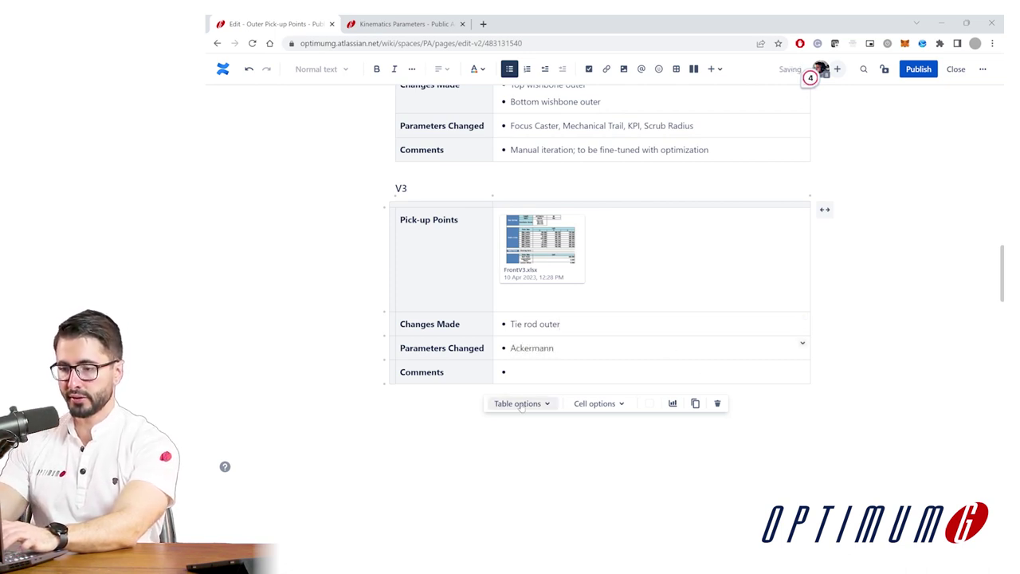
- Enter "Steering ratio, bump steer" as the V3 comment
click(531, 372)
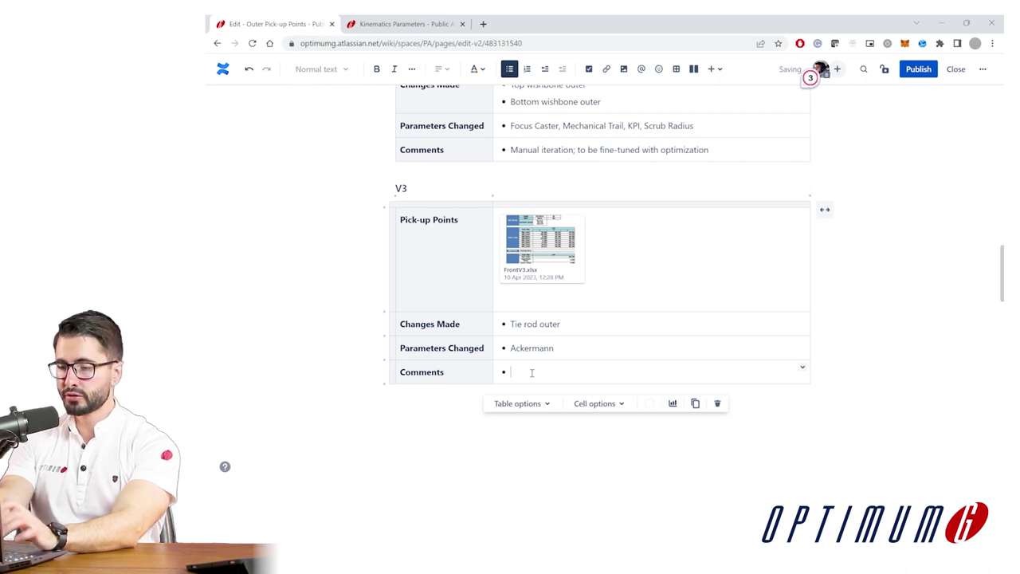
text(Stee)
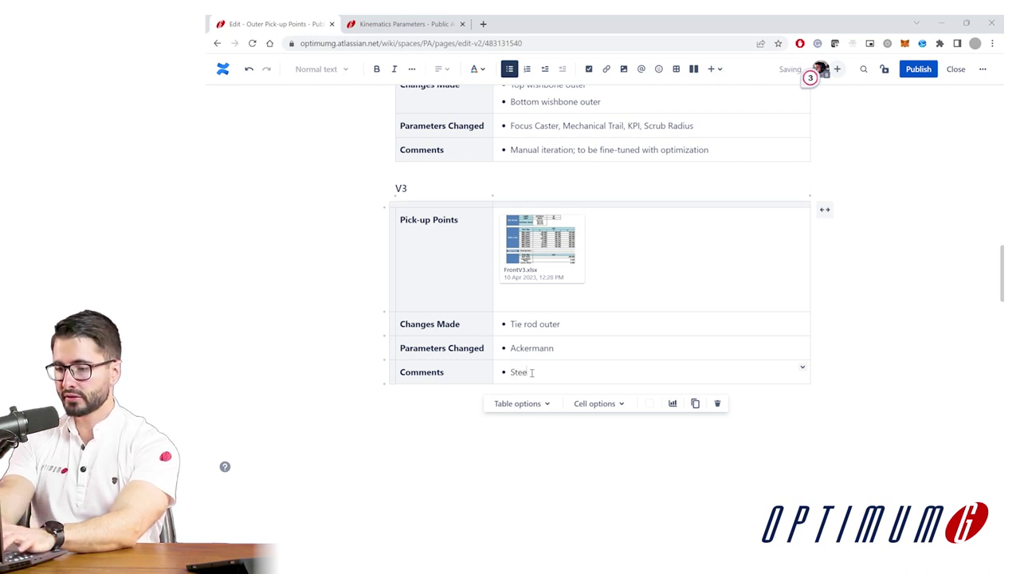
text(ring ratio, bump)
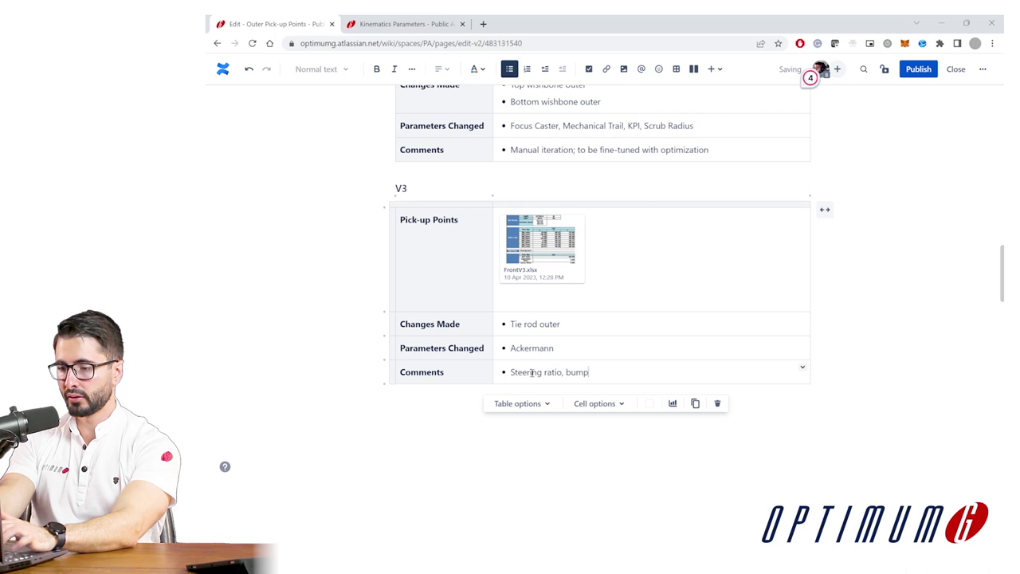
text( steer<> )
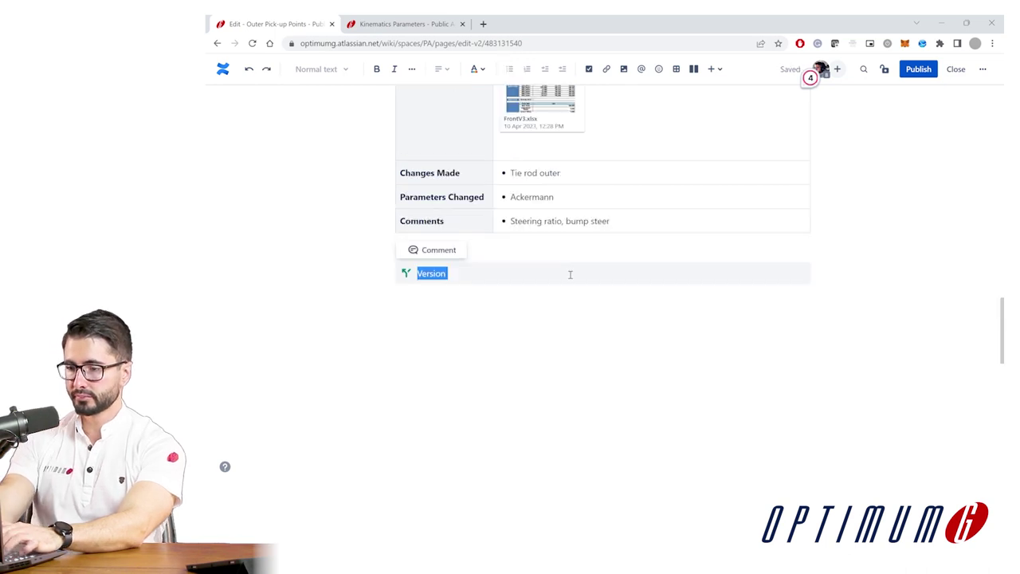
- Replace the Version placeholder with "V3 was submitted to the design team to check for interferences with other components."
text(V3 was subi)
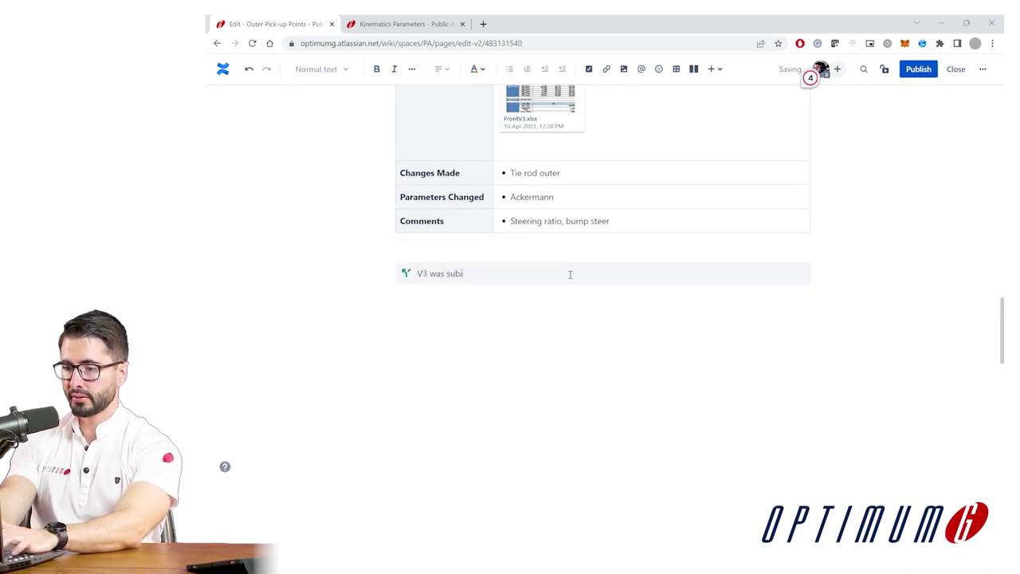
key(BackSpace)
text(mitted to the de)
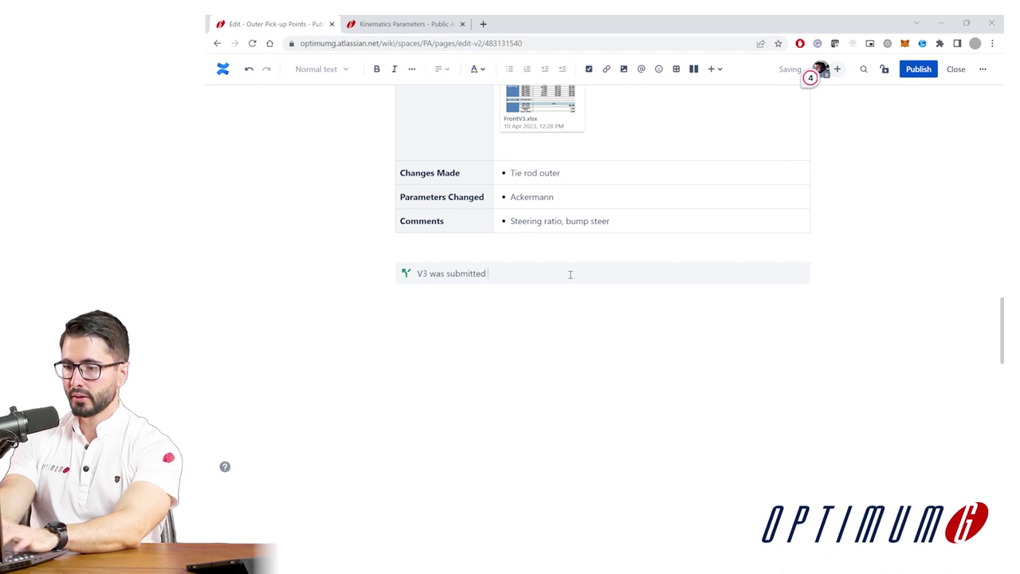
text(sign team to check for interferences with other components.)
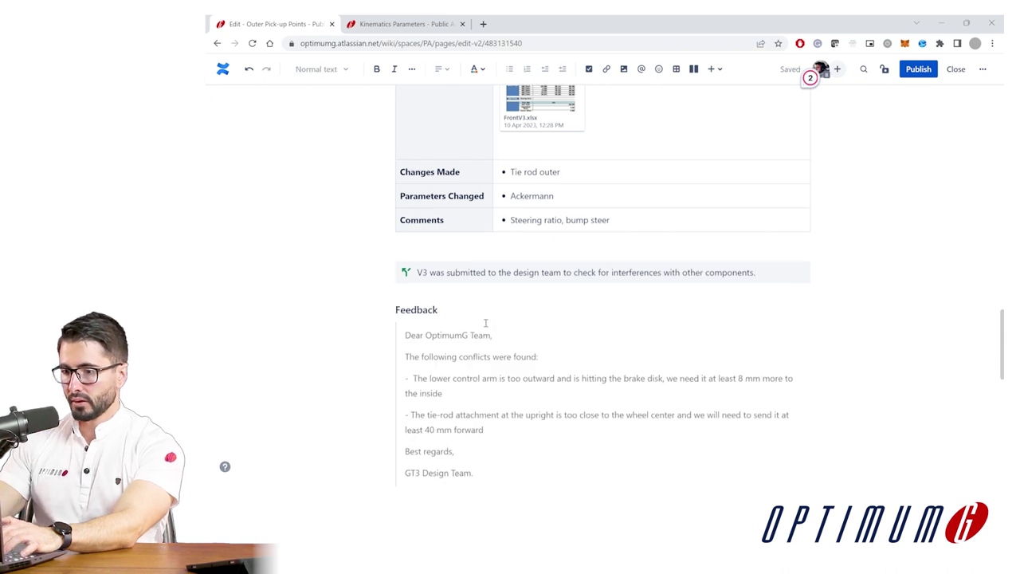
- Read the feedback on the lower control arm, and switch to OptimumKinematics to examine Front V3's lower wishbone
scroll(485, 326, down, 1)
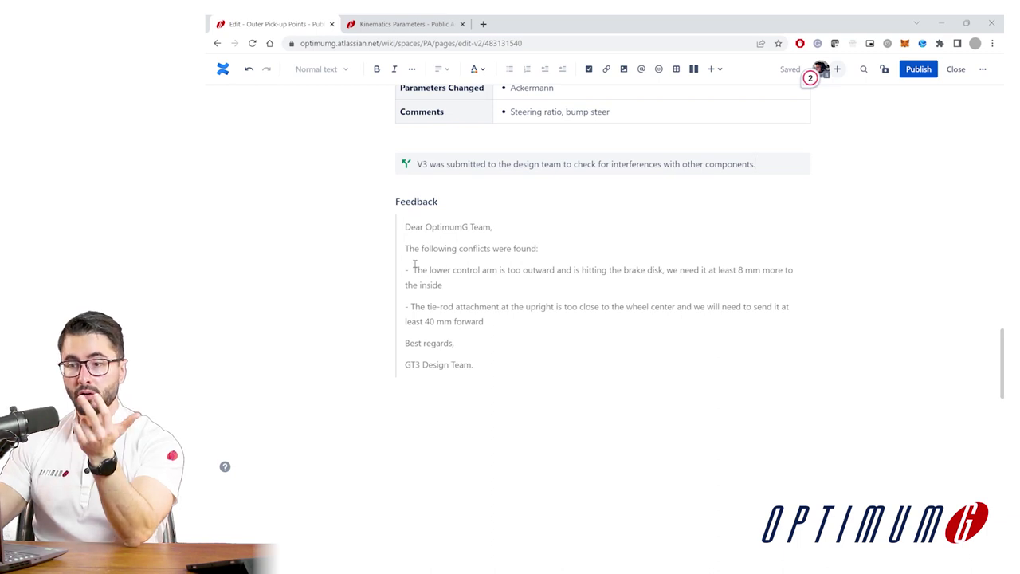
drag(415, 268, 455, 282)
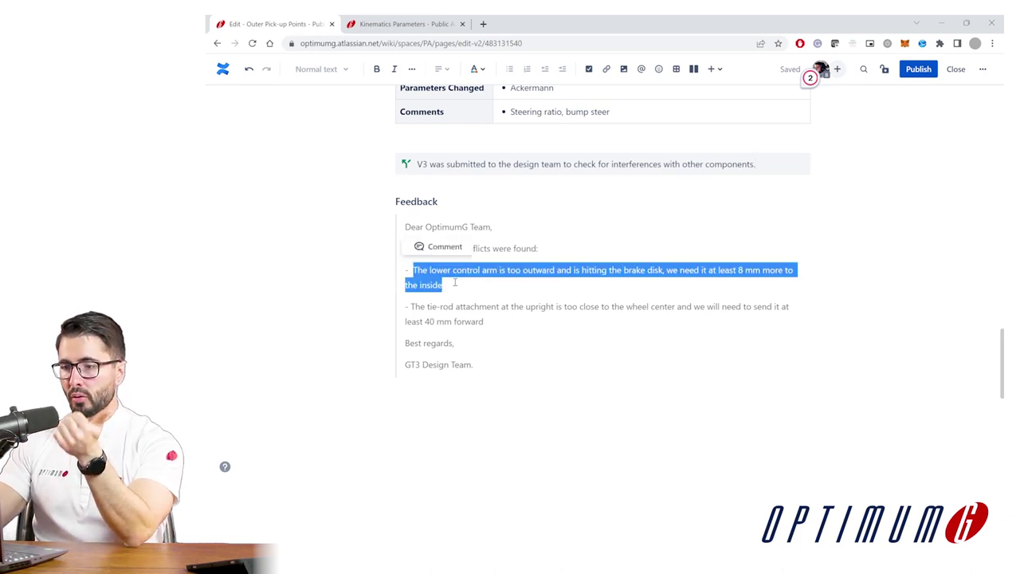
click(456, 283)
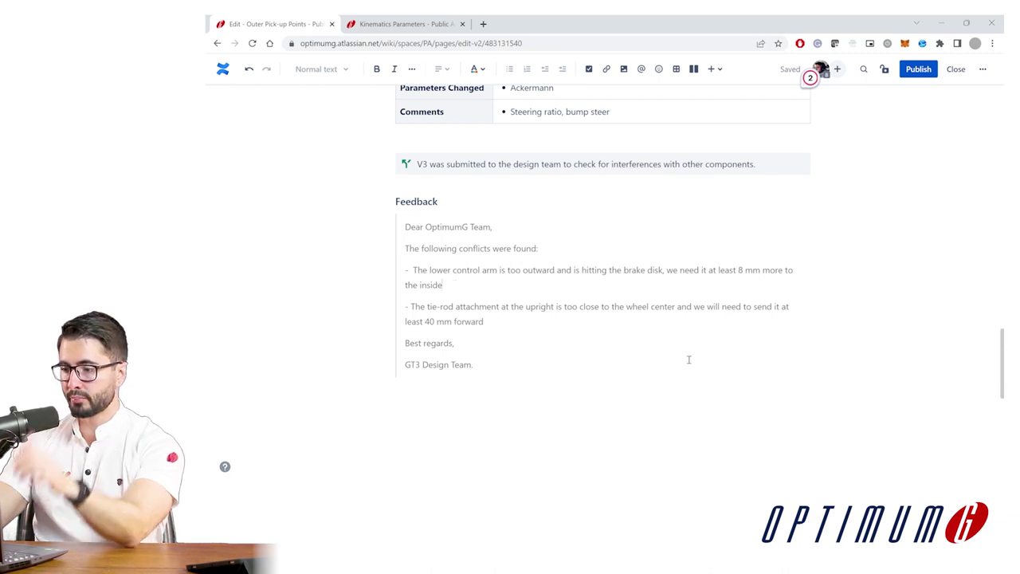
key(alt+Tab)
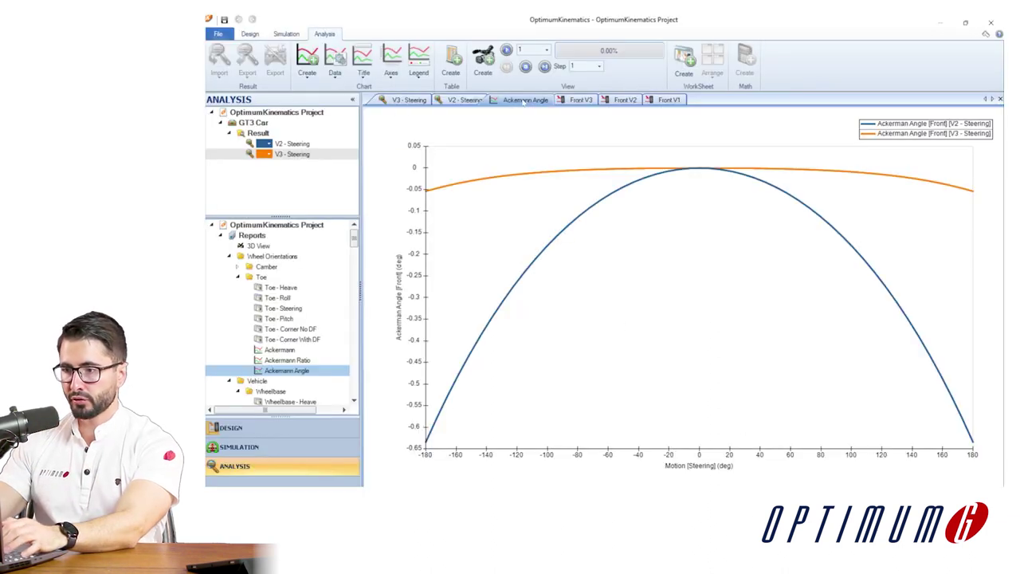
click(580, 101)
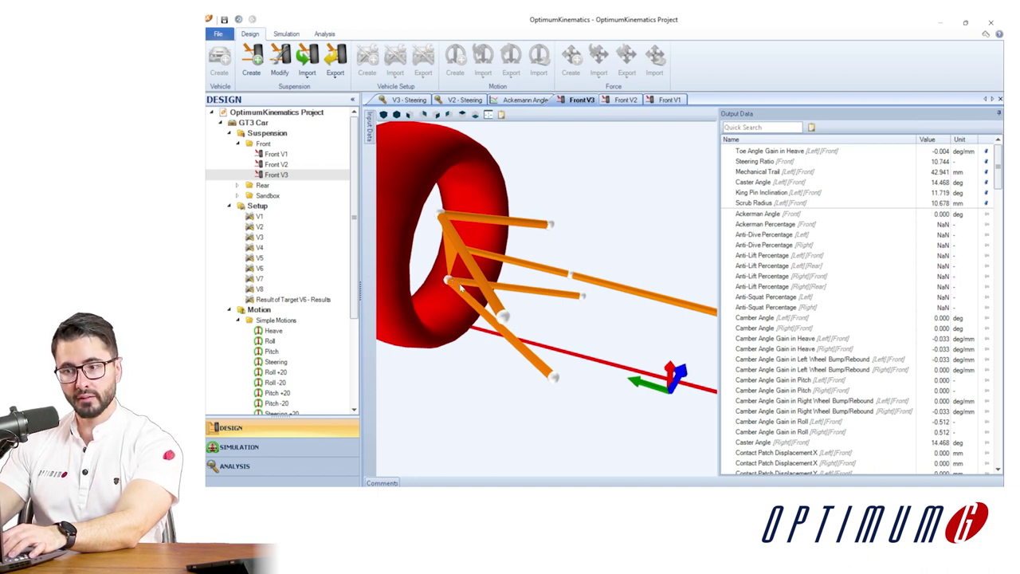
- Check the requested control arm and tie-rod shifts in the Confluence feedback, and inspect the tie rod on Front V3 in OptimumKinematics
key(alt+Tab)
drag(729, 285, 739, 271)
click(740, 271)
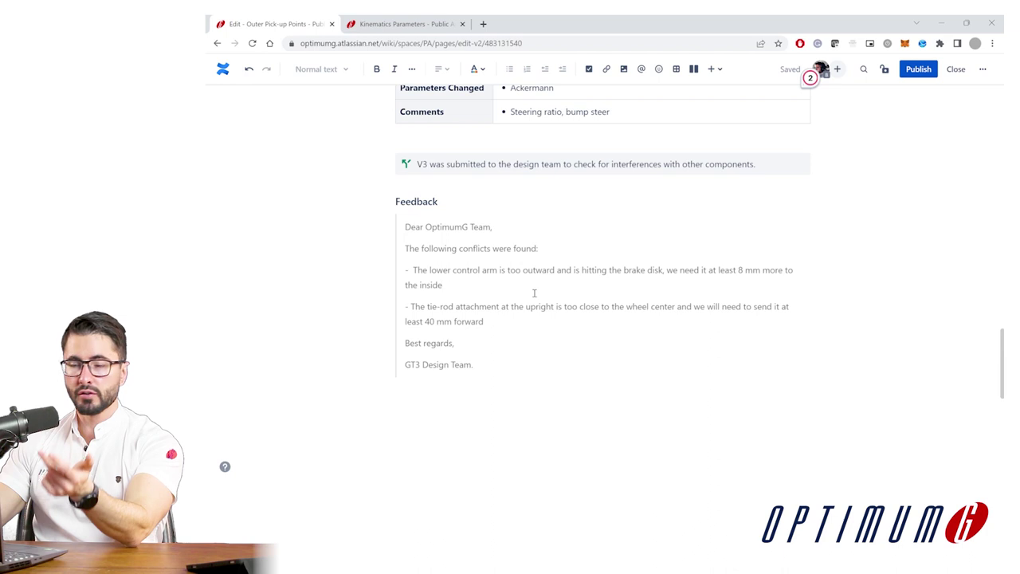
click(506, 319)
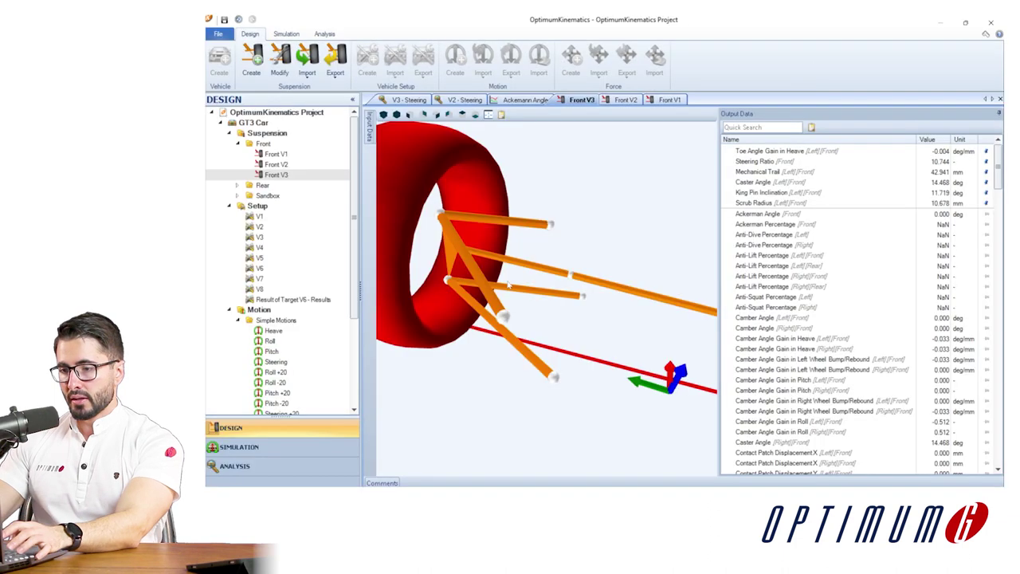
drag(484, 269, 493, 263)
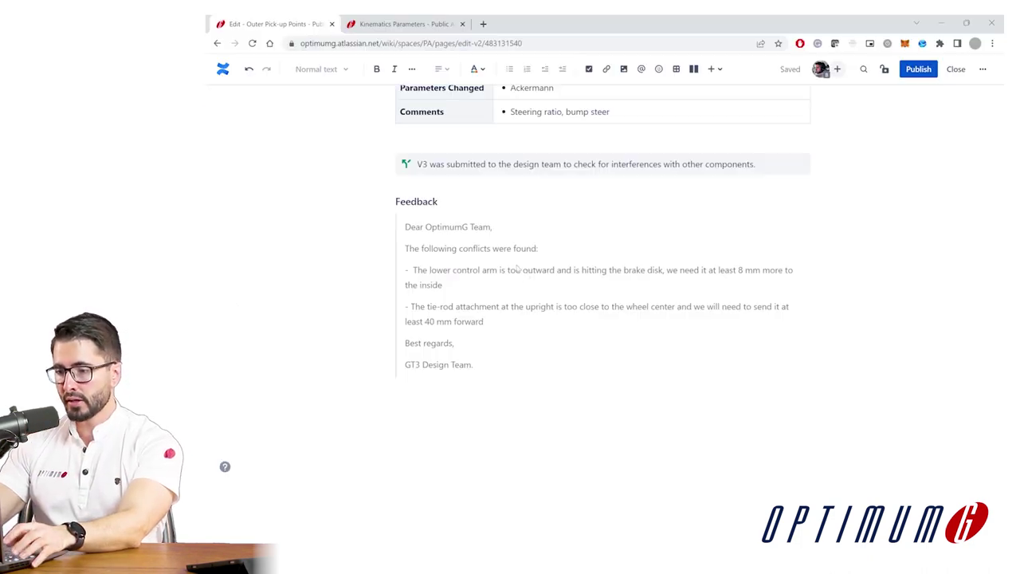
- Review the feedback on the tie-rod attachment in Confluence once more, and return to Front V3 in OptimumKinematics
key(alt+Tab)
drag(500, 321, 425, 322)
click(506, 320)
key(alt+Tab)
click(291, 176)
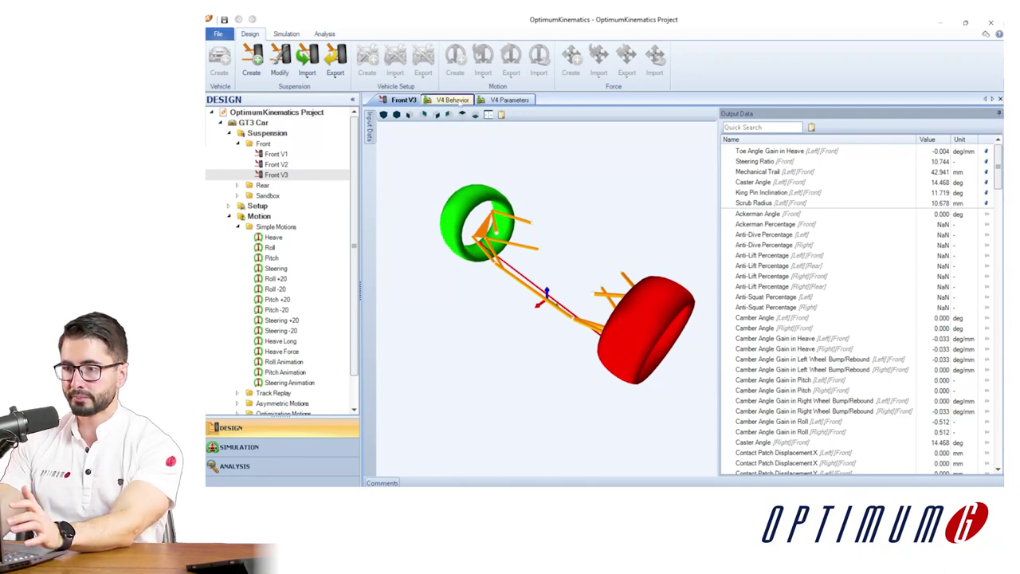
- Open the V4 Parameters optimization and limit its objectives list to the checked channels
click(509, 100)
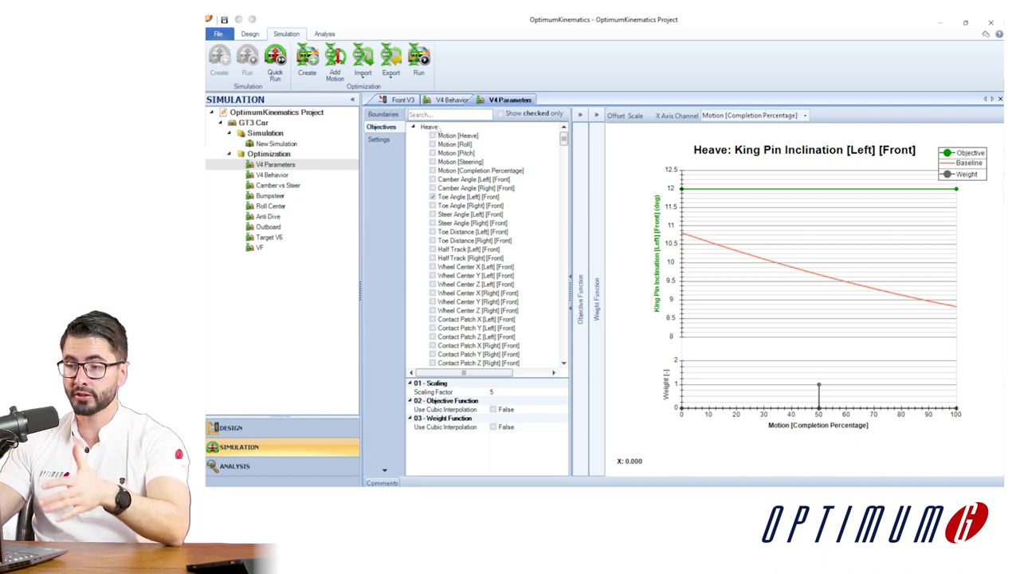
mouse_move(565, 140)
mouse_down()
mouse_move(565, 299)
mouse_move(565, 133)
mouse_up()
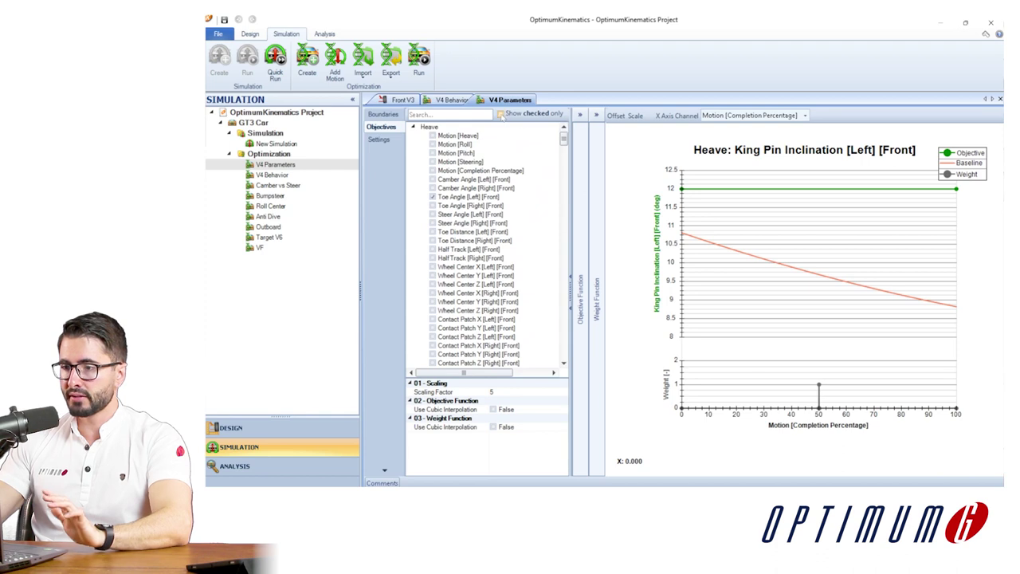
click(501, 114)
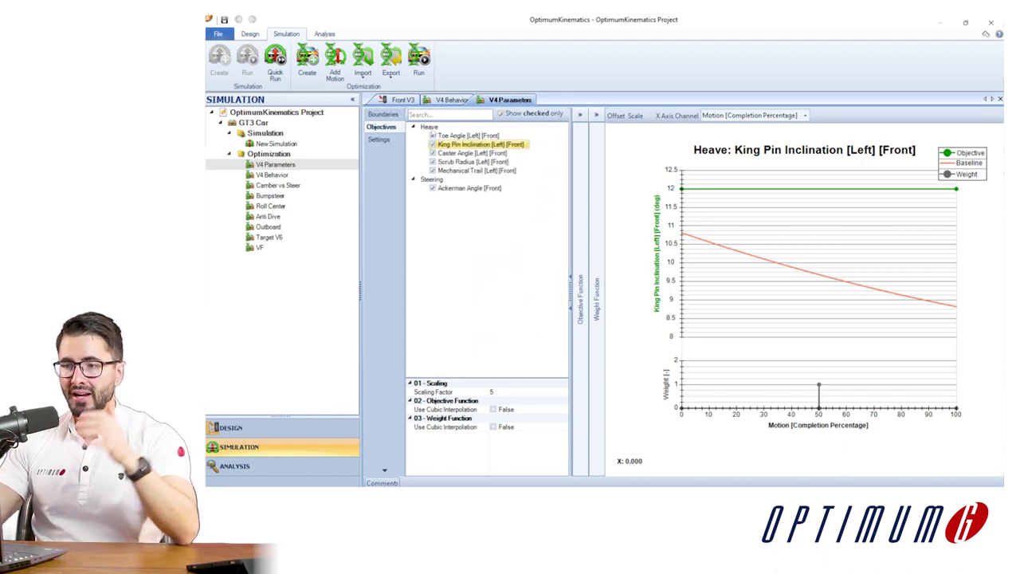
- Review the V4 Parameters objective curves for toe, king pin inclination, caster, scrub radius and mechanical trail in heave, and Ackermann angle in steering
click(431, 127)
click(451, 145)
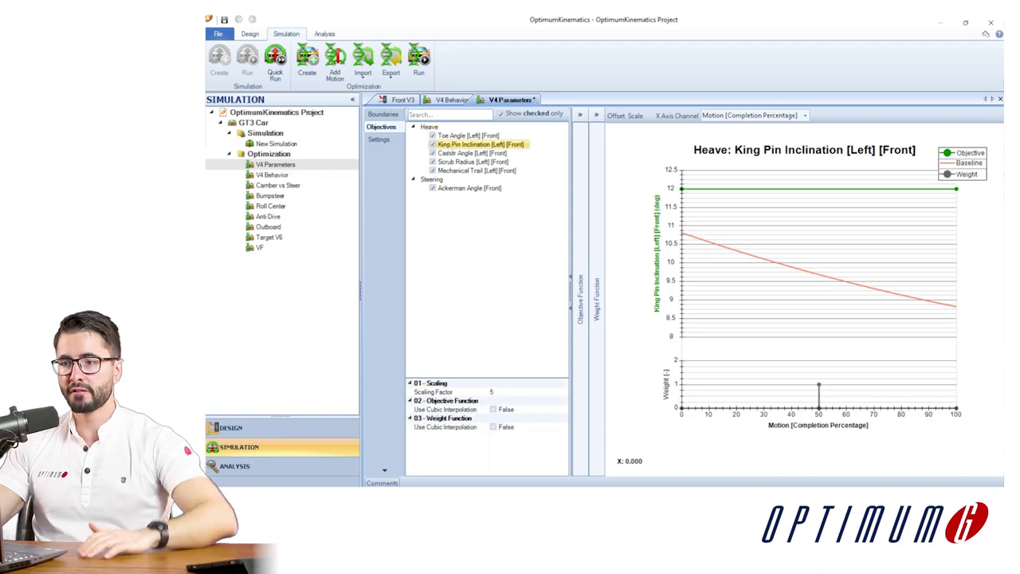
click(453, 137)
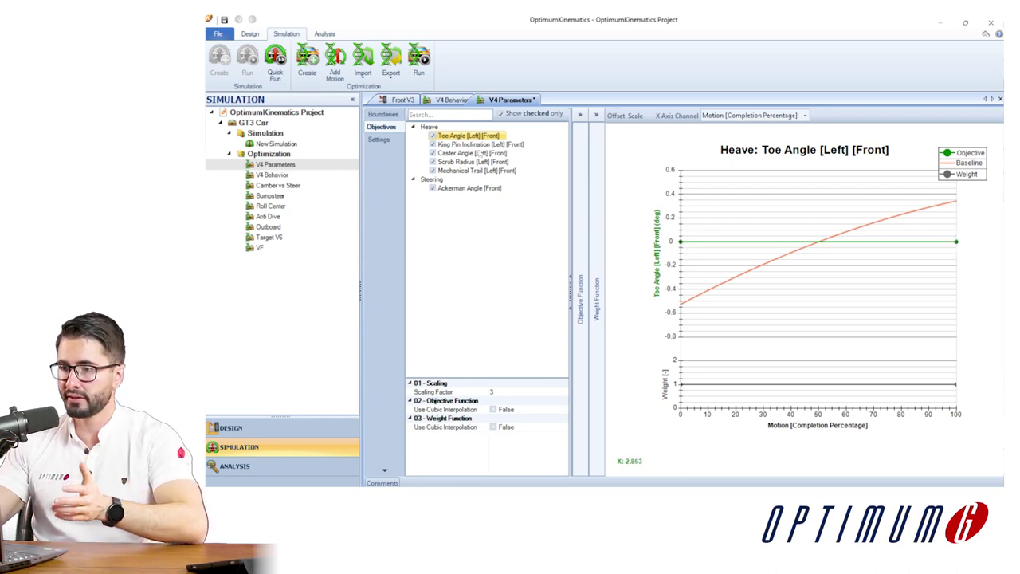
click(482, 145)
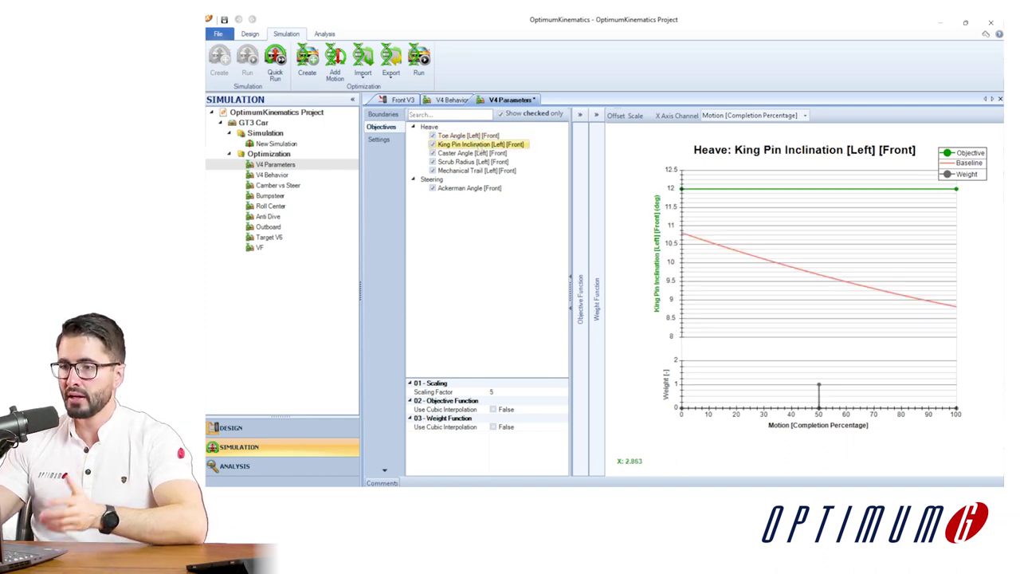
click(476, 153)
click(470, 163)
click(464, 172)
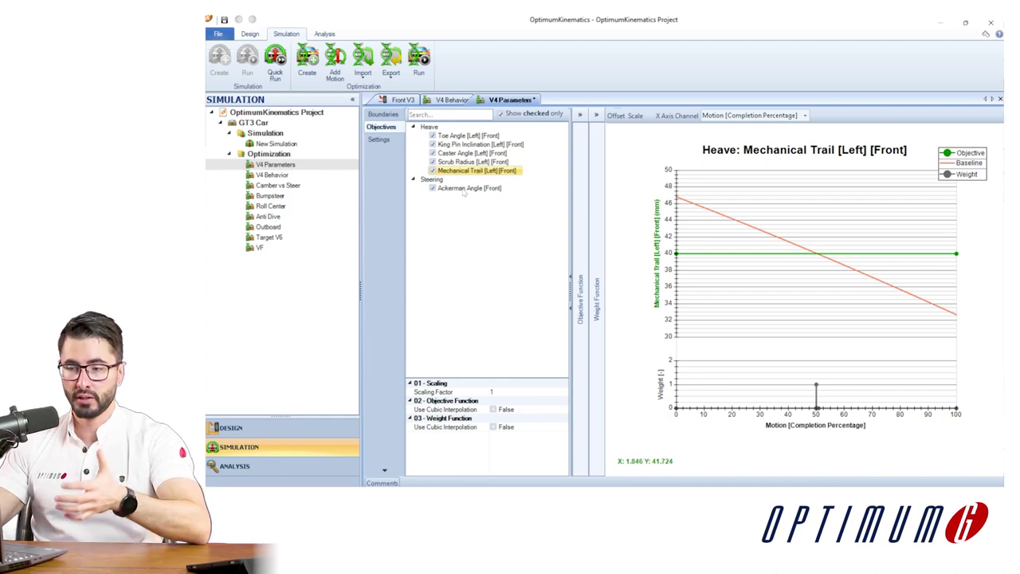
click(464, 189)
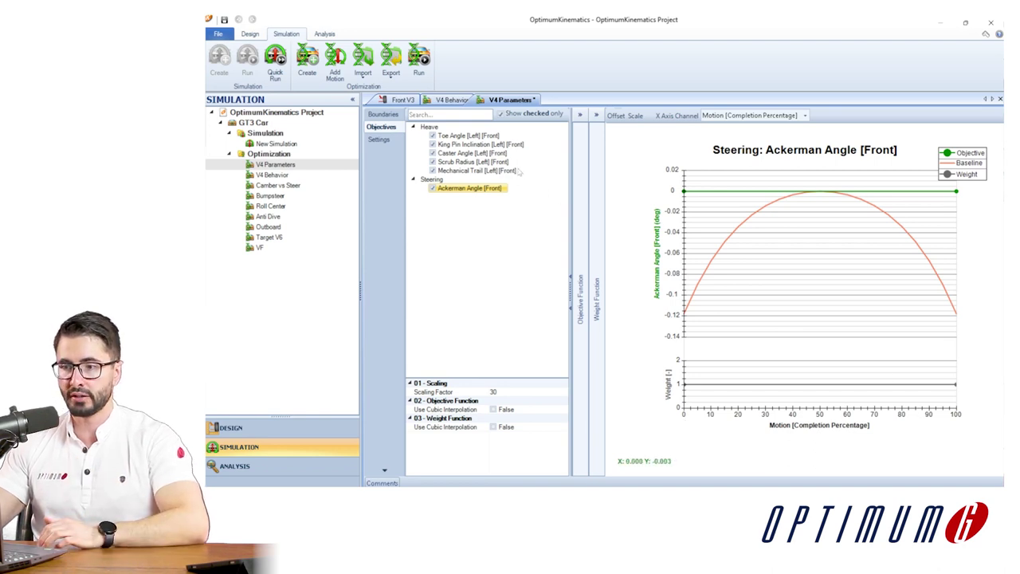
- Compare the king pin inclination and caster angle objectives with their baselines in V4 Parameters
click(512, 144)
click(501, 153)
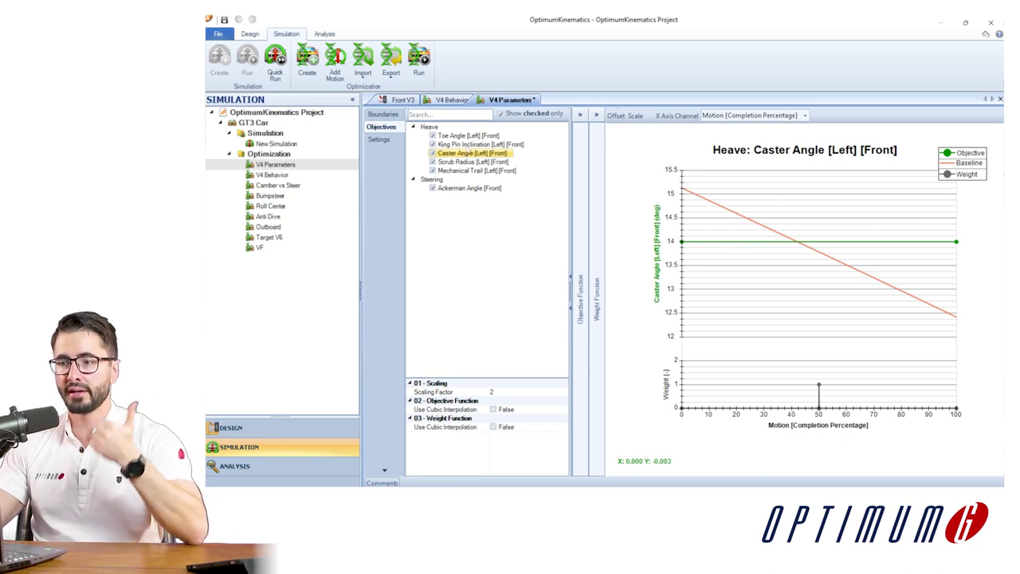
click(468, 145)
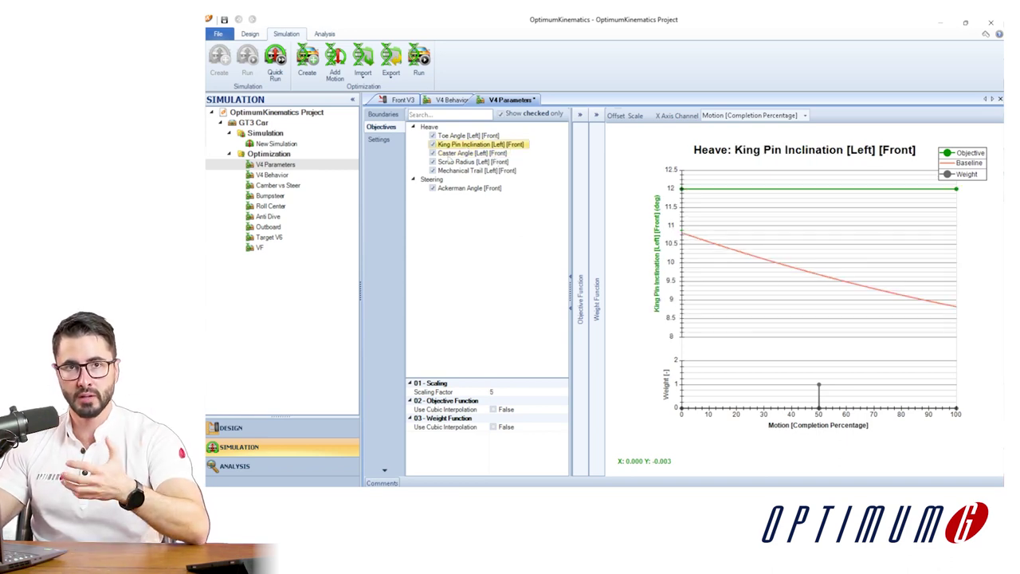
click(460, 154)
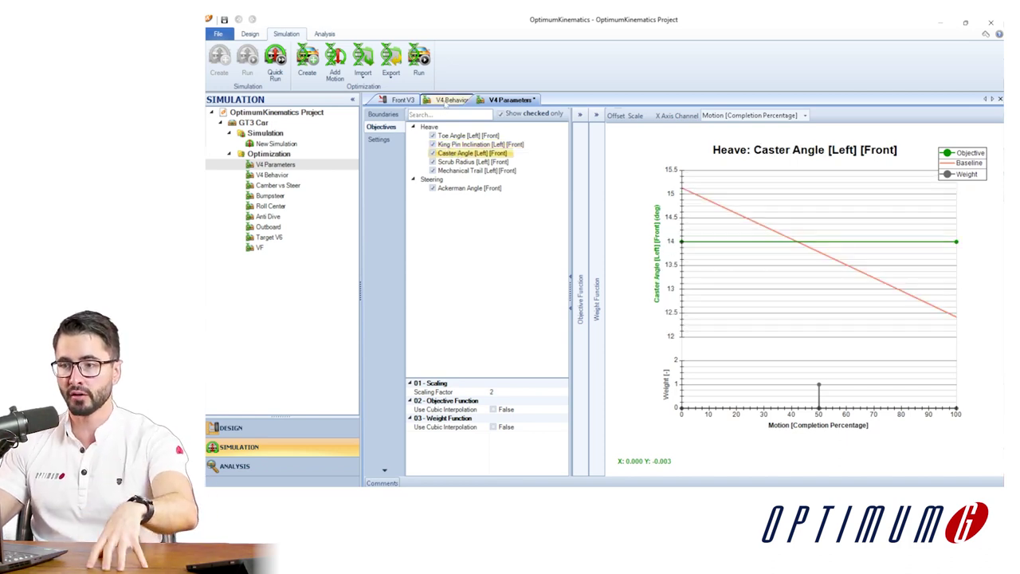
- Review the V4 Behavior optimization's objectives for camber angle in steering, and mechanical trail and scrub radius in heave
click(450, 100)
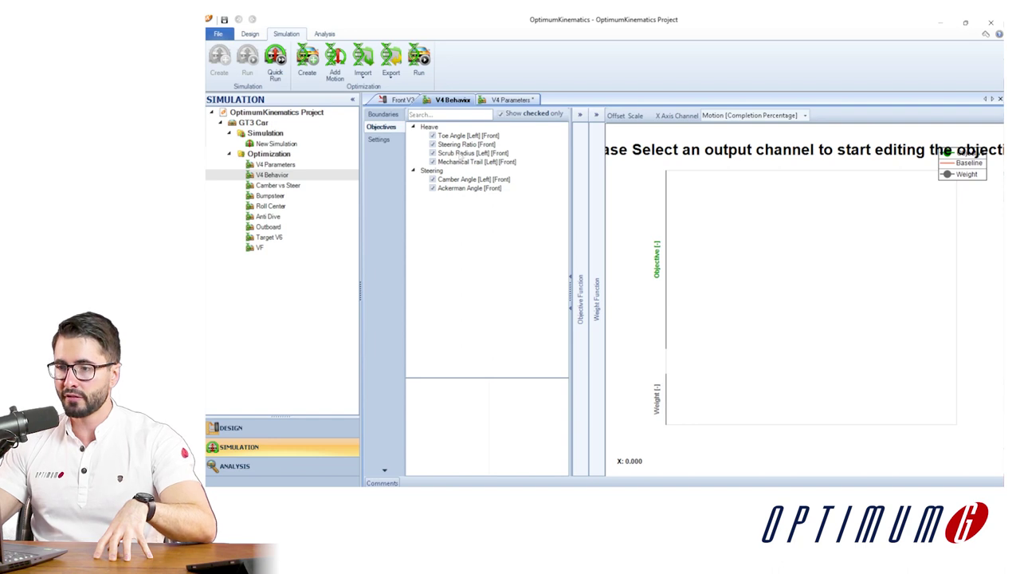
click(474, 179)
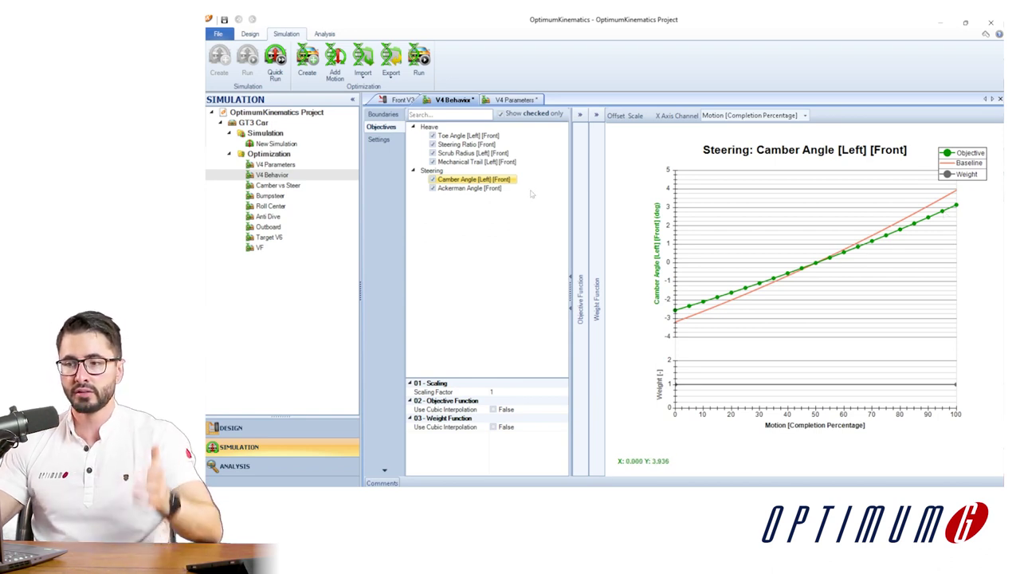
click(483, 161)
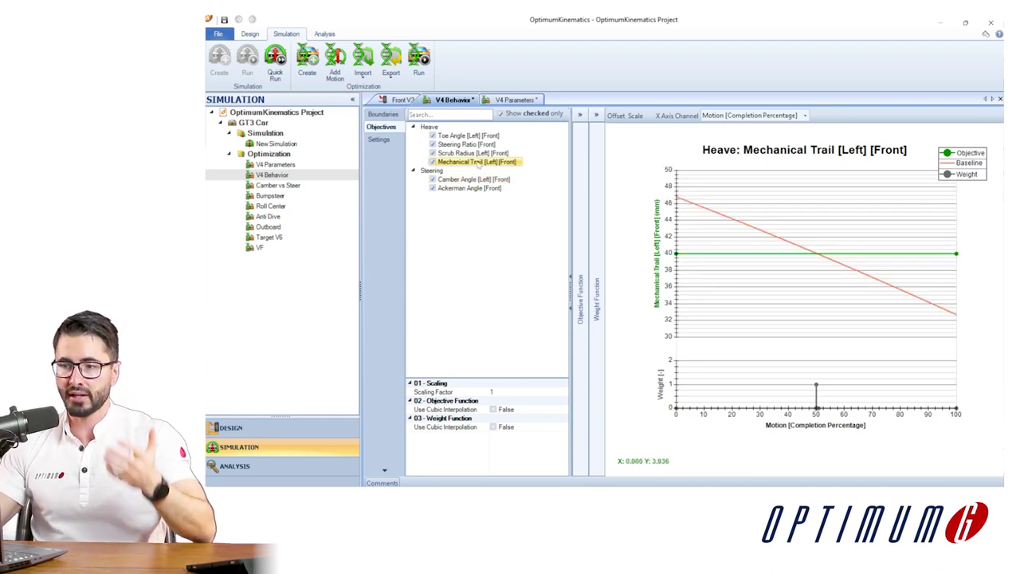
click(479, 154)
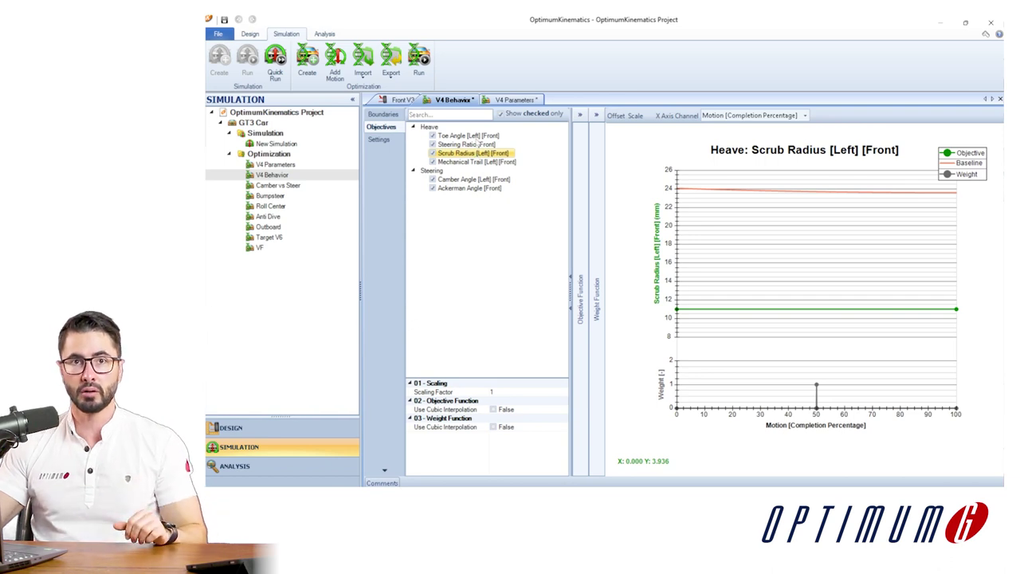
- Inspect the box boundaries around the upright points of the A-arms and tie rod in V4 Behavior
click(383, 114)
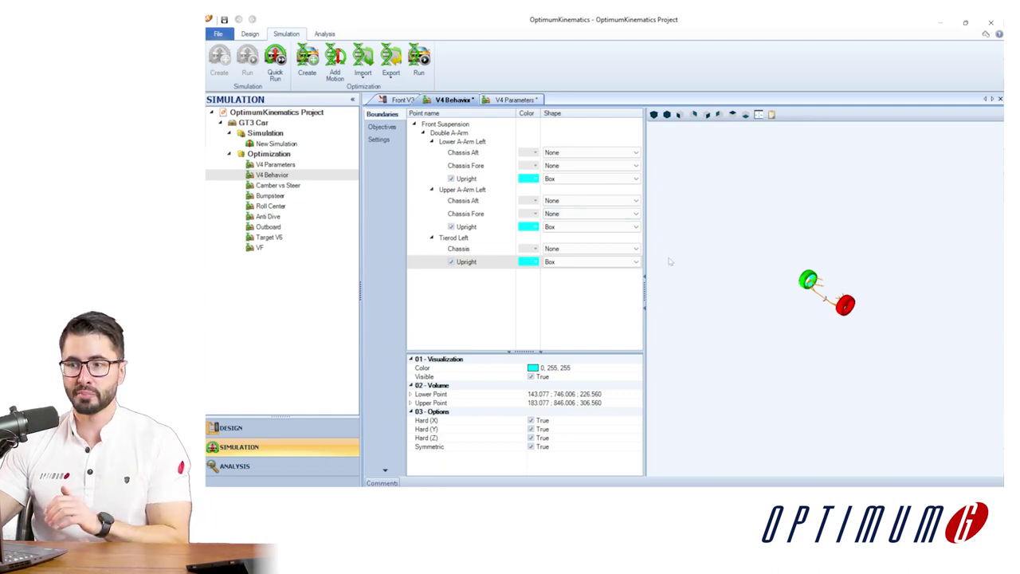
scroll(813, 293, up, 1)
scroll(813, 292, up, 6)
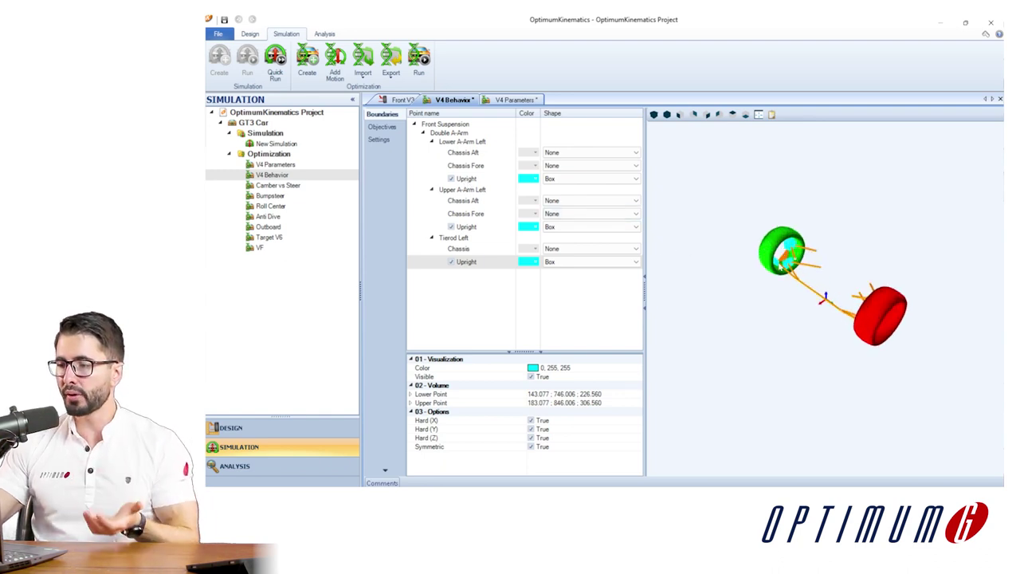
scroll(762, 228, up, 5)
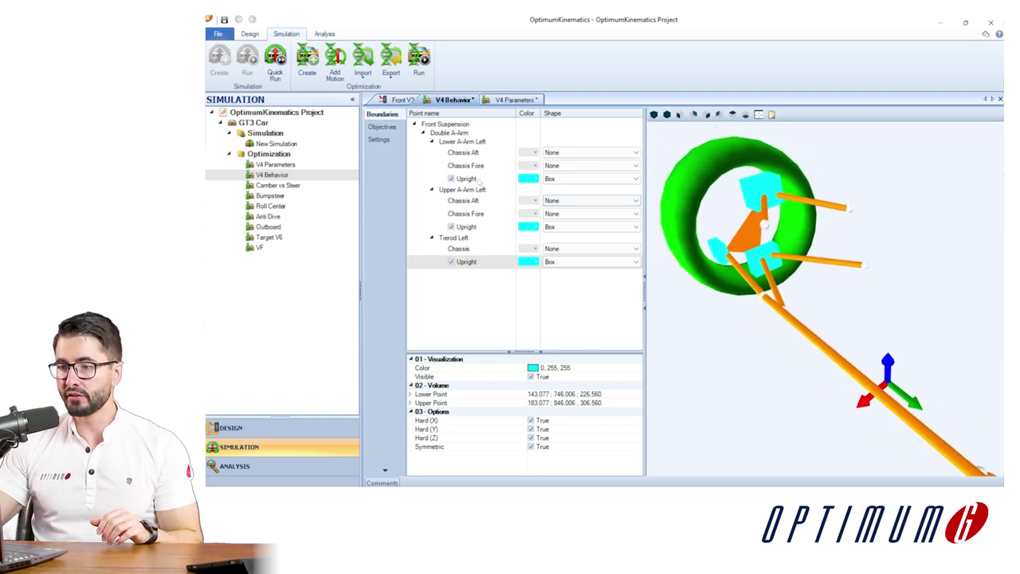
- Run the V4 Behavior optimization and check the camber angle chart in steering while it progresses
click(420, 66)
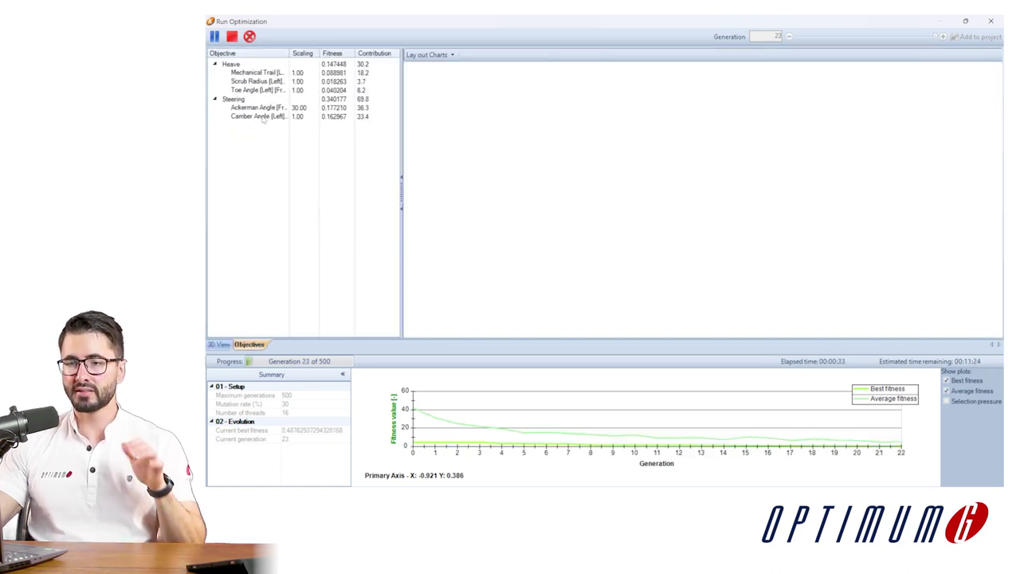
click(263, 117)
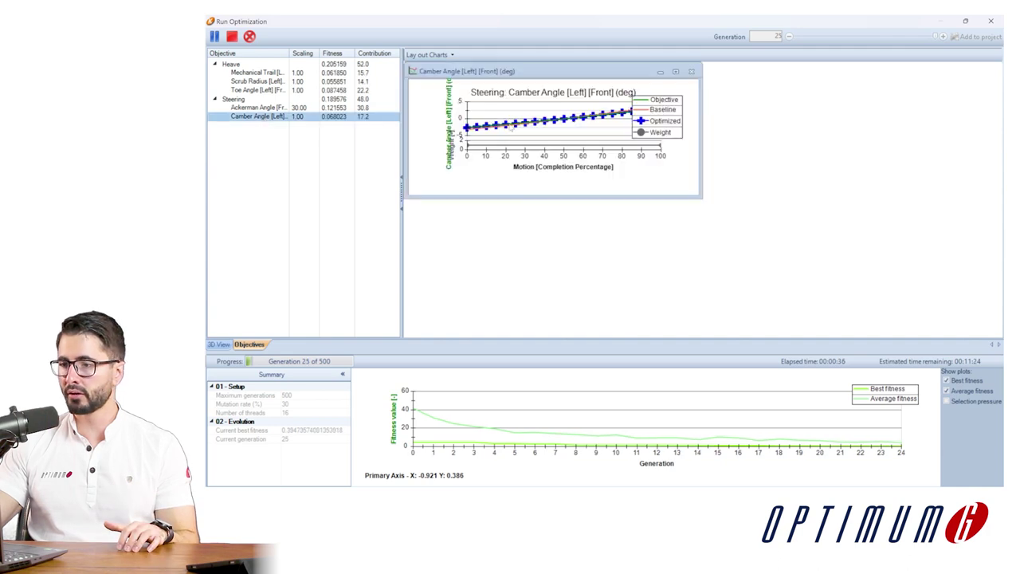
double_click(684, 77)
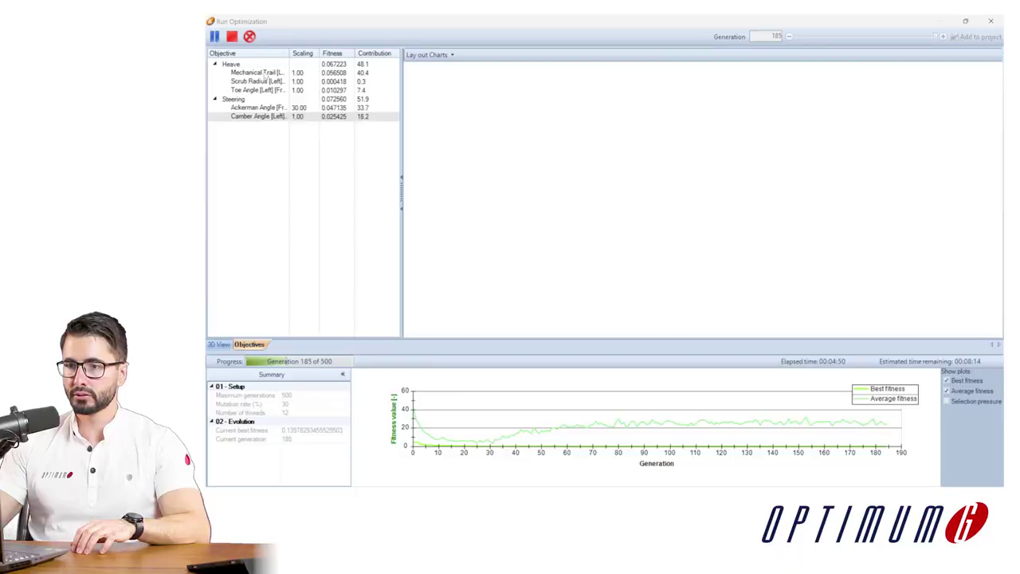
- Compare the optimized mechanical trail, scrub radius and toe angle with their heave objectives on enlarged charts
click(256, 72)
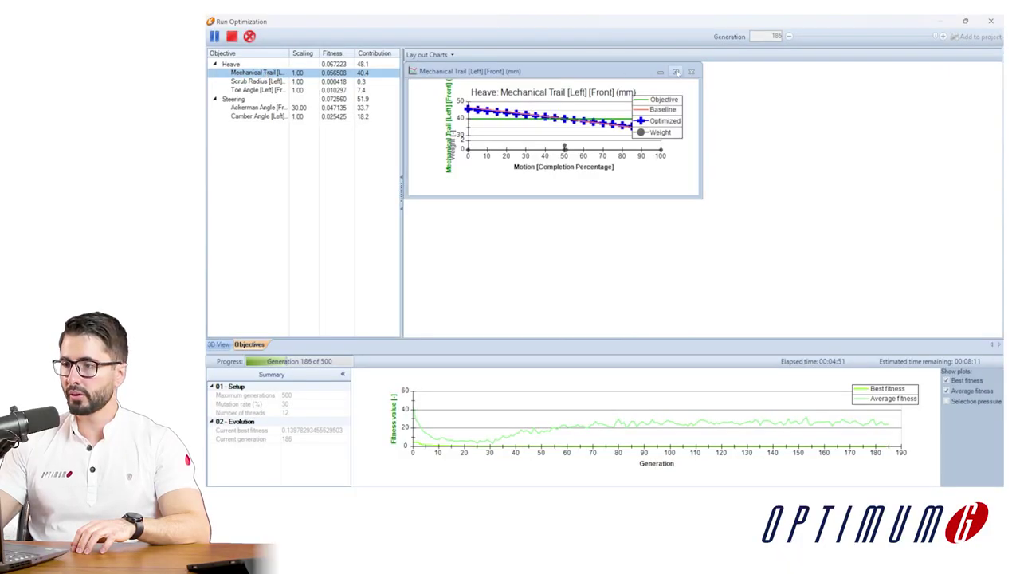
click(676, 72)
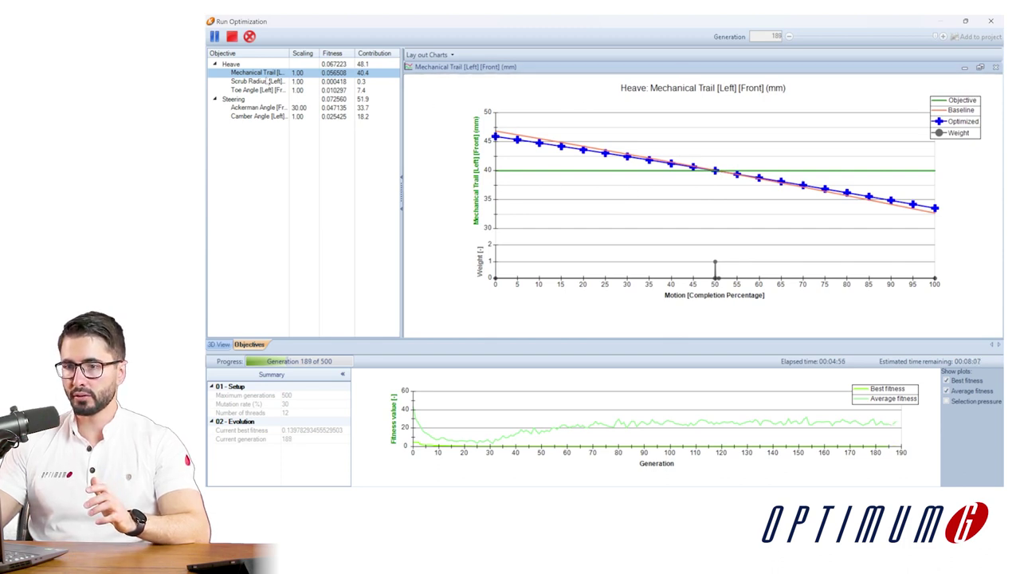
click(268, 81)
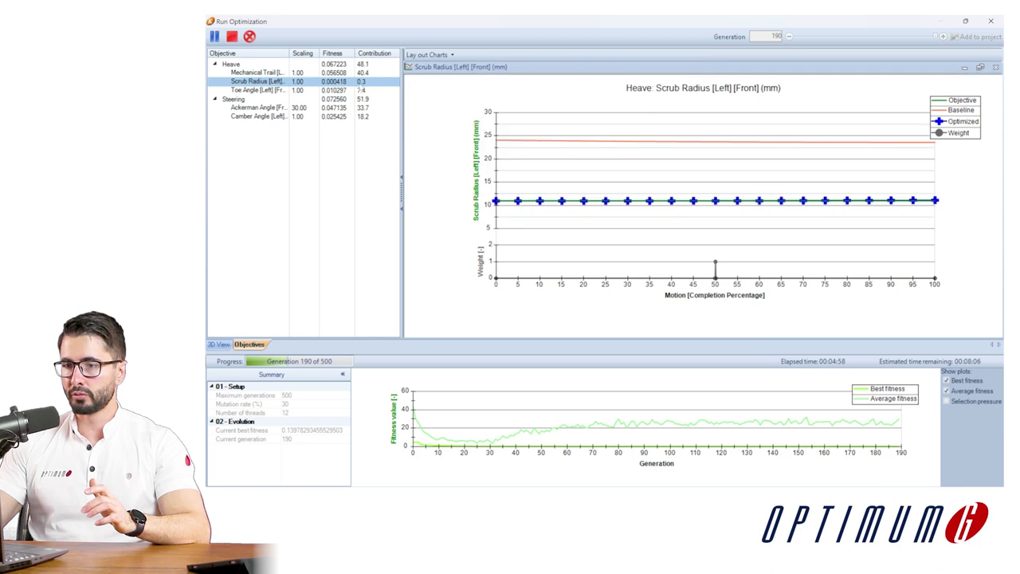
click(279, 90)
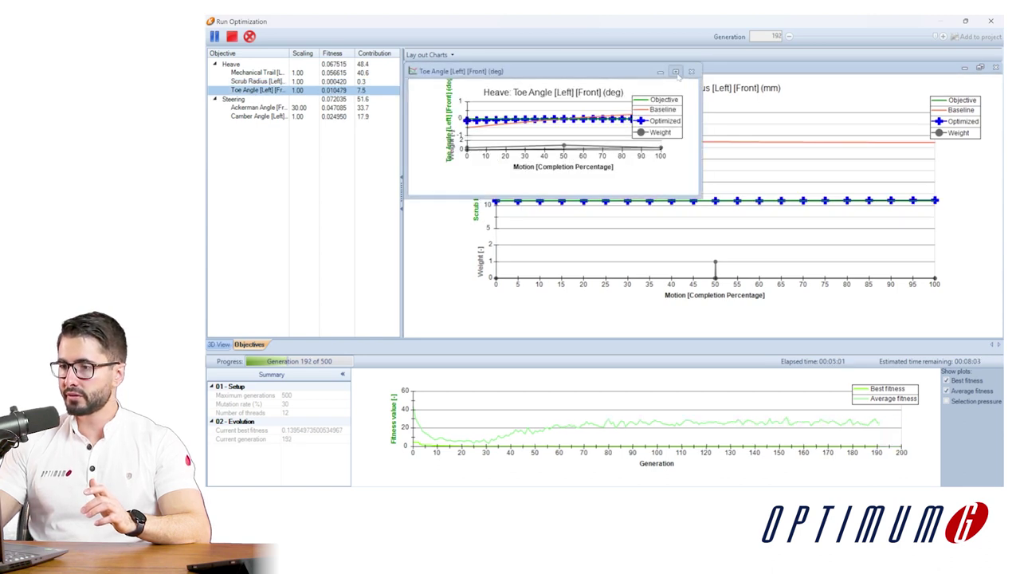
click(676, 73)
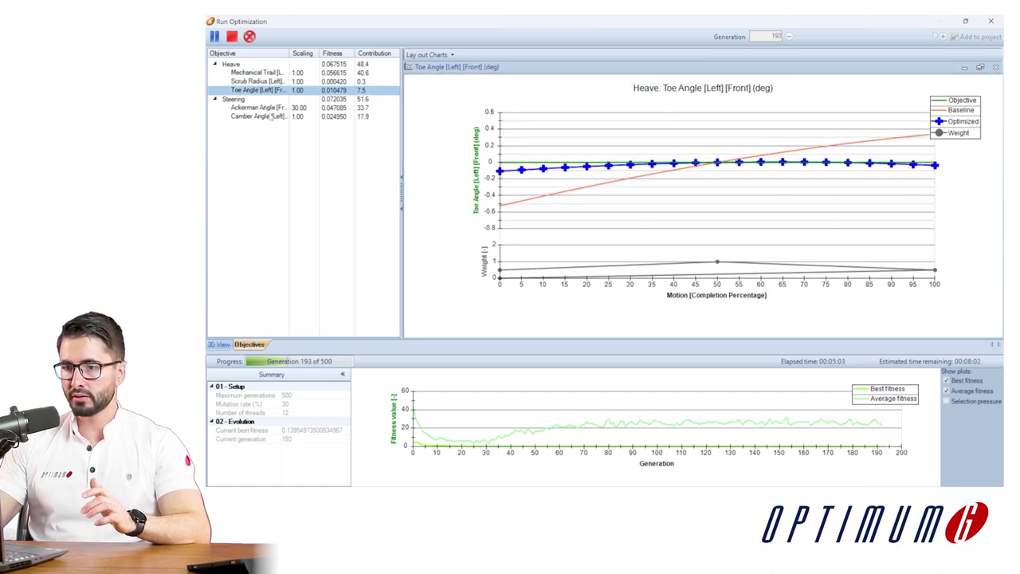
- Compare the optimized Ackermann angle and camber angle with their steering objectives on enlarged charts
click(265, 109)
click(676, 72)
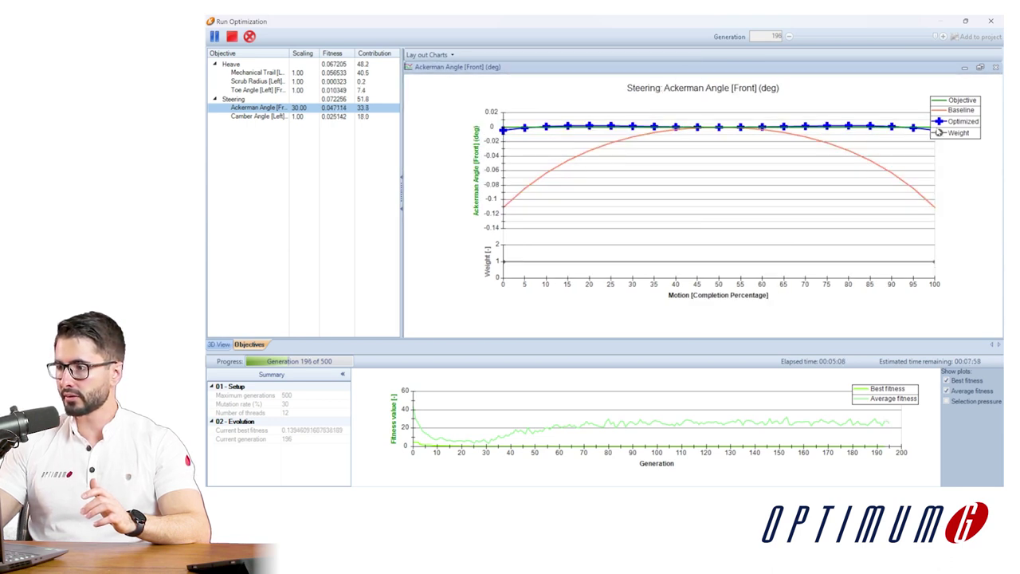
click(263, 116)
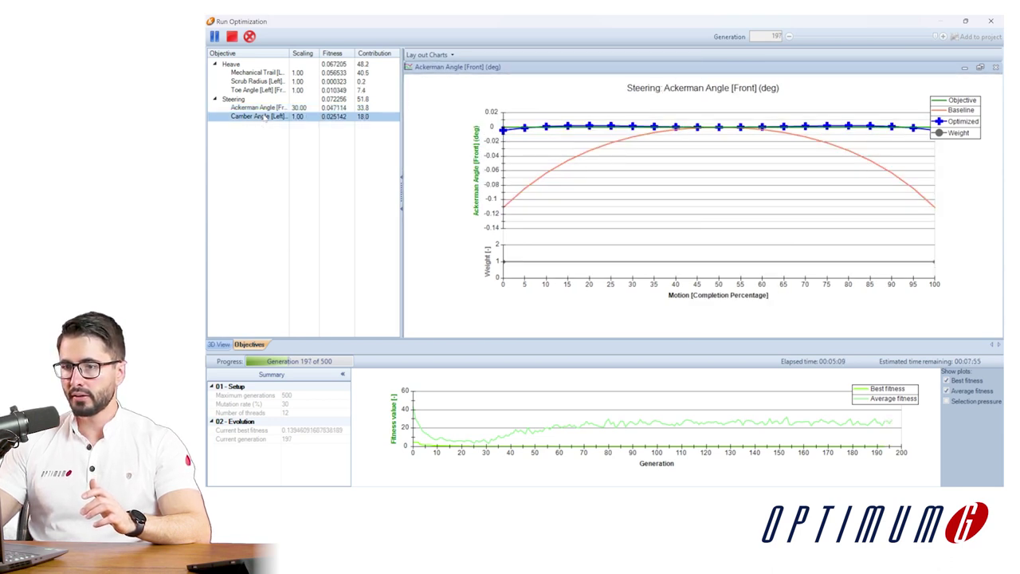
click(684, 71)
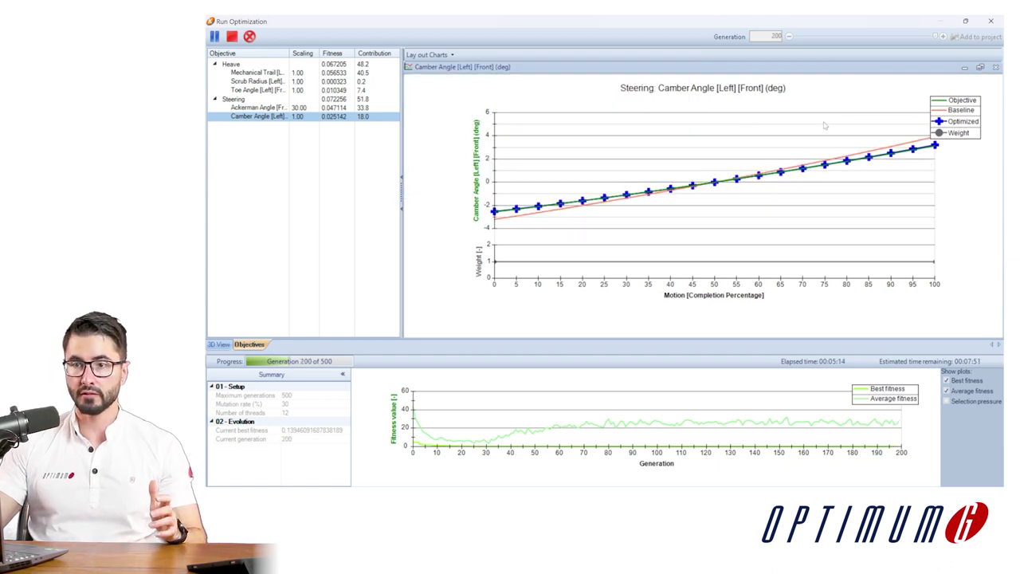
- Stop the running V4 Behavior optimization before it reaches its maximum generations
click(232, 36)
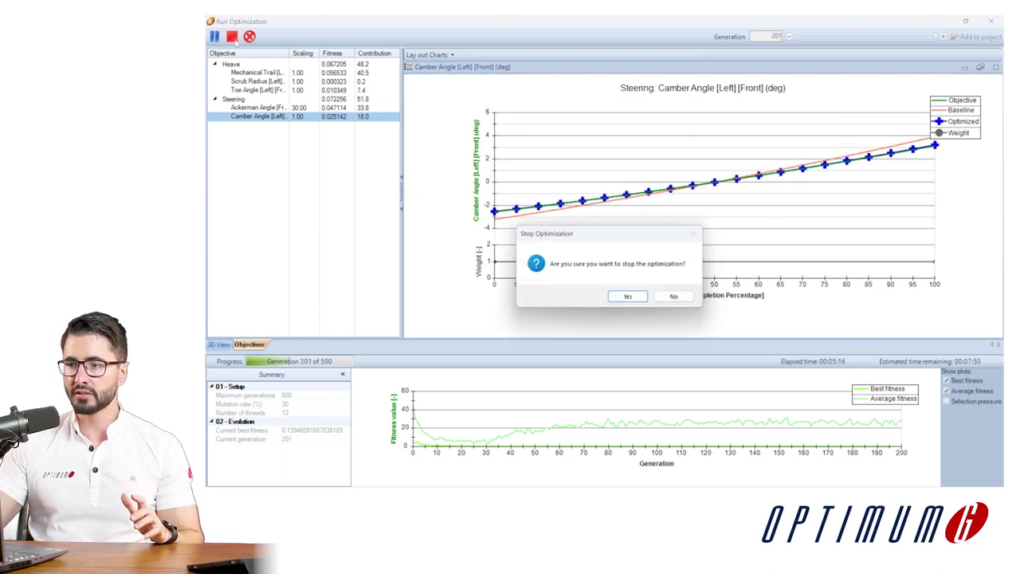
click(628, 296)
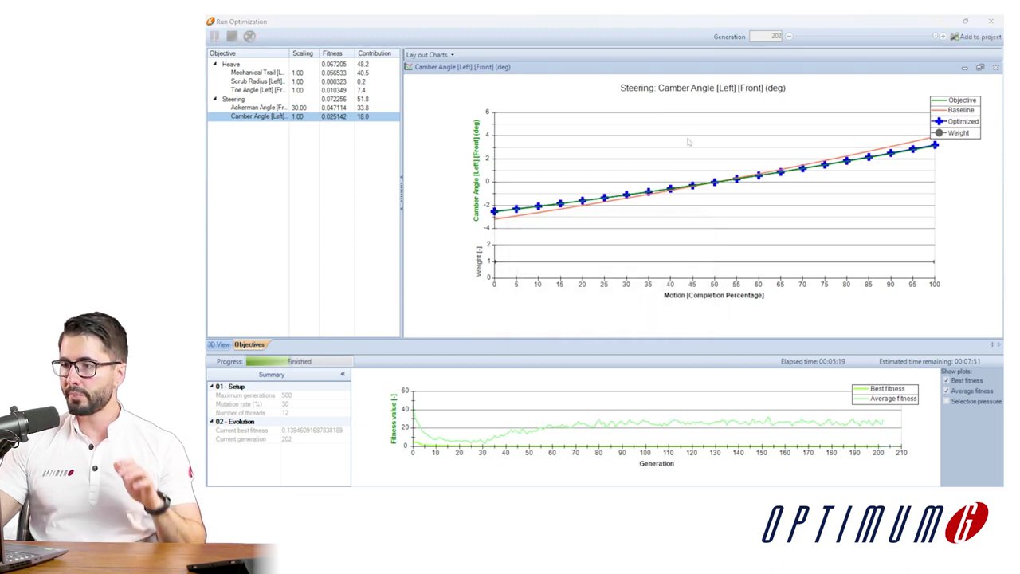
click(660, 299)
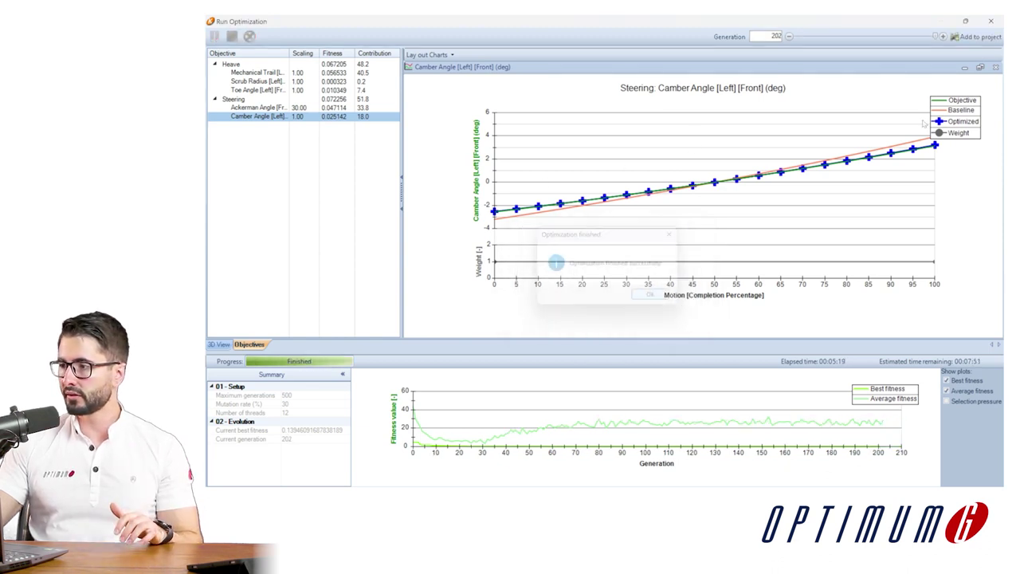
- Add the optimized result to the project under the name "Front V4"
click(970, 38)
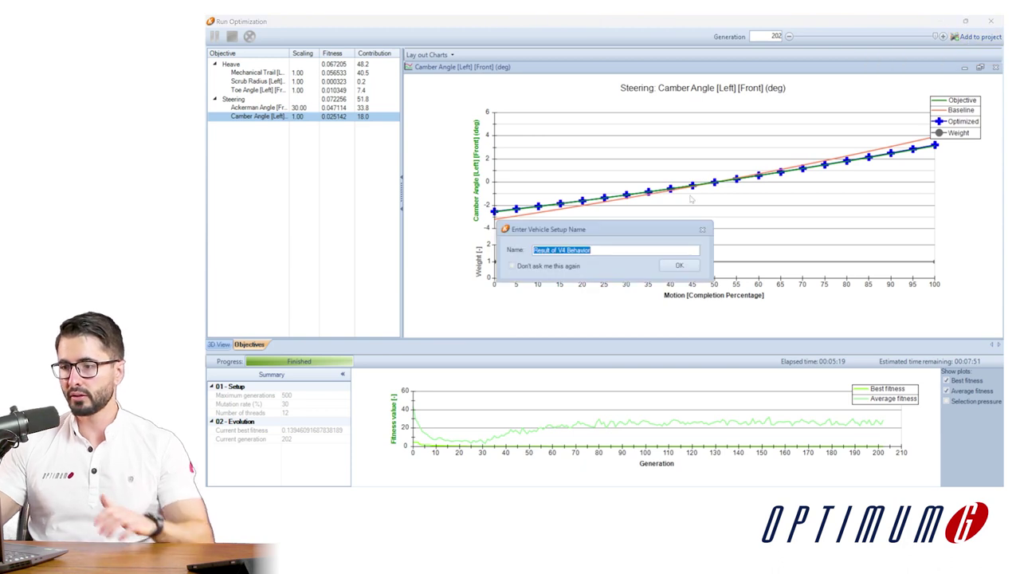
text(Front V4)
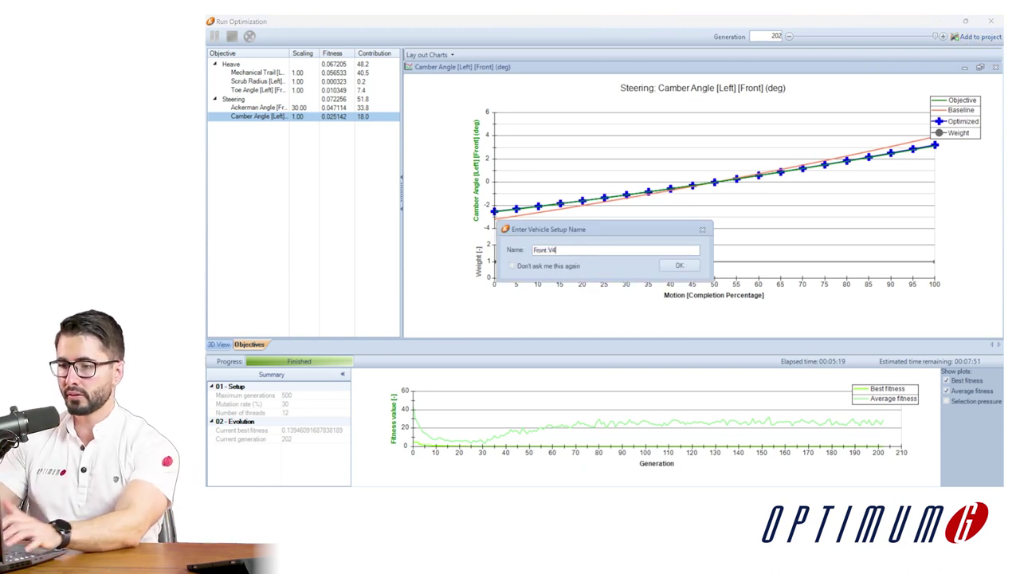
click(680, 265)
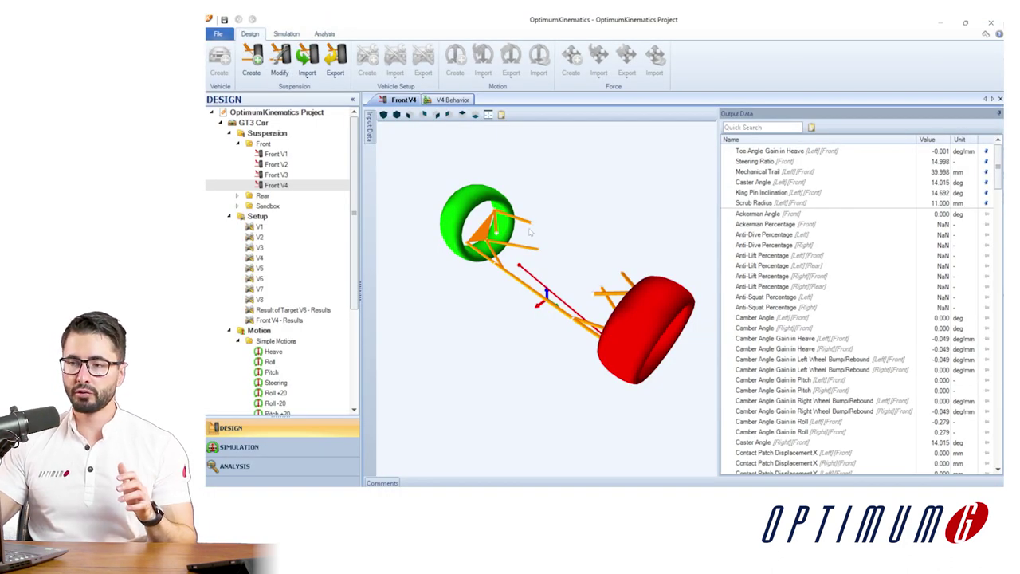
- Examine the Front V4 suspension geometry in the 3D view from several angles, focusing on the outer pick-up points at the green wheel
scroll(526, 227, up, 3)
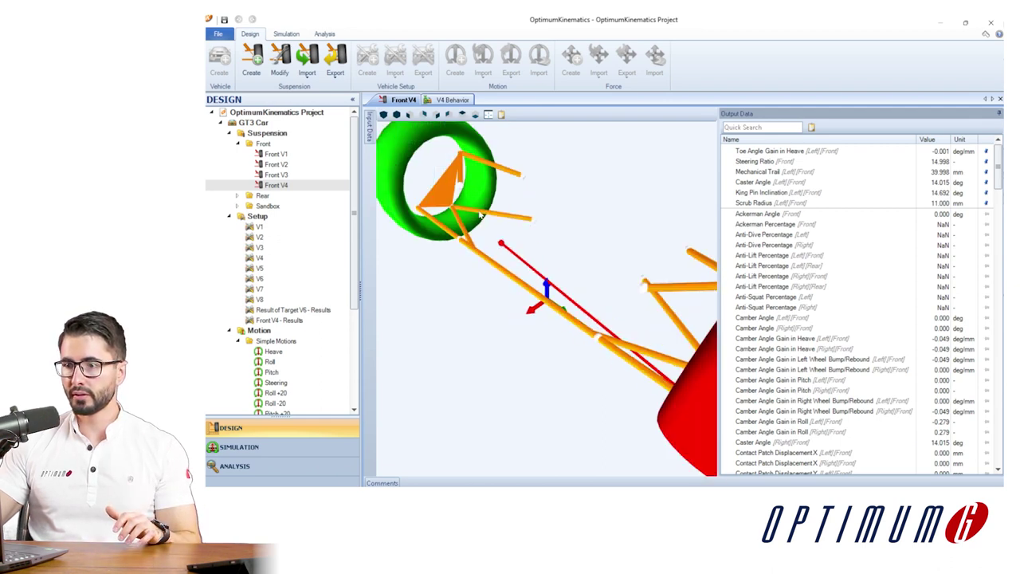
scroll(518, 217, down, 1)
scroll(518, 218, up, 3)
scroll(519, 217, down, 3)
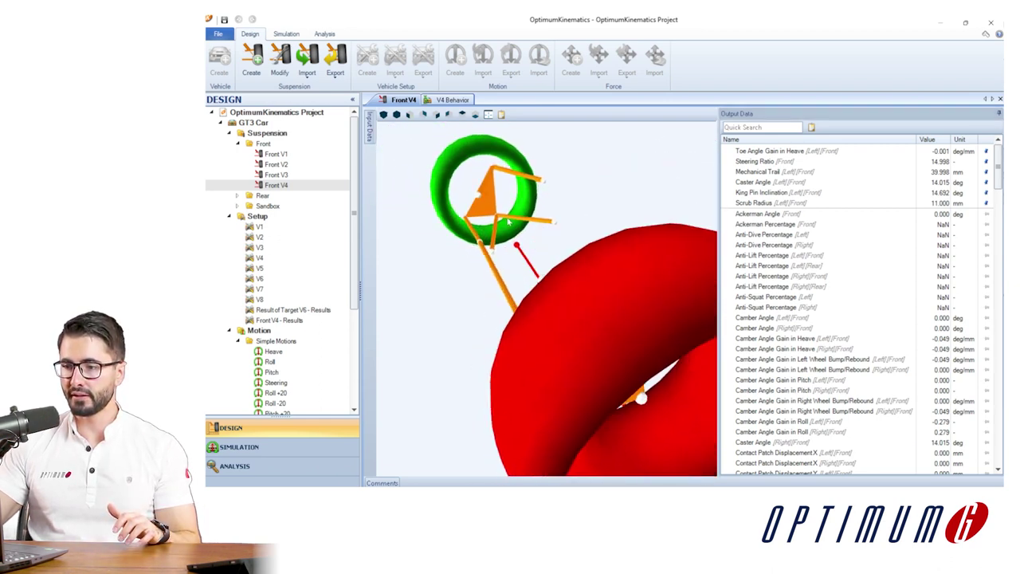
scroll(496, 191, up, 2)
scroll(470, 189, down, 2)
scroll(456, 190, up, 1)
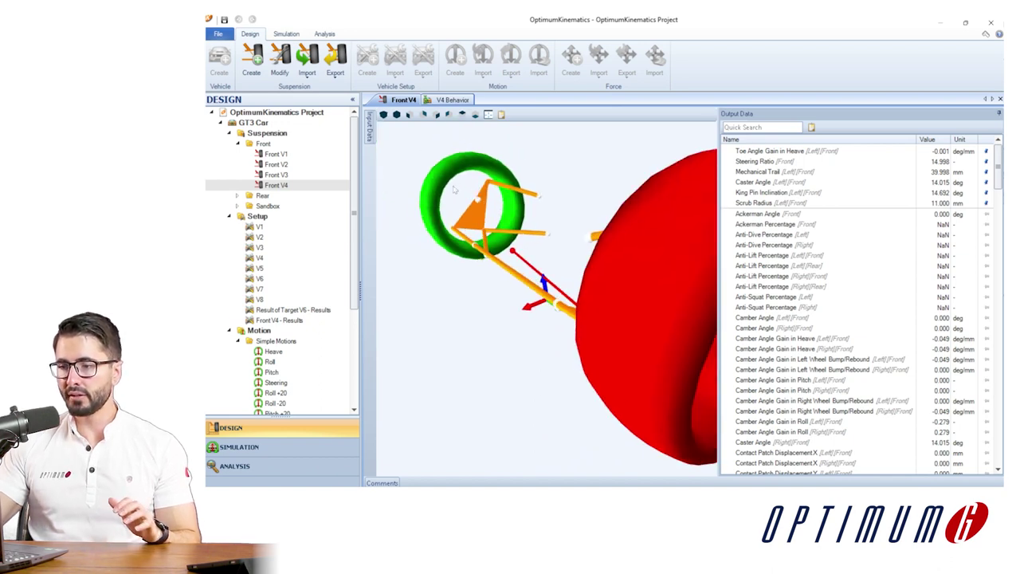
scroll(455, 189, up, 2)
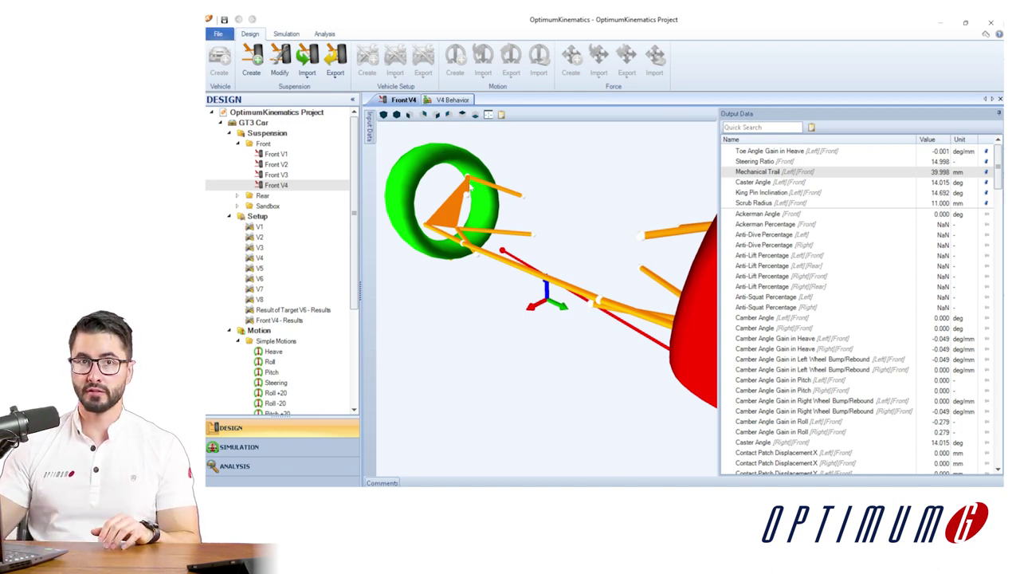
- Check Front V4's caster angle, king pin inclination, scrub radius and mechanical trail in the output data
click(774, 183)
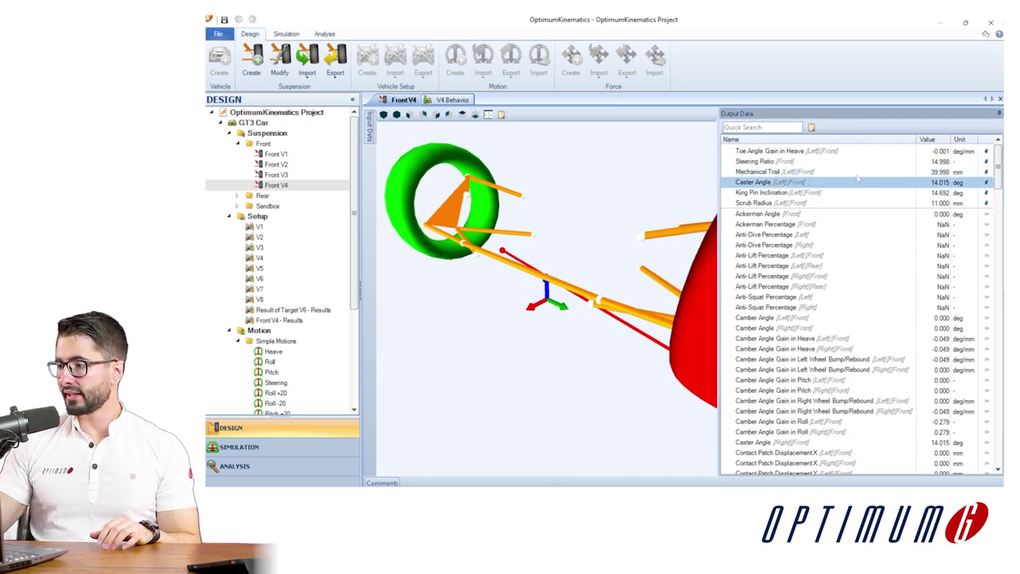
click(927, 195)
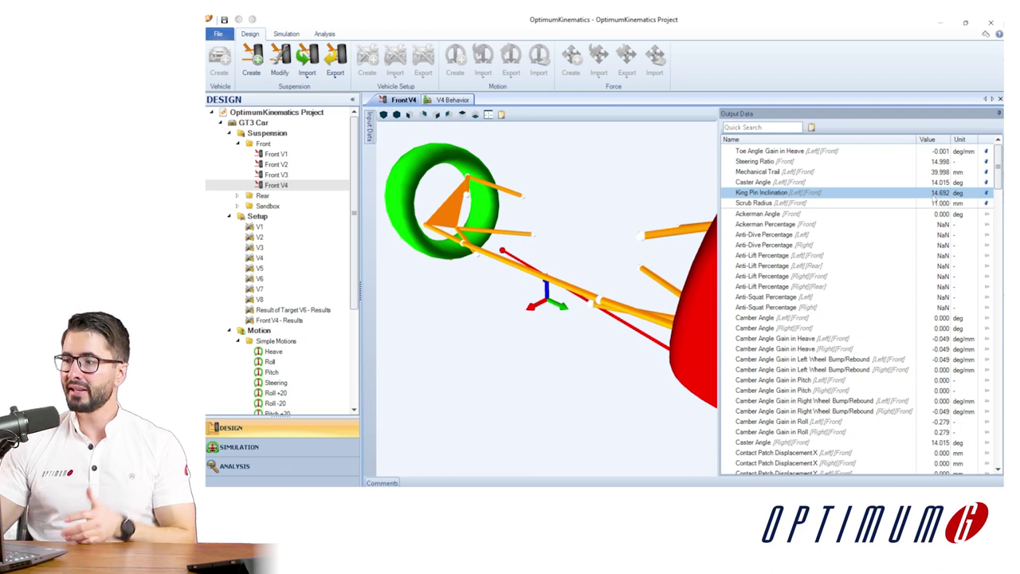
click(932, 204)
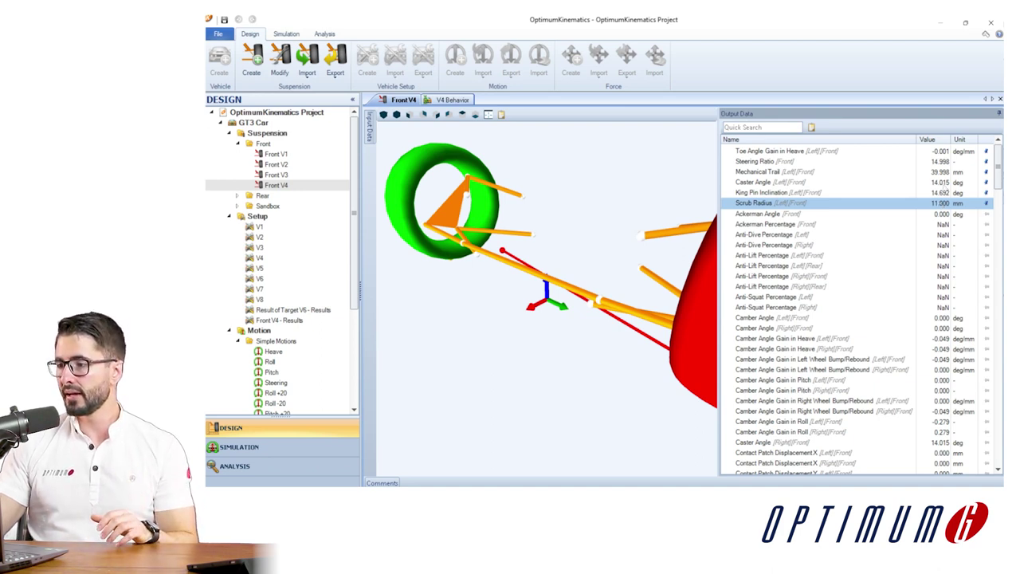
click(946, 173)
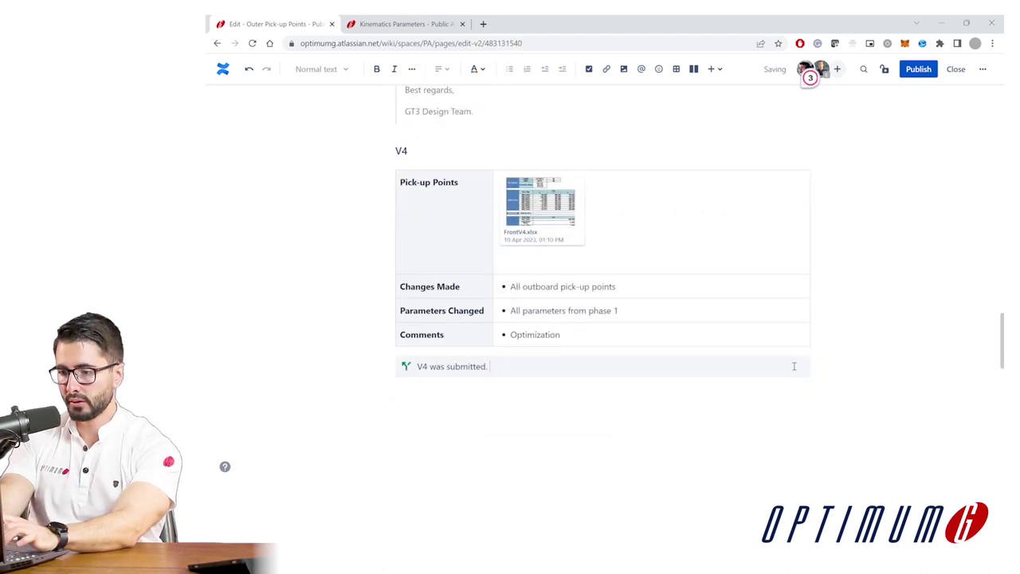
scroll(603, 276, up, 1)
scroll(616, 272, down, 2)
scroll(615, 271, up, 1)
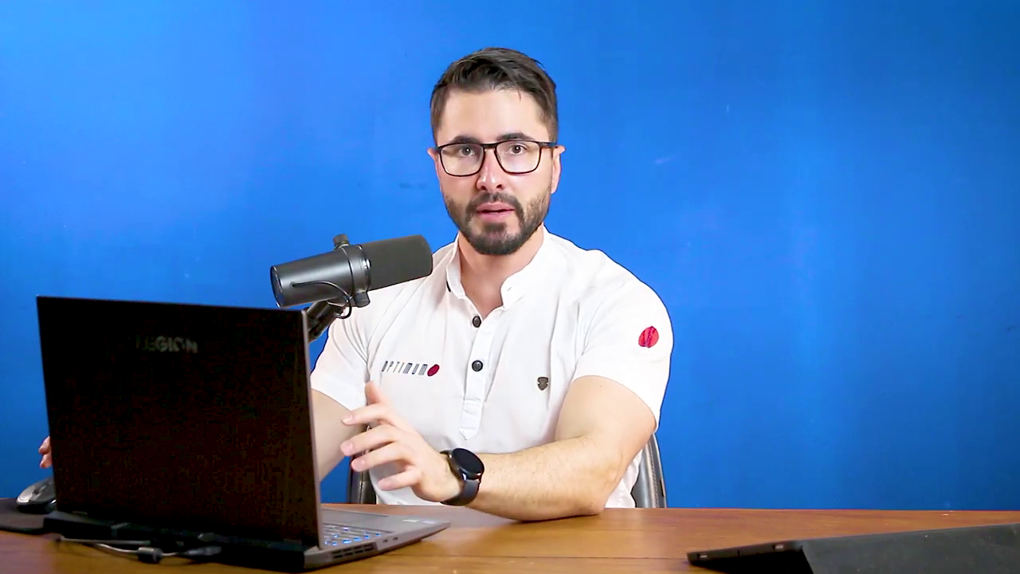